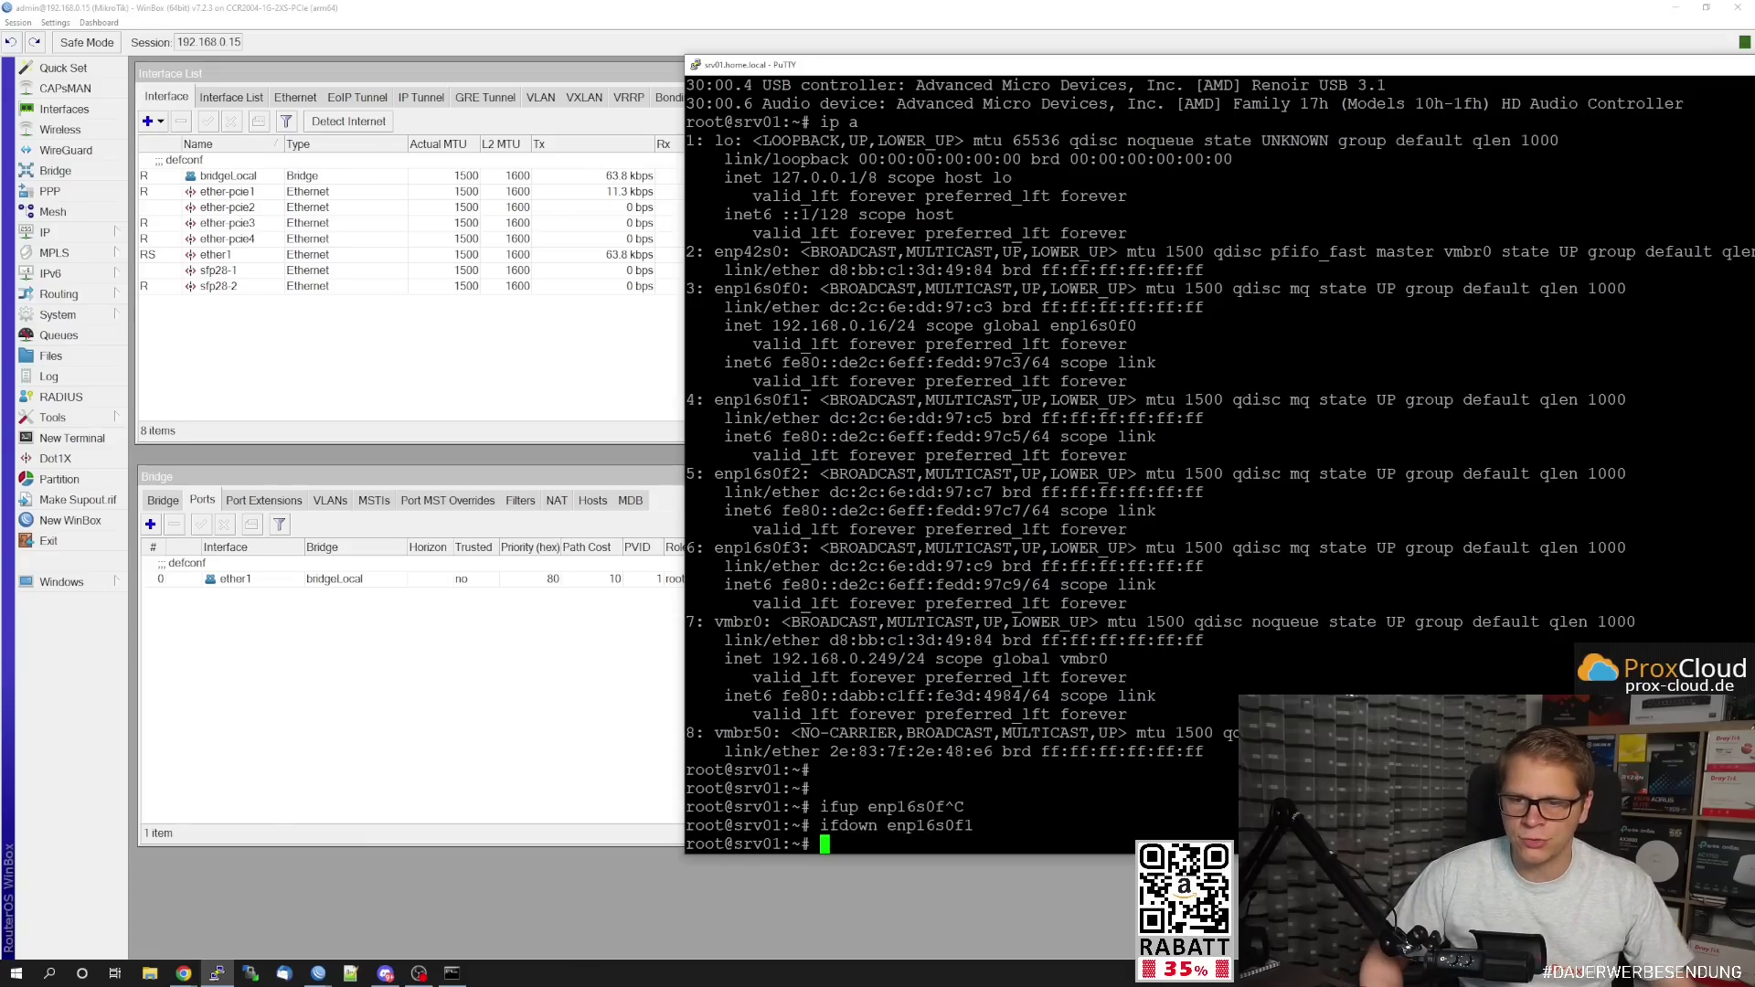
# Bring down the server's network interfaces enp16s0f2 and enp16s0f3 with ifdown.
pyautogui.press('Up')
pyautogui.press('BackSpace')
pyautogui.write('2')
pyautogui.press('Return')
pyautogui.press('Up')
pyautogui.press('BackSpace')
pyautogui.write('3')
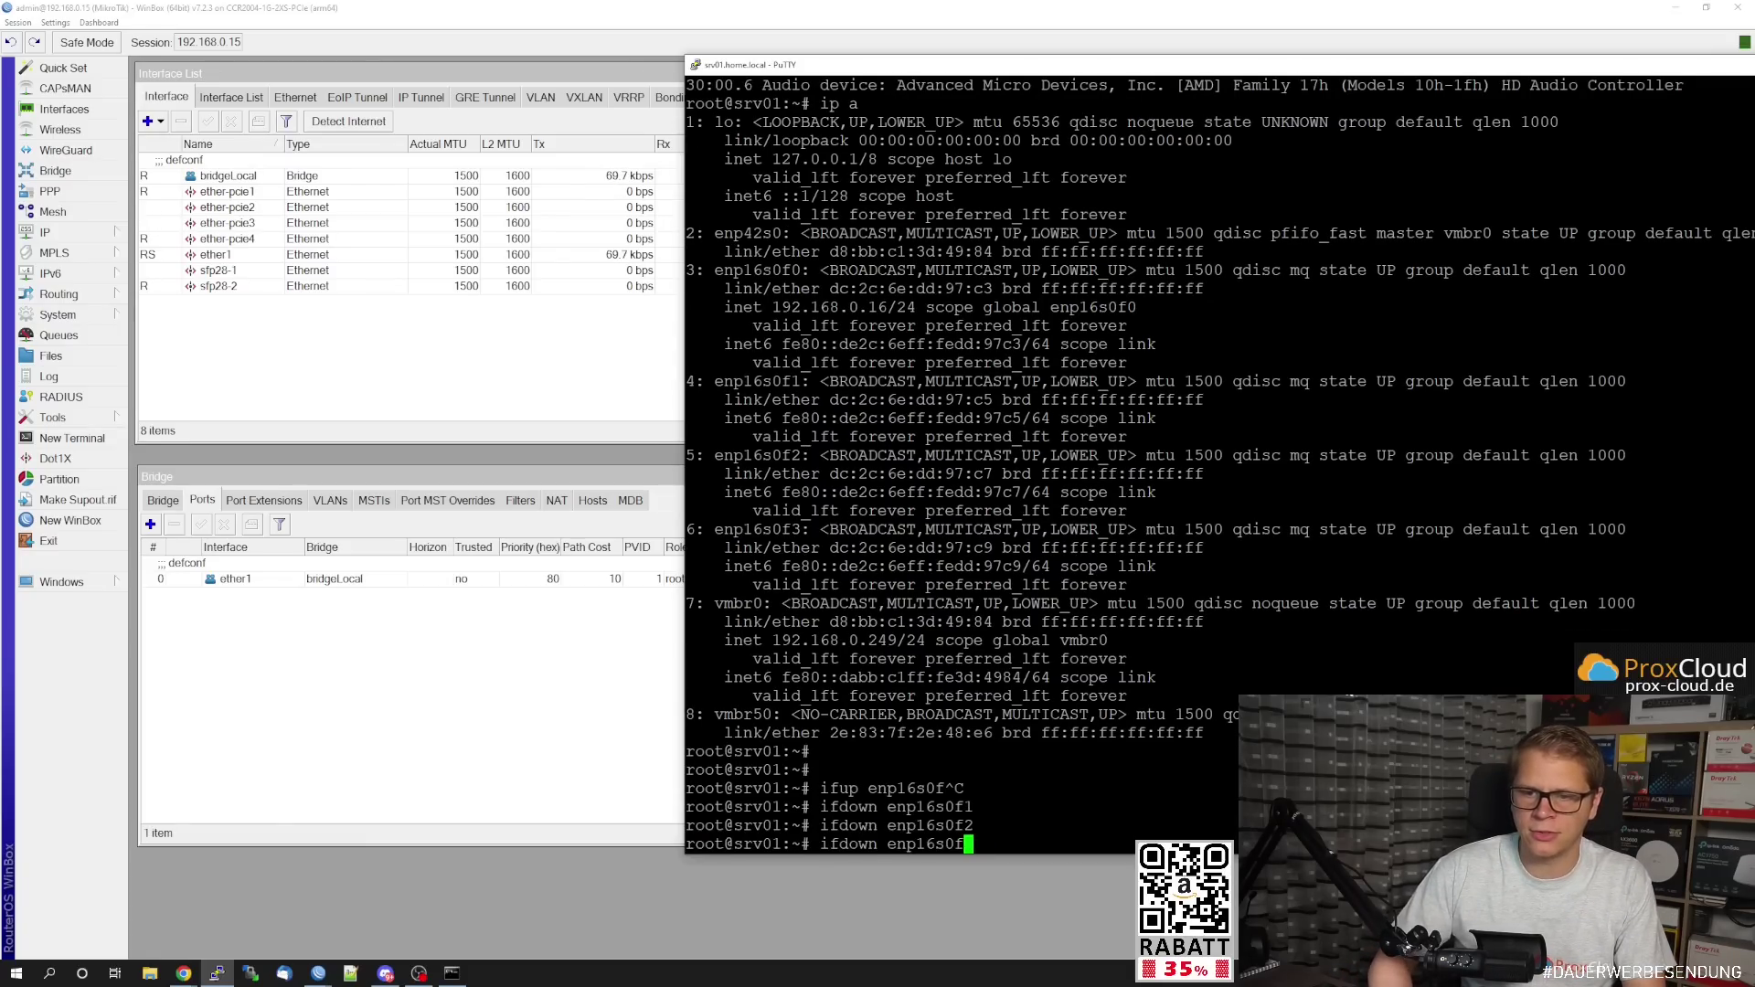
pyautogui.press('Return')
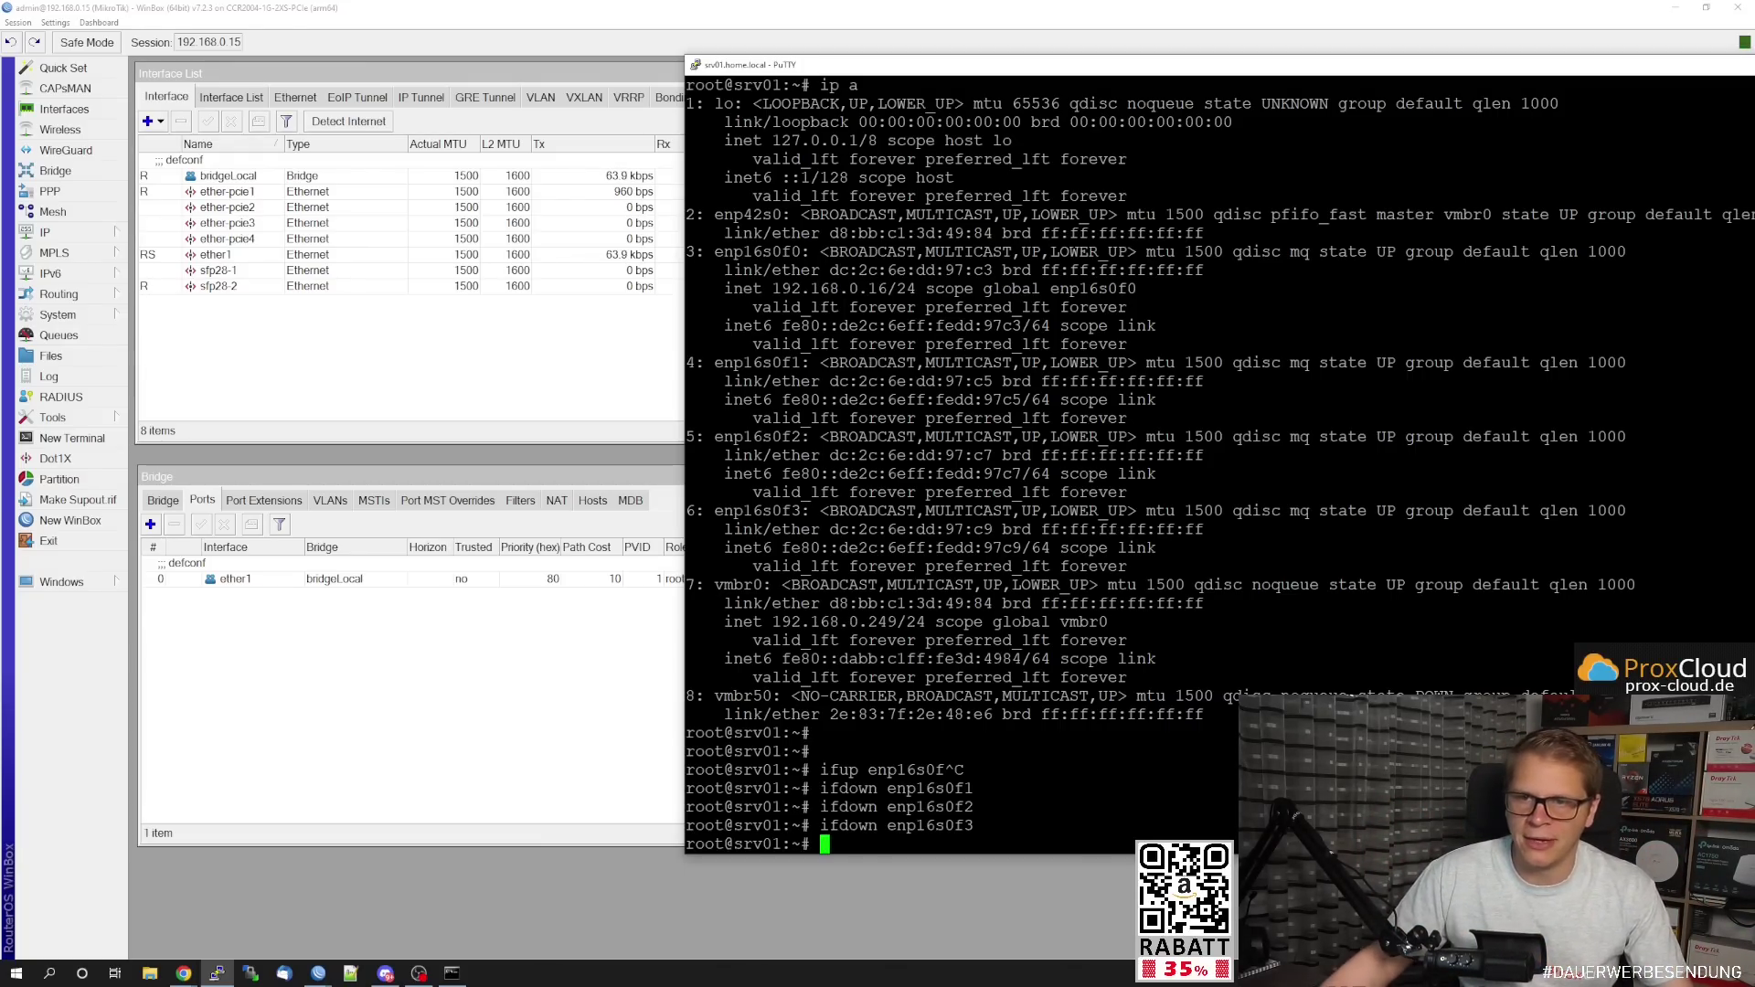
# Highlight enp16s0f0 and its IPv4 address in the terminal, and open the ether-pcie1 settings in WinBox beside the address list.
pyautogui.doubleClick(757, 251)
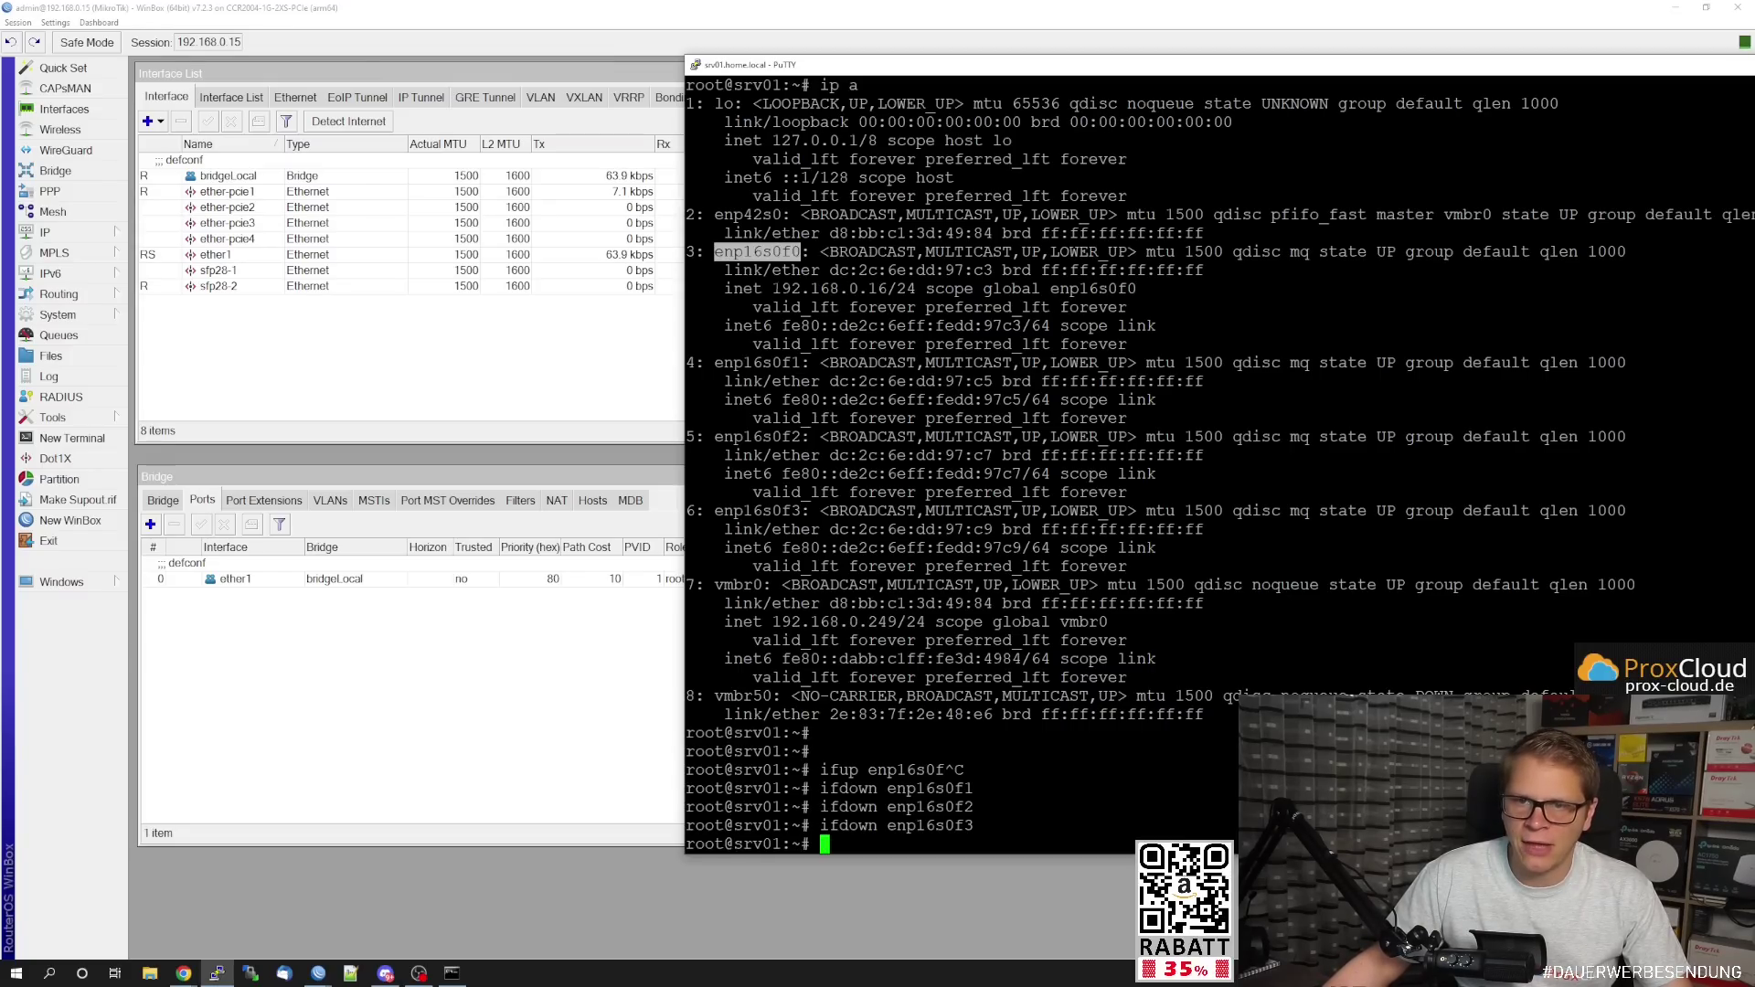
pyautogui.moveTo(772, 288); pyautogui.dragTo(934, 288)
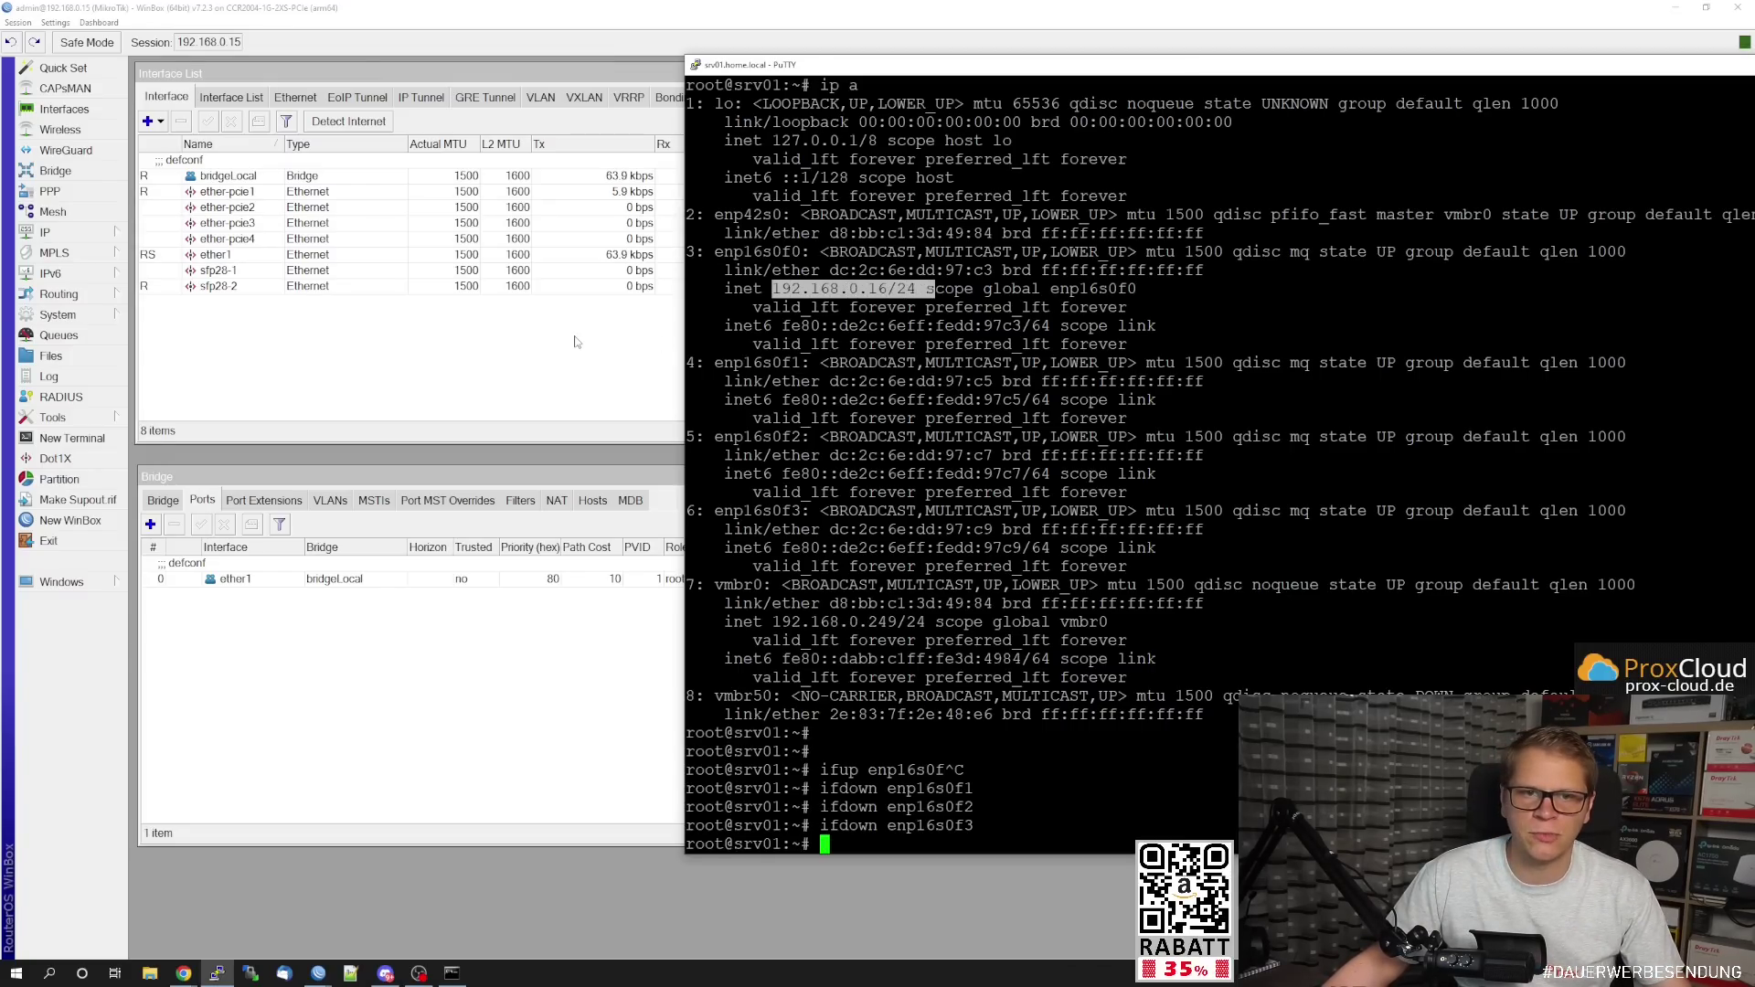
pyautogui.doubleClick(236, 192)
pyautogui.moveTo(430, 306); pyautogui.dragTo(476, 179)
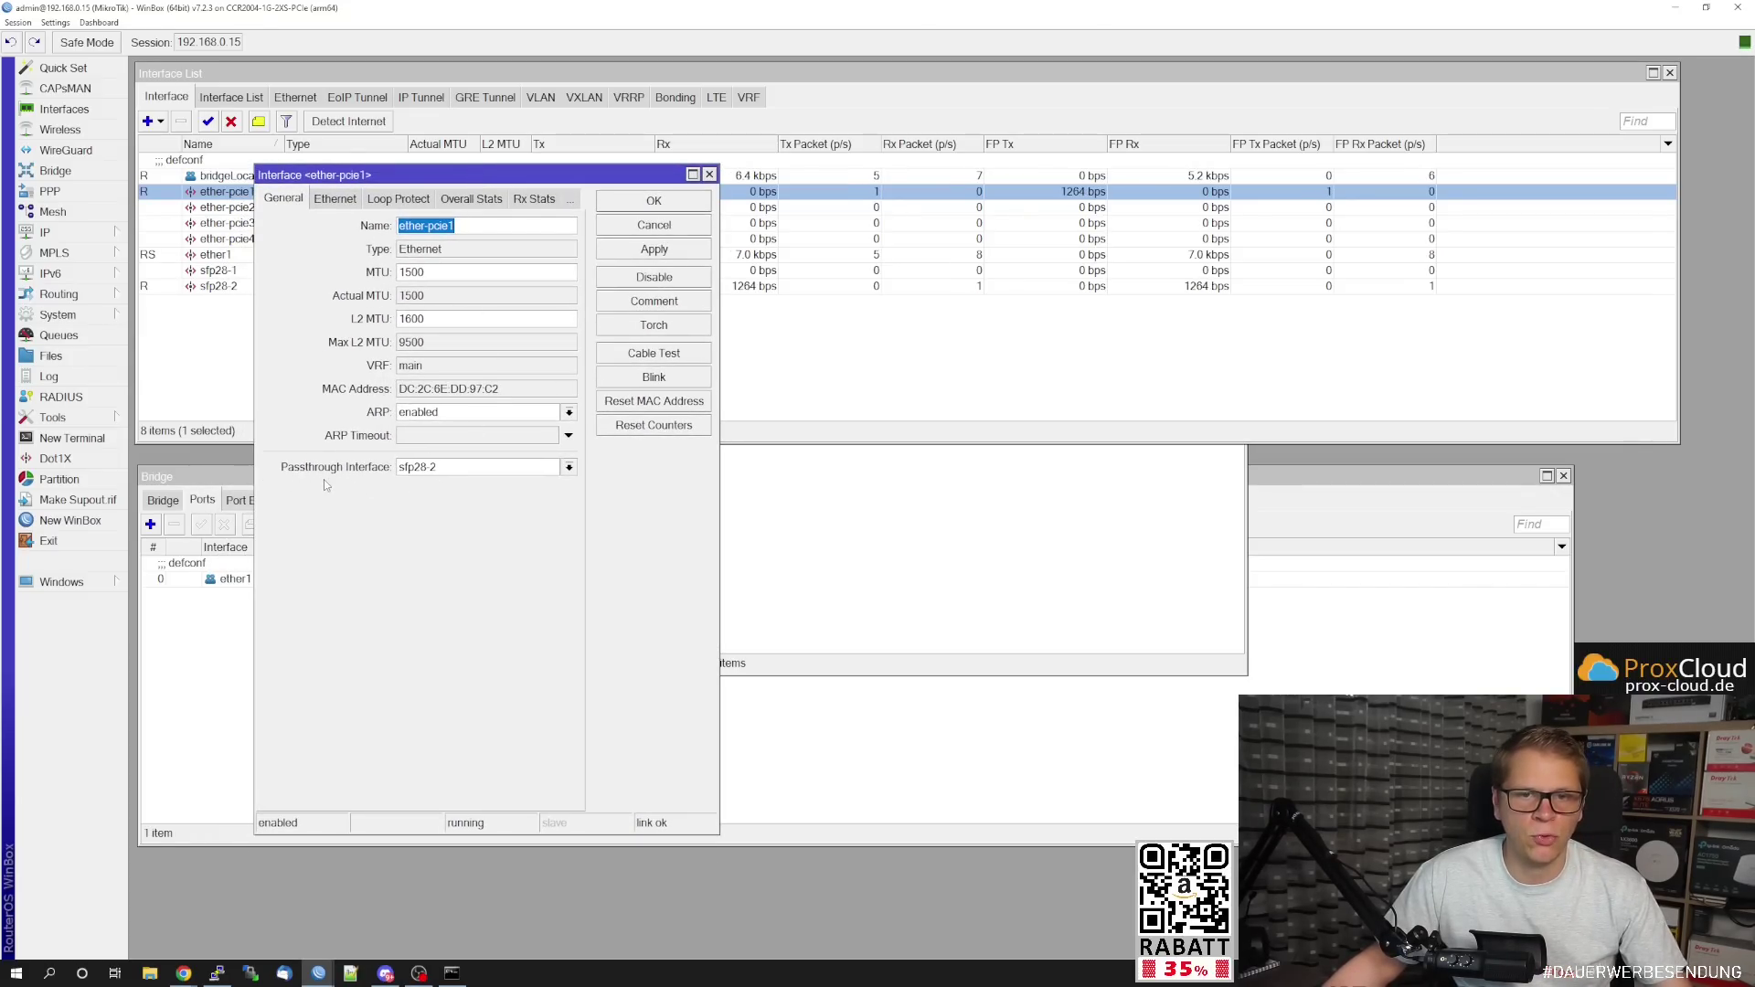
pyautogui.moveTo(457, 174); pyautogui.dragTo(450, 187)
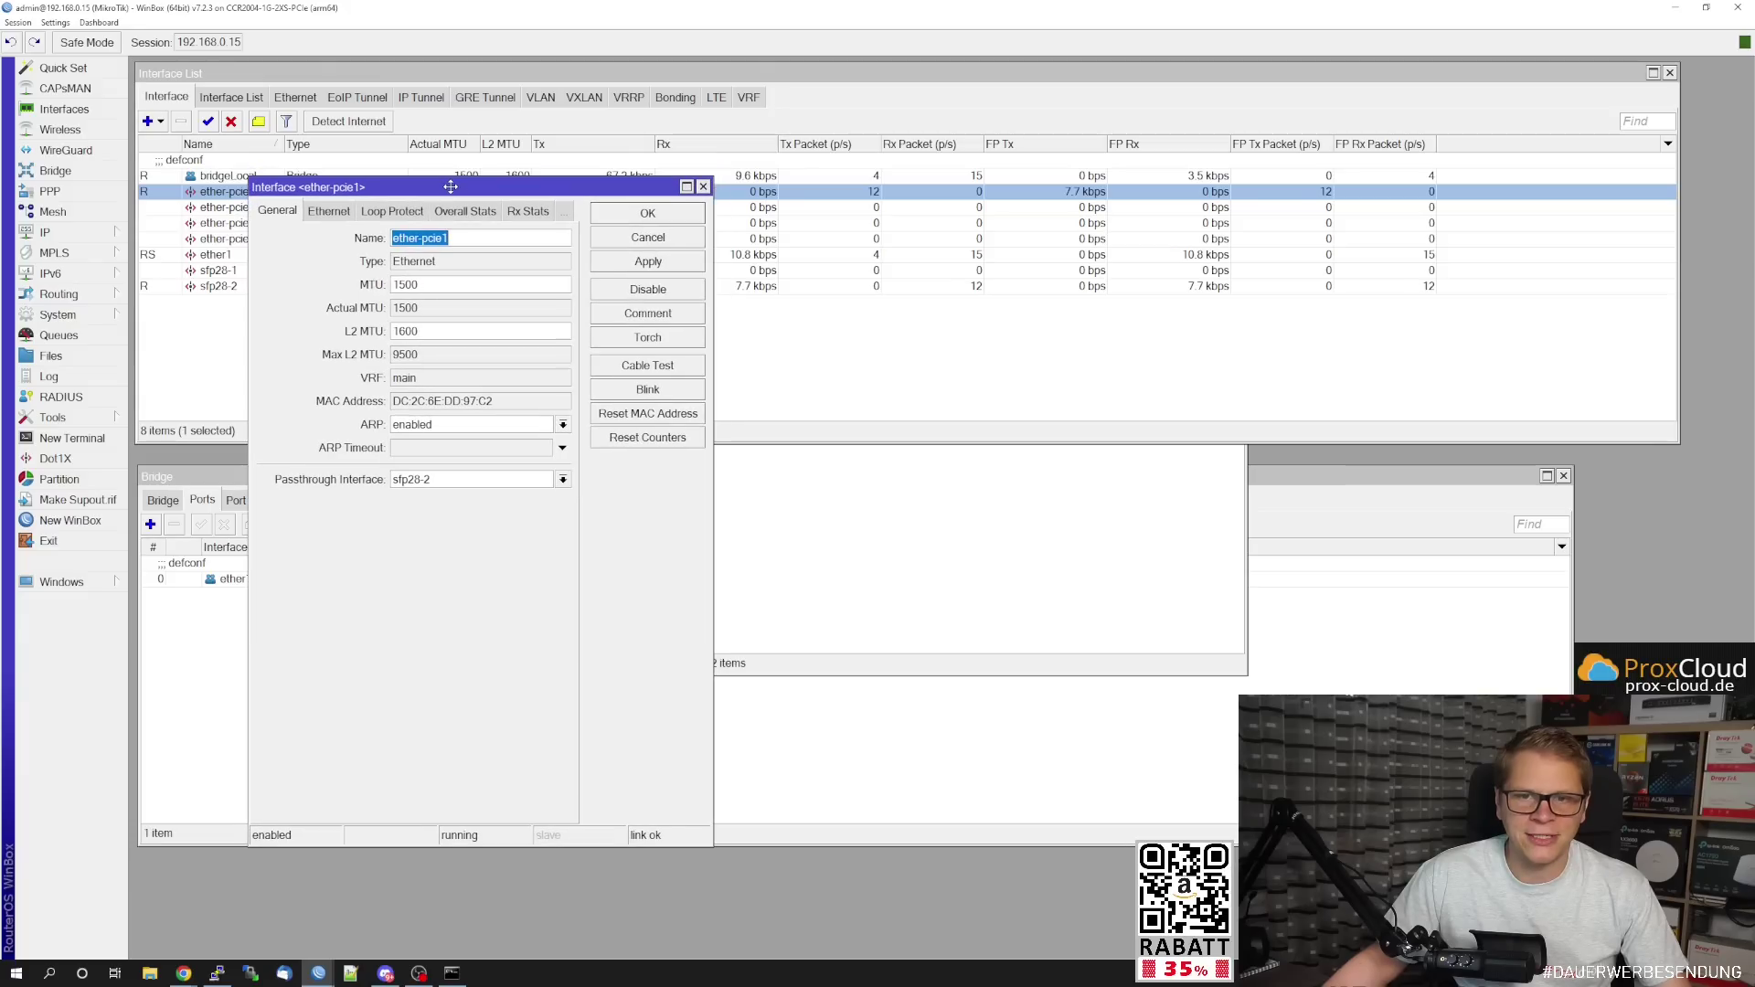
pyautogui.click(837, 515)
pyautogui.moveTo(872, 327); pyautogui.dragTo(940, 321)
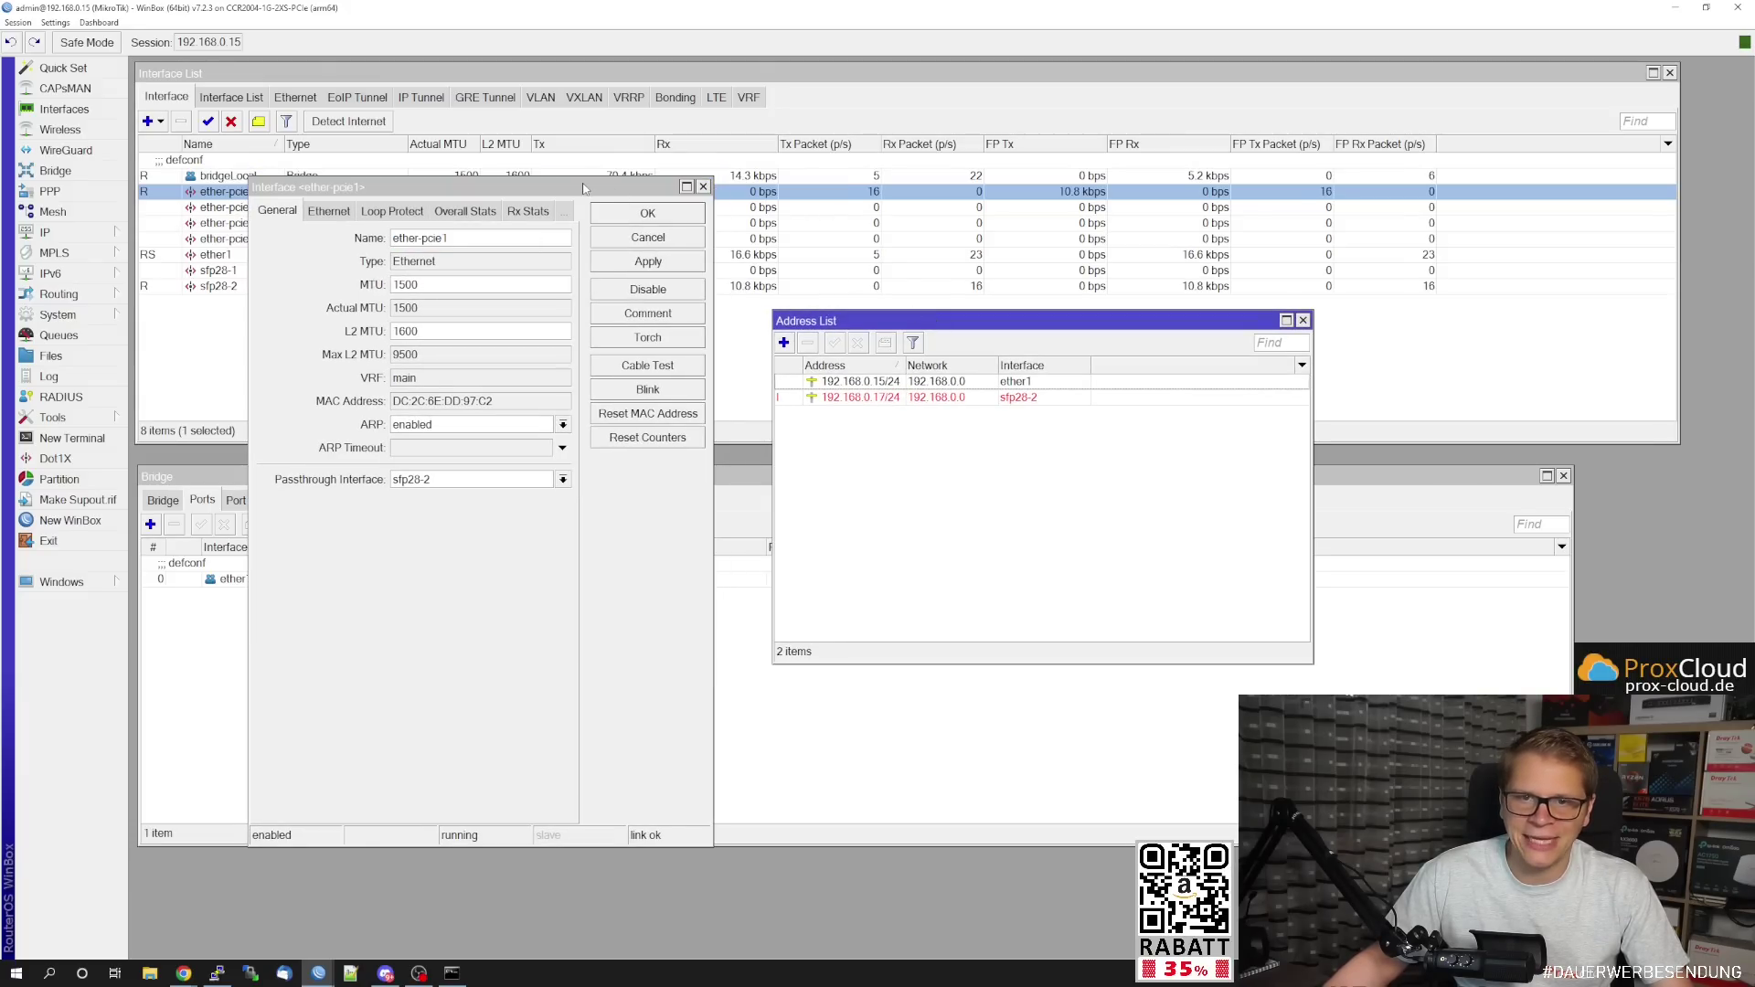
pyautogui.moveTo(582, 187); pyautogui.dragTo(601, 216)
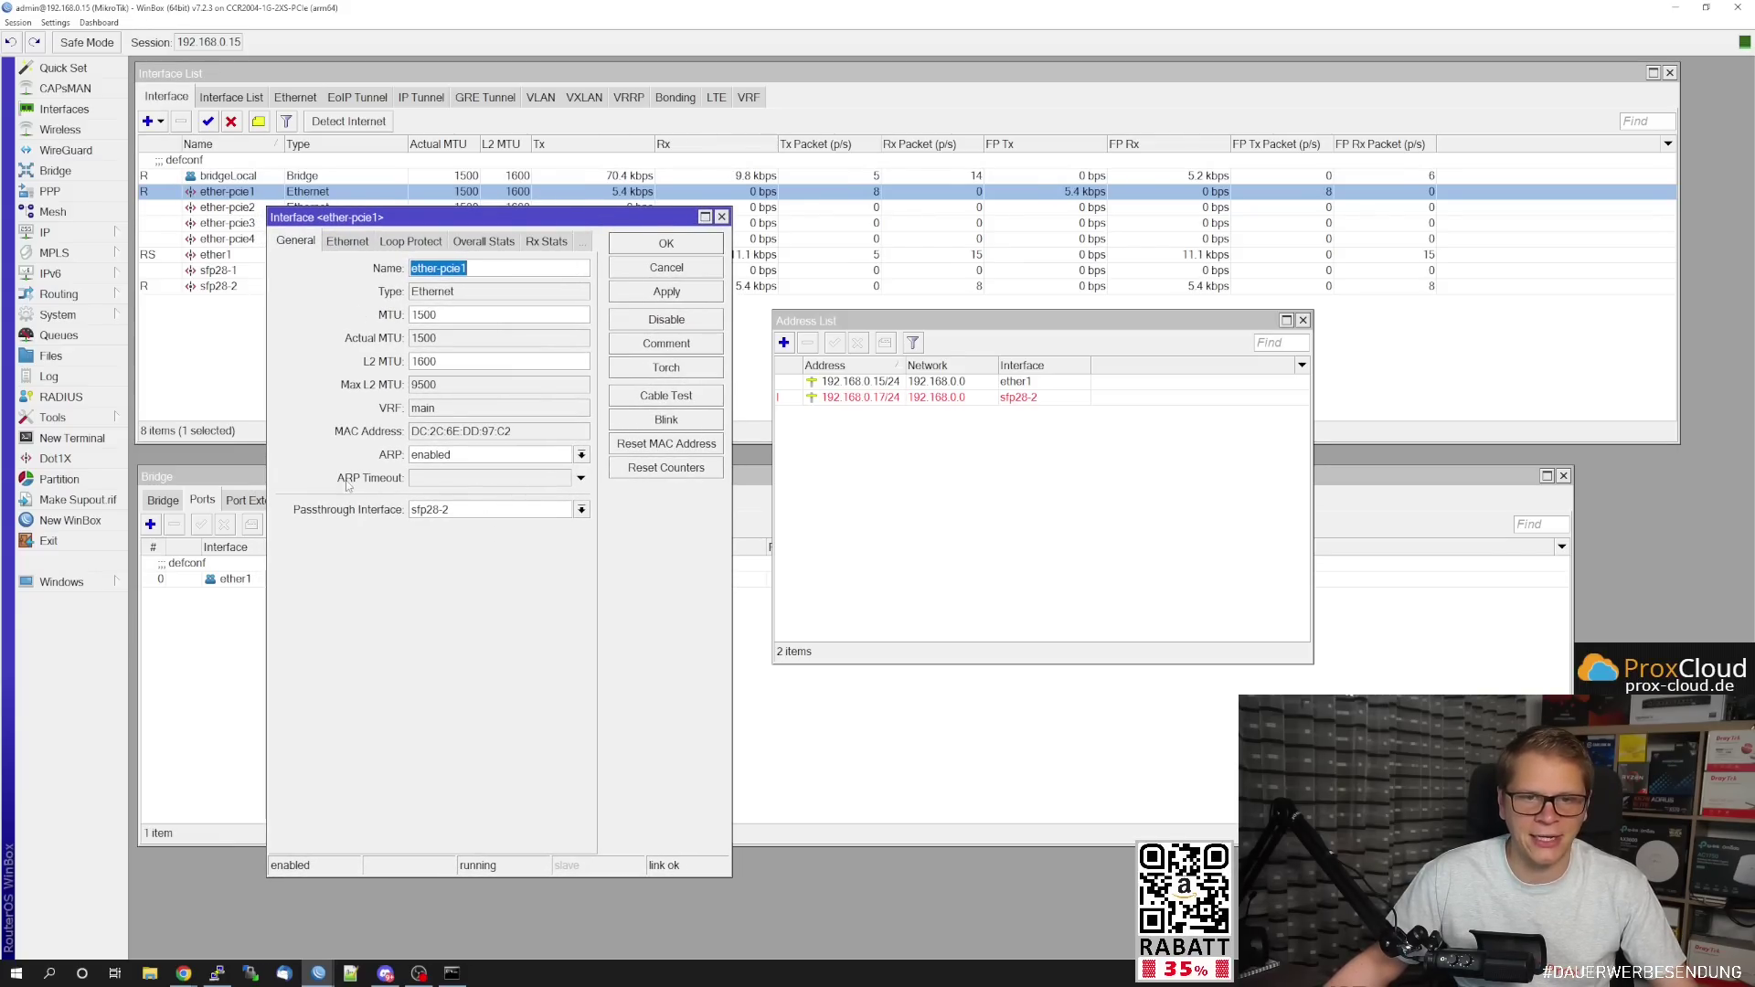
# Examine the passthrough interface choices for ether-pcie1 and compare them with MikroTik's CCR2004 PCIe port diagram in the browser.
pyautogui.click(452, 511)
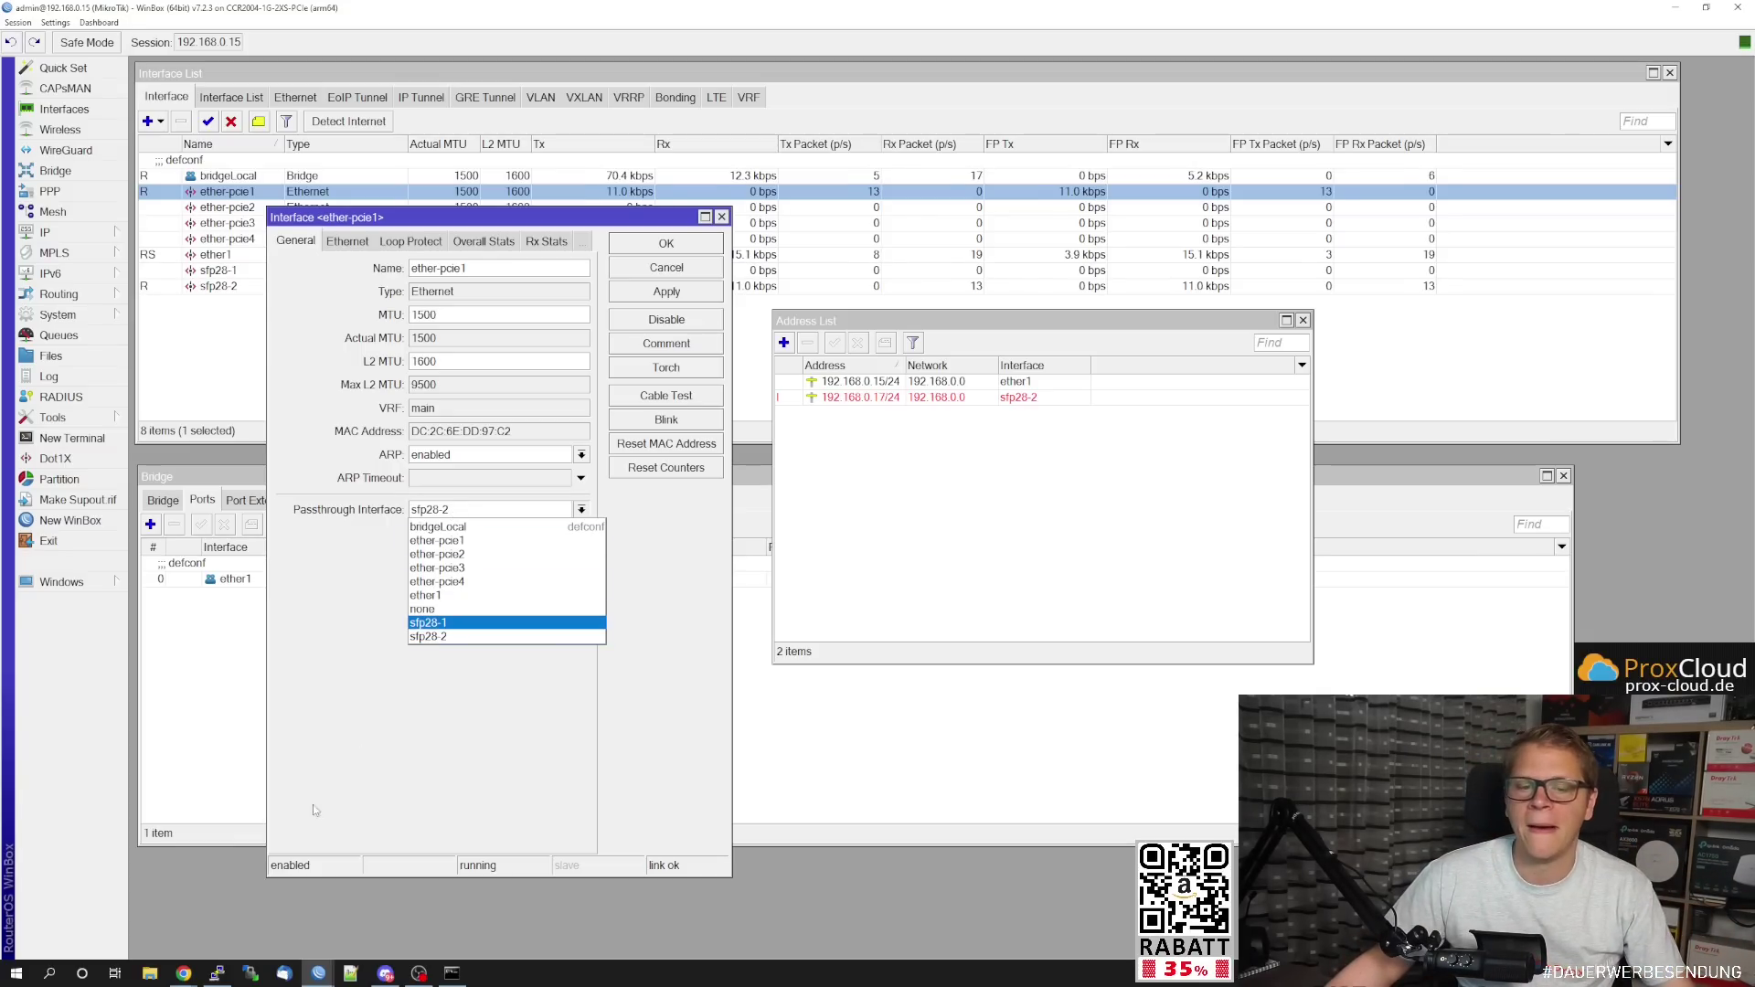
pyautogui.moveTo(188, 977)
pyautogui.click(145, 914)
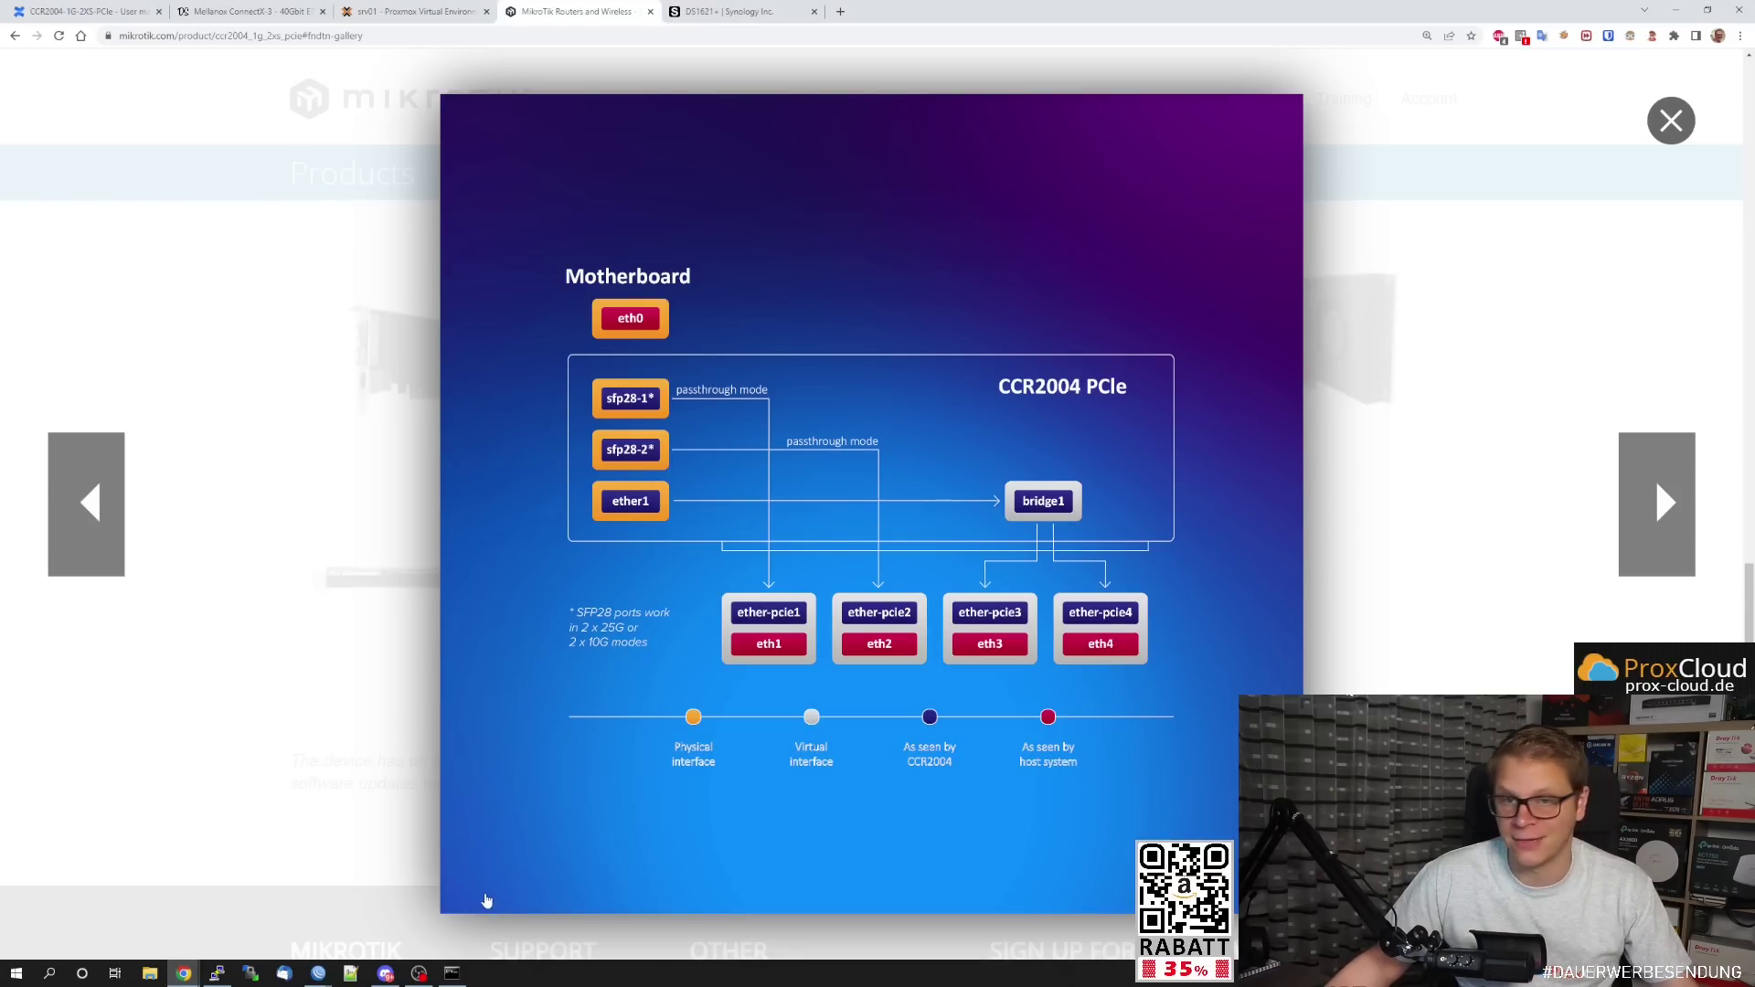
pyautogui.click(360, 898)
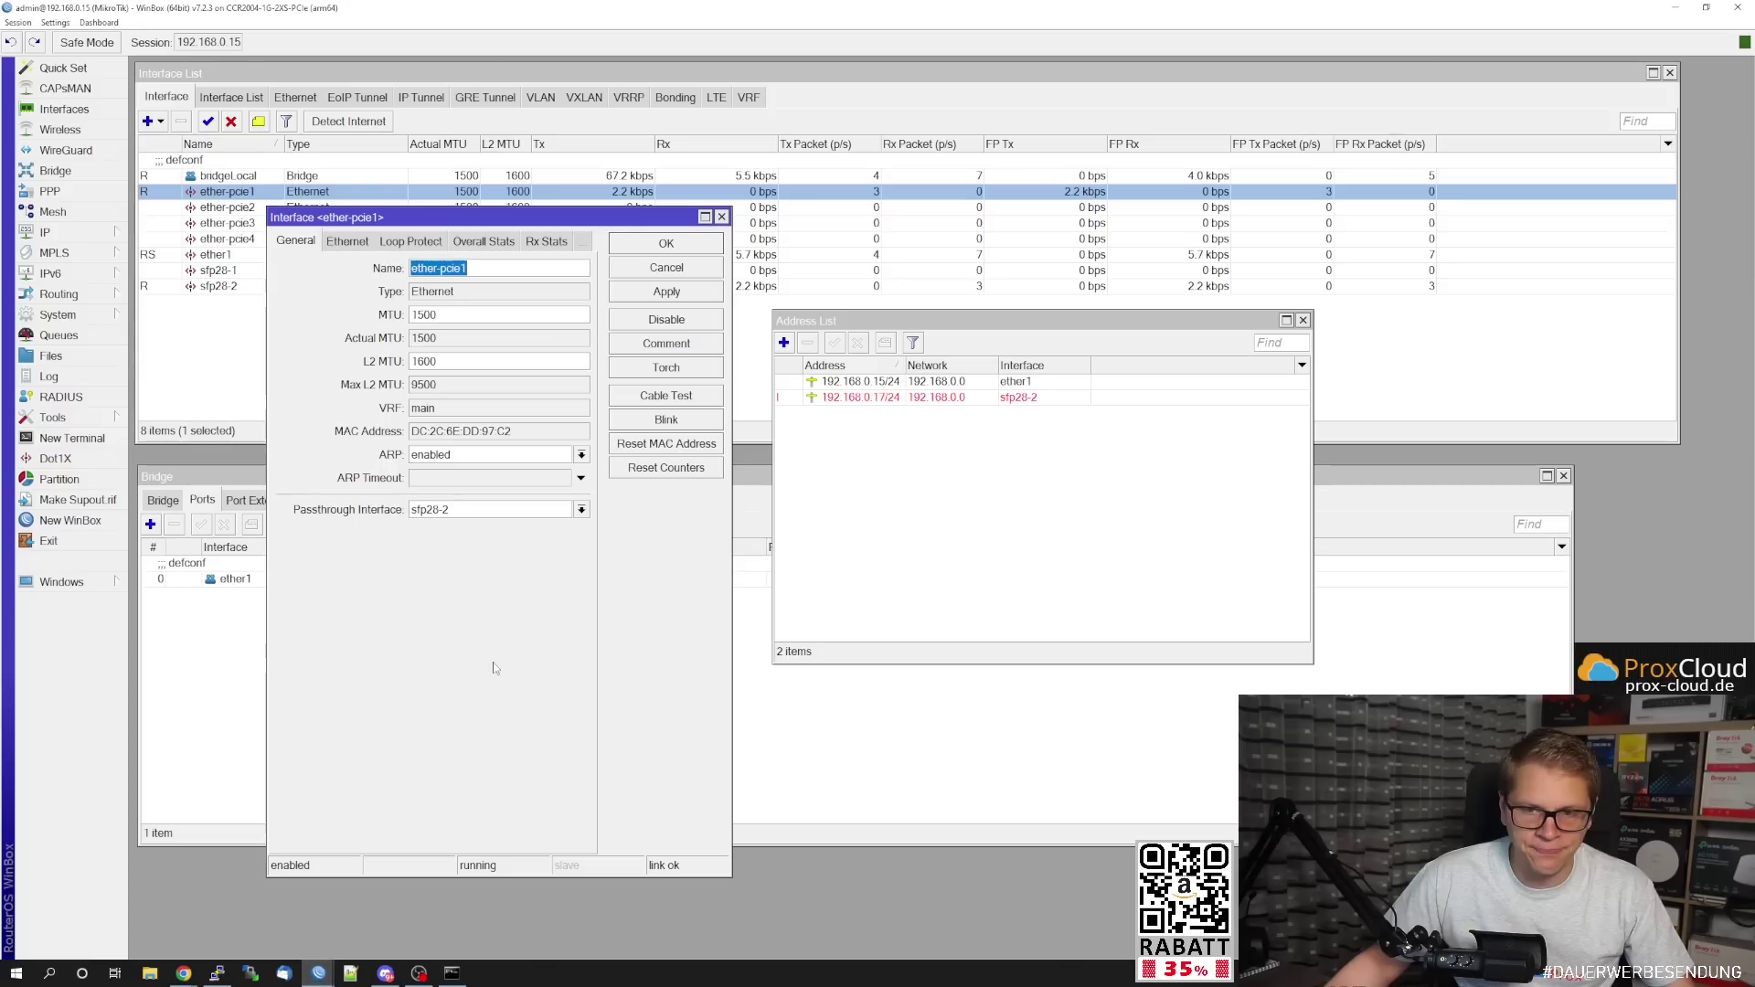
pyautogui.click(486, 513)
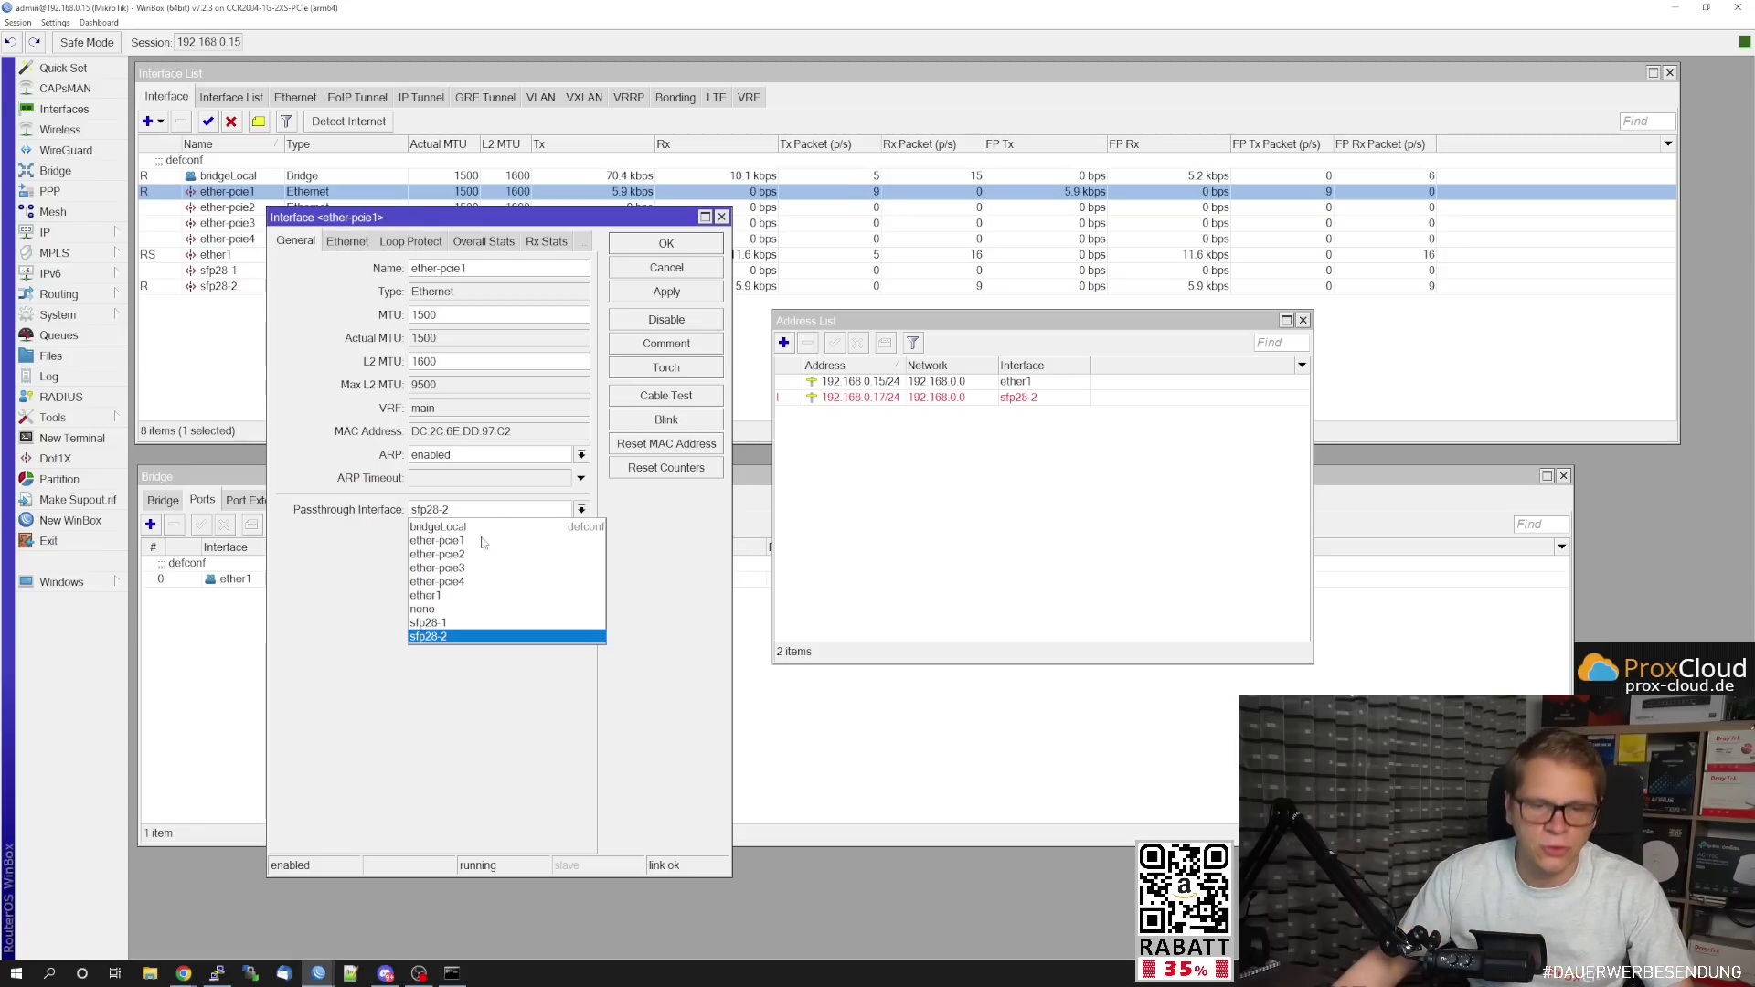
# Switch to the Windows command prompt and start a continuous ping to 192.168.0.16.
pyautogui.click(453, 972)
pyautogui.press('Up')
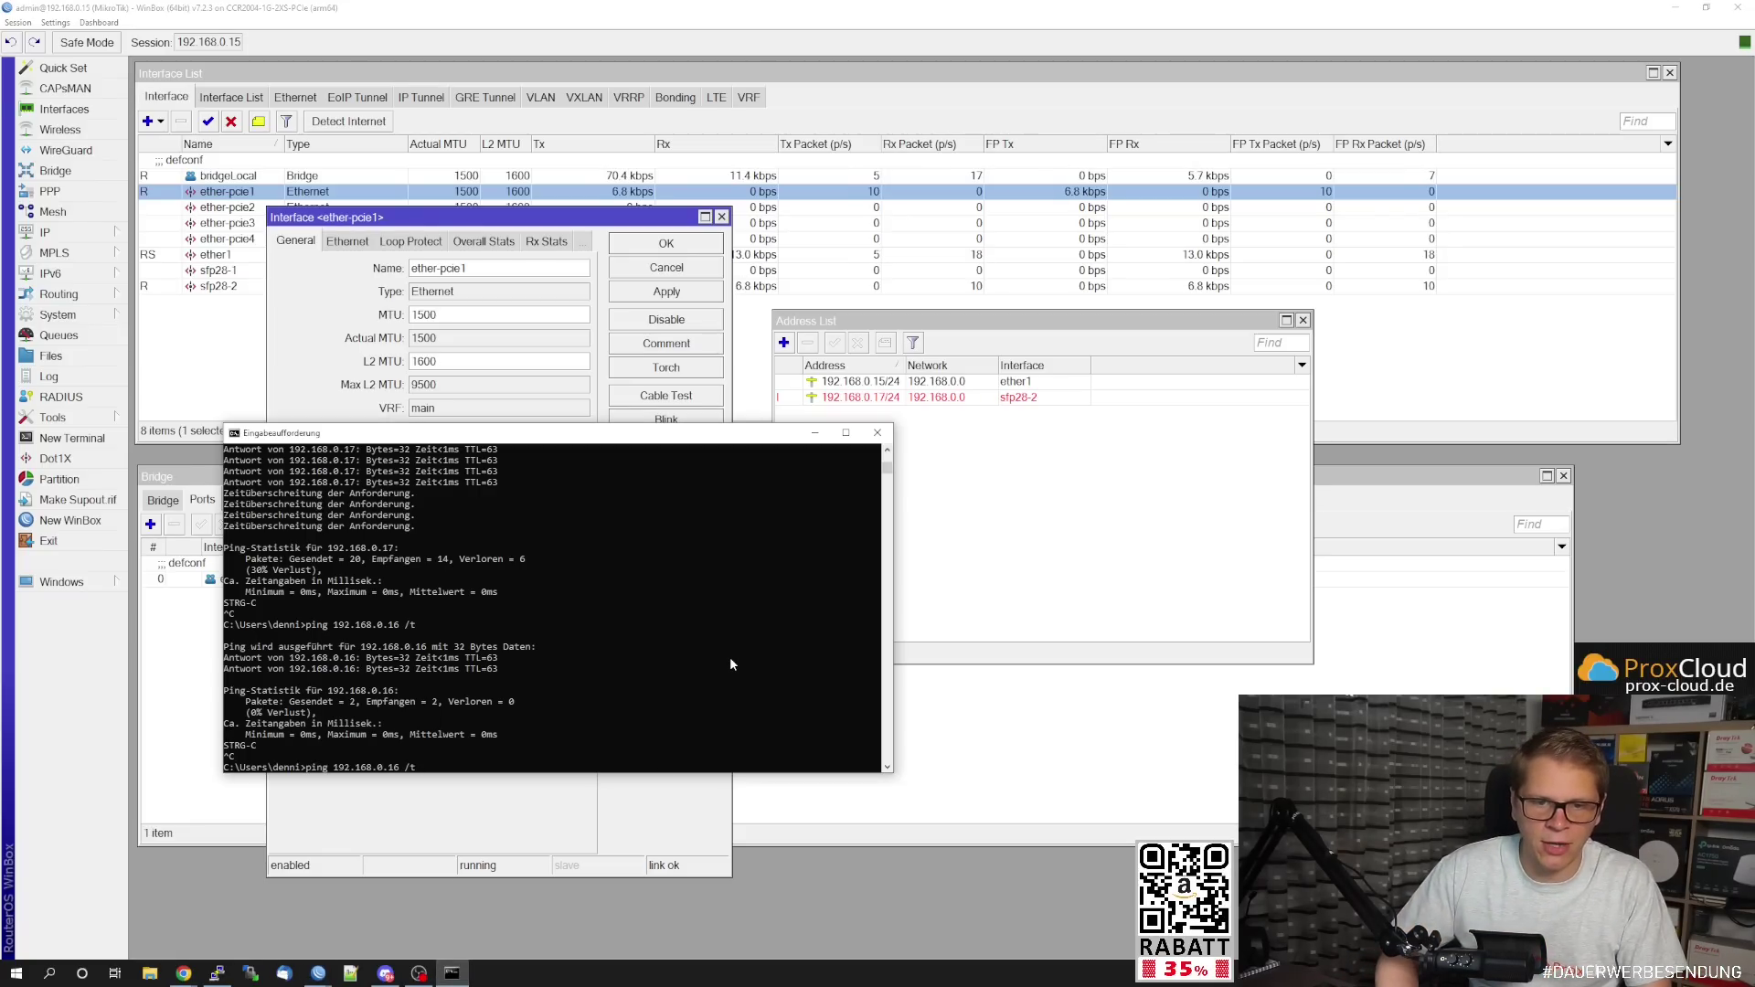
pyautogui.press('Return')
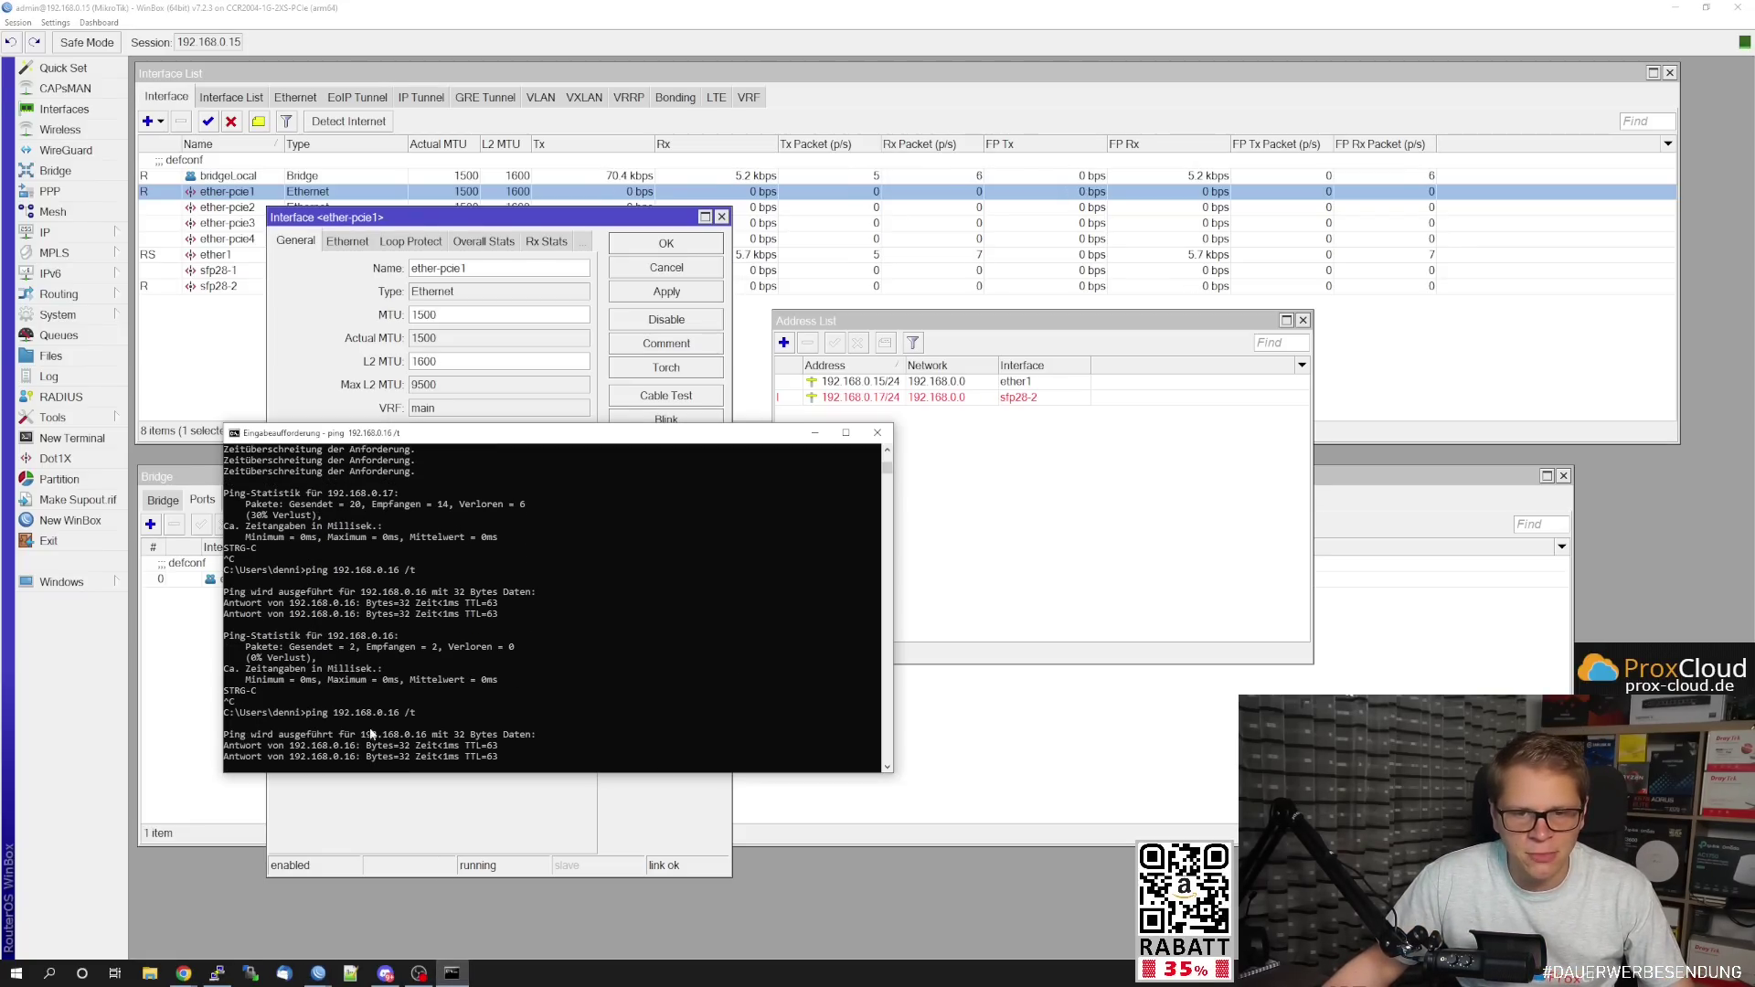
# Bring down enp16s0f0 with ifdown in the PuTTY session and check the running ping.
pyautogui.click(219, 972)
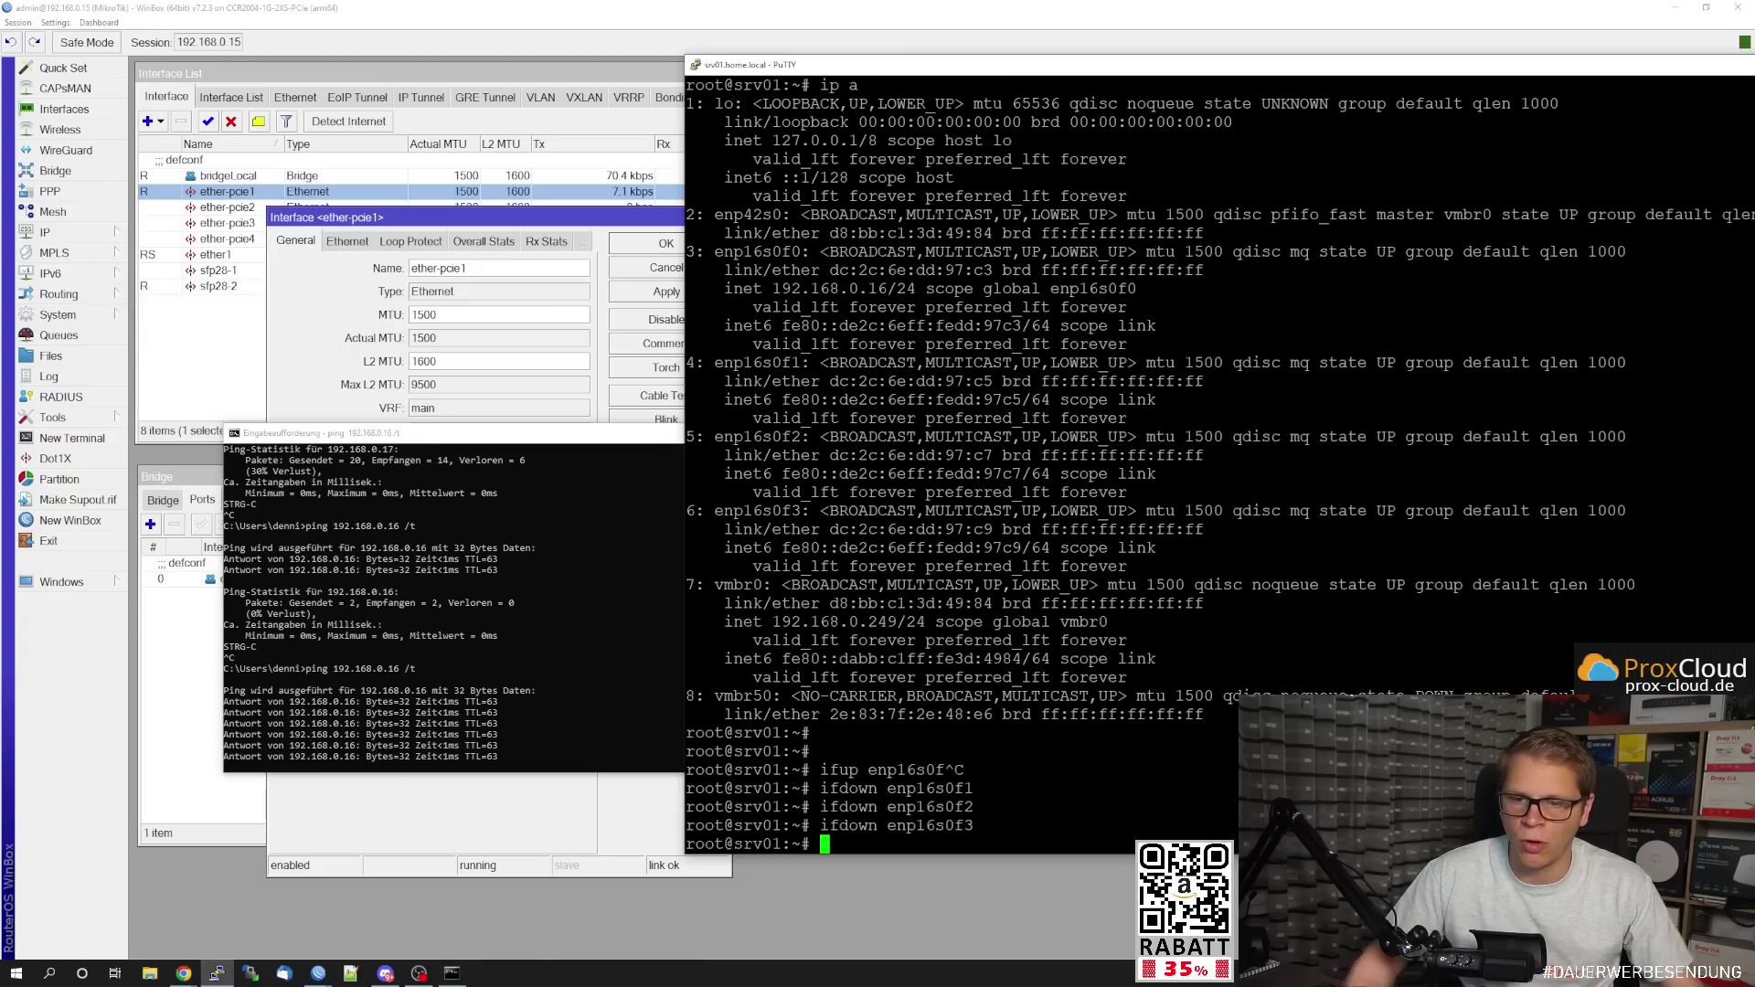
pyautogui.press('Up')
pyautogui.press('BackSpace')
pyautogui.write('0f0')
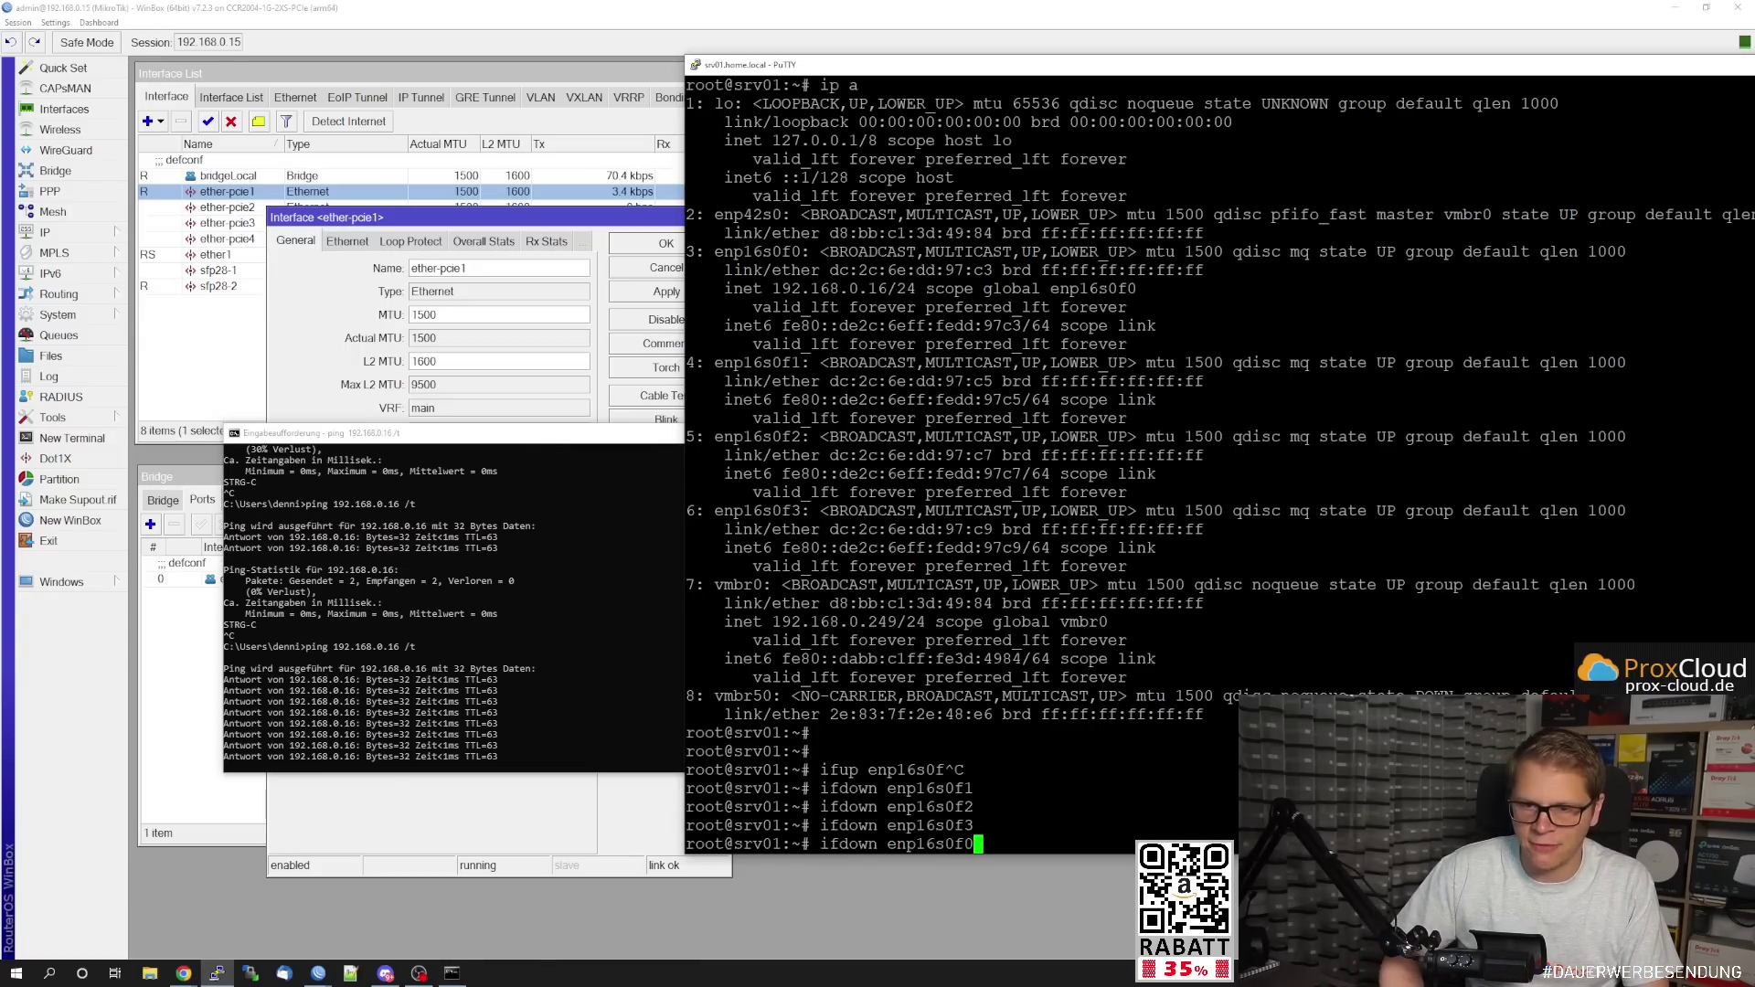
pyautogui.press('Return')
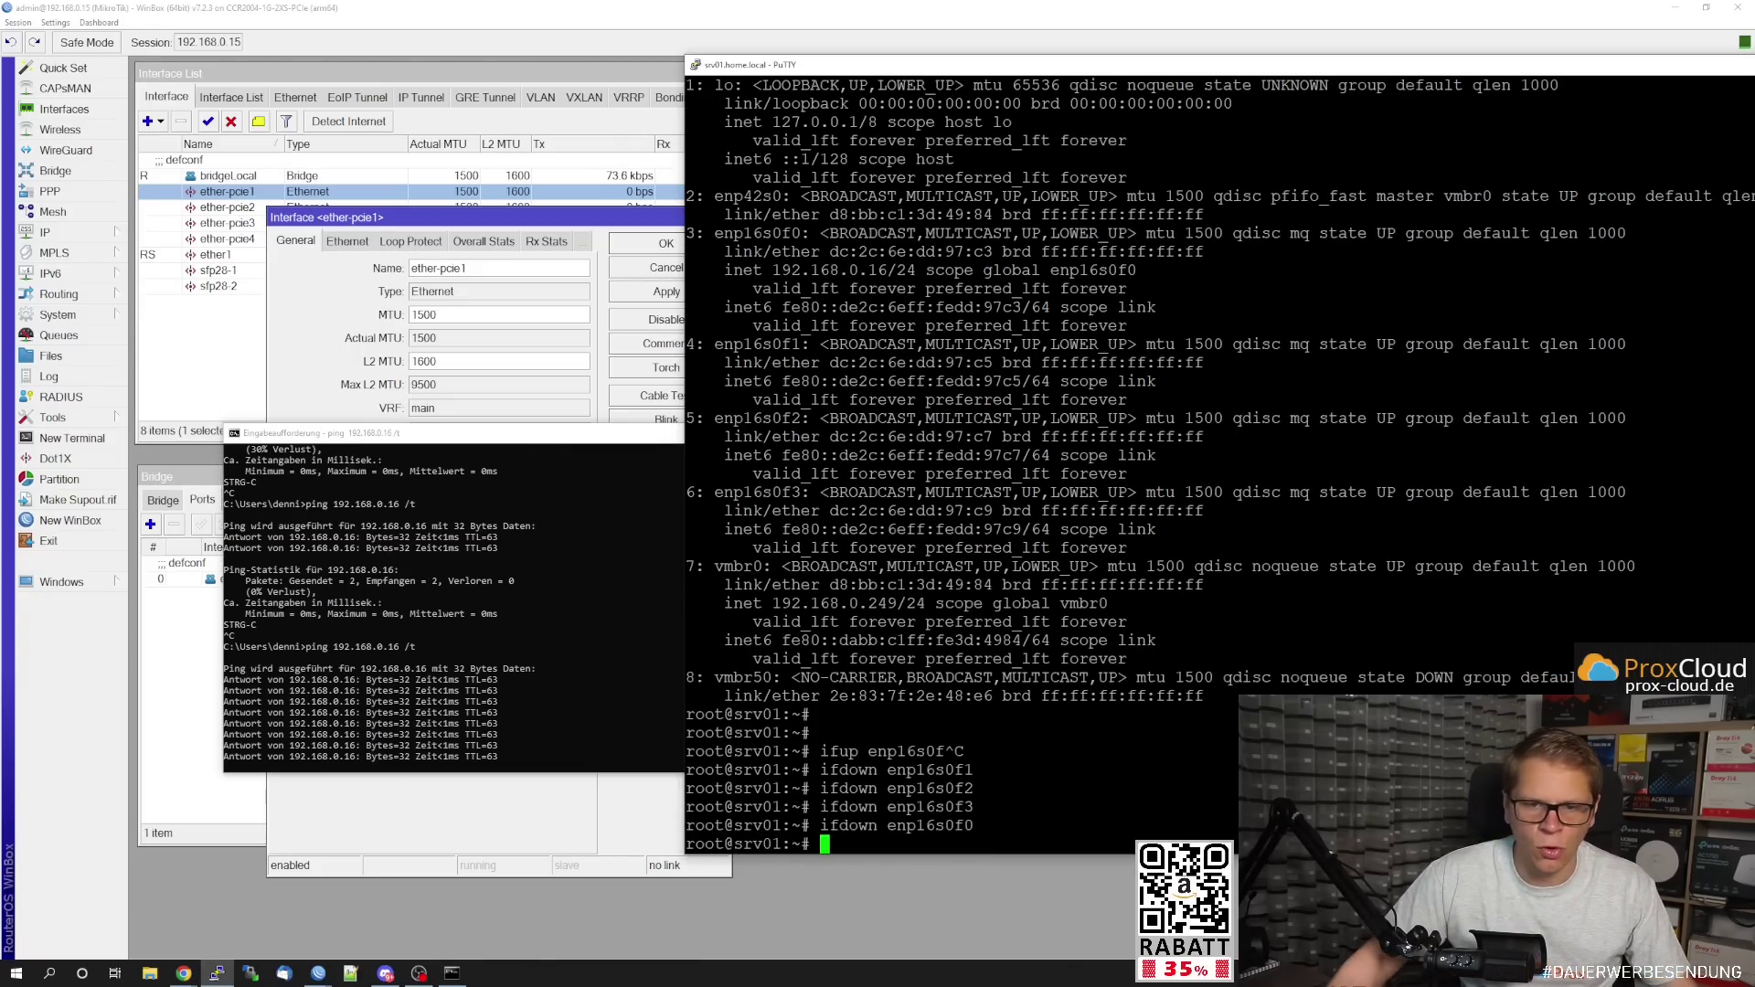
pyautogui.click(499, 596)
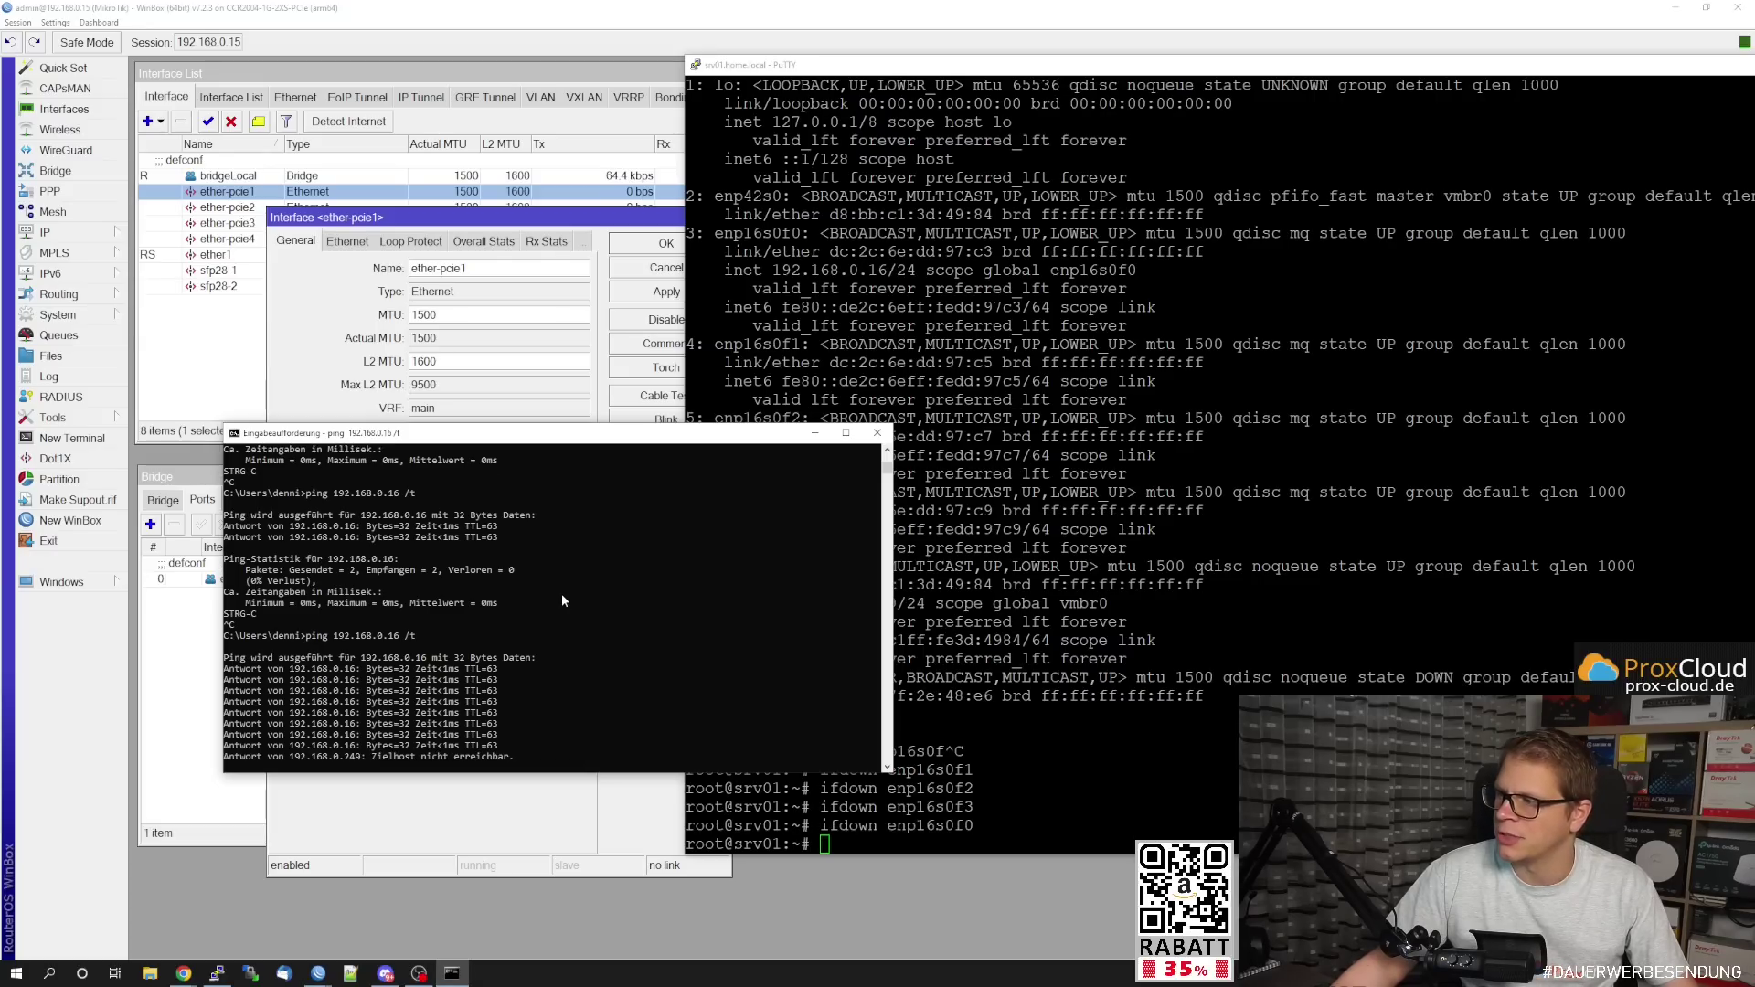
# Try to bring down enp16s0f1 once more with ifdown in the PuTTY session.
pyautogui.hotkey('alt', 'Tab')
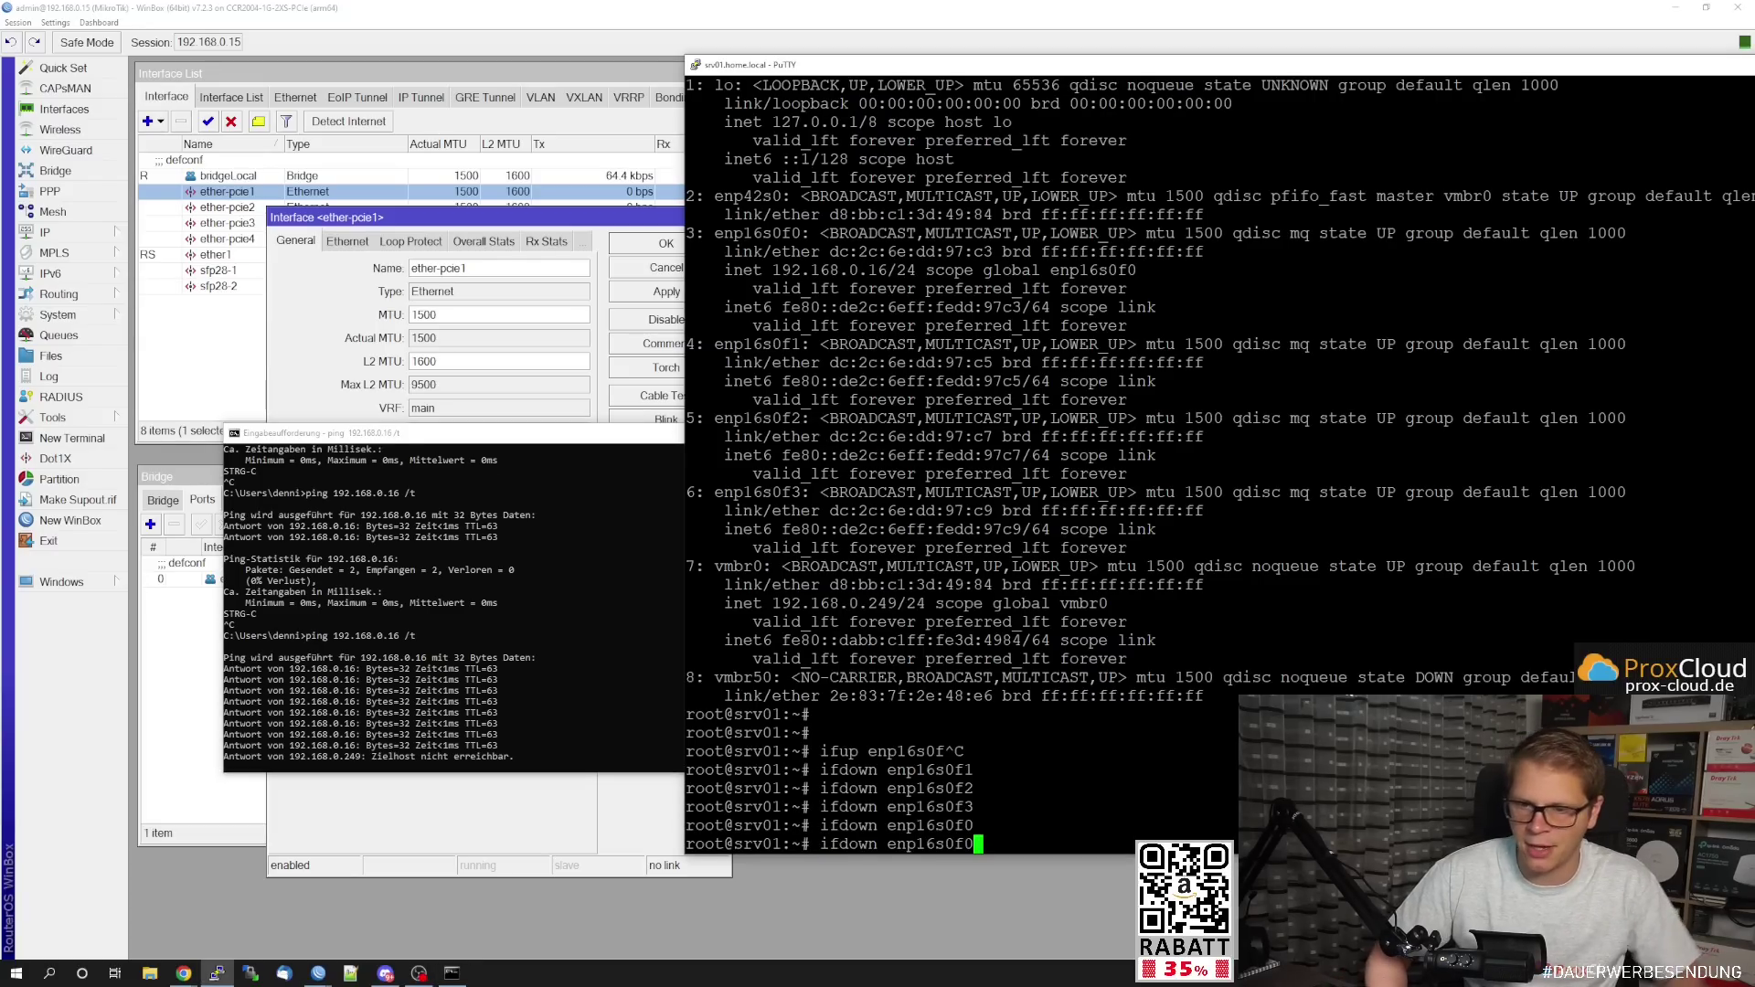
pyautogui.press('Up')
pyautogui.press('BackSpace')
pyautogui.write('1')
pyautogui.press('Return')
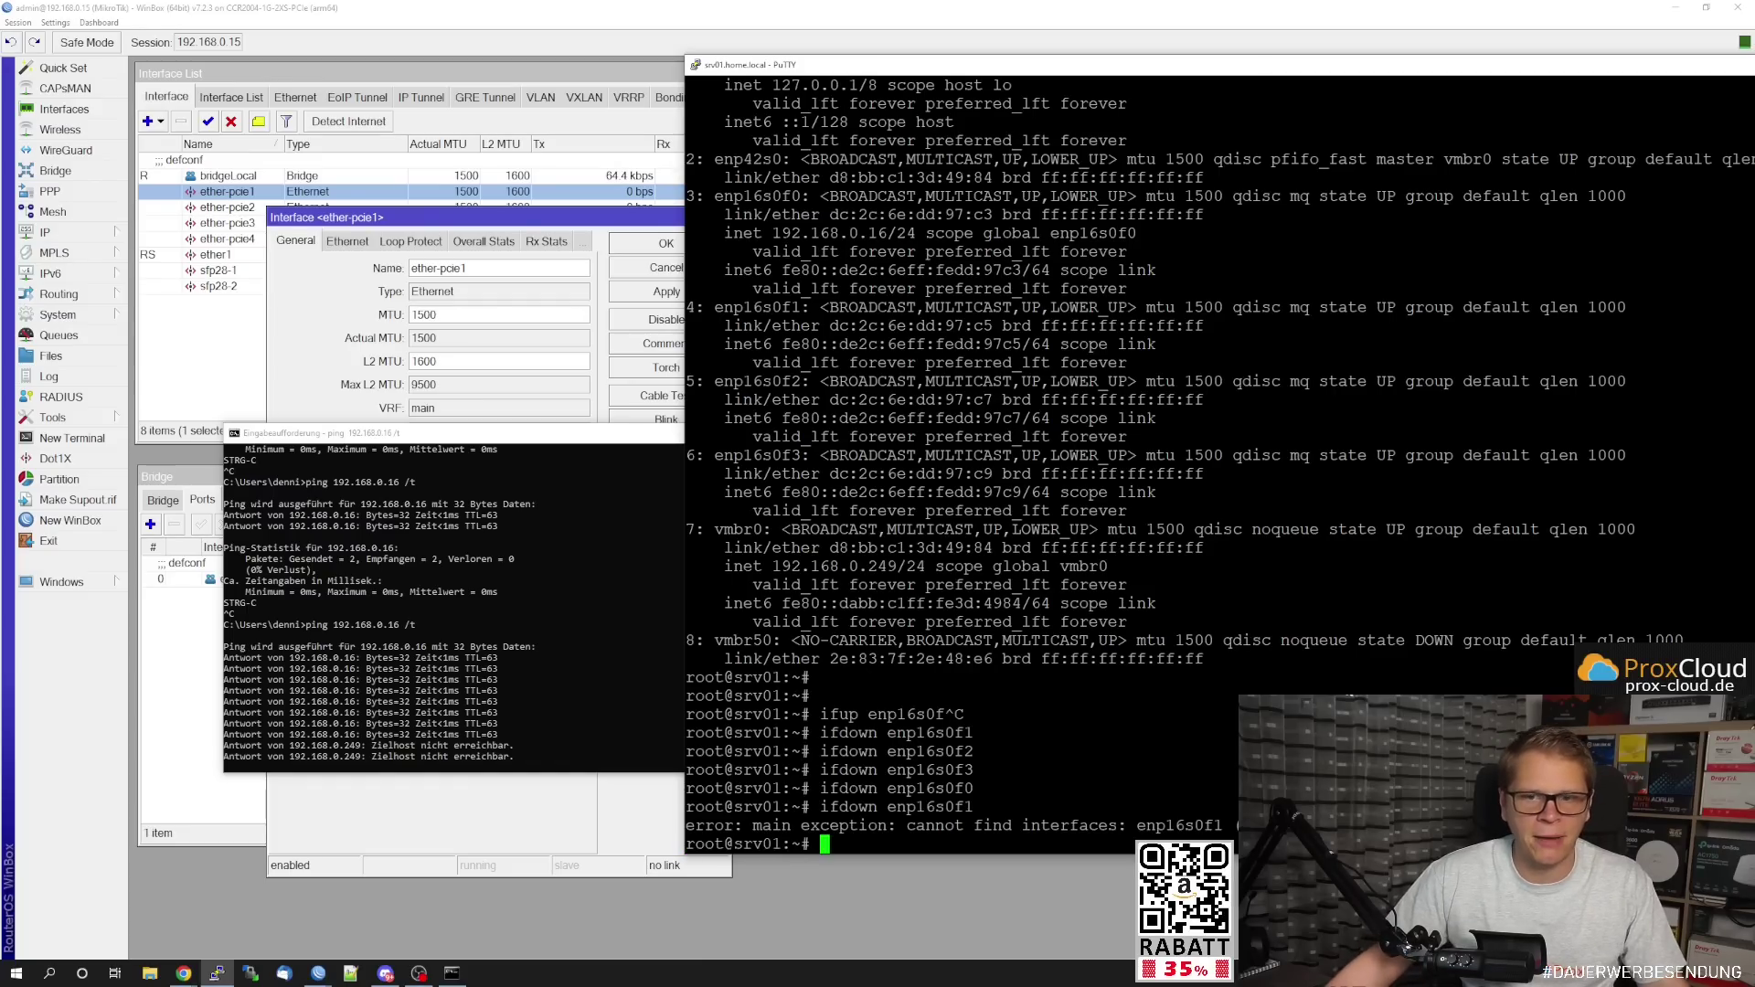
pyautogui.press('Up')
pyautogui.press('BackSpace')
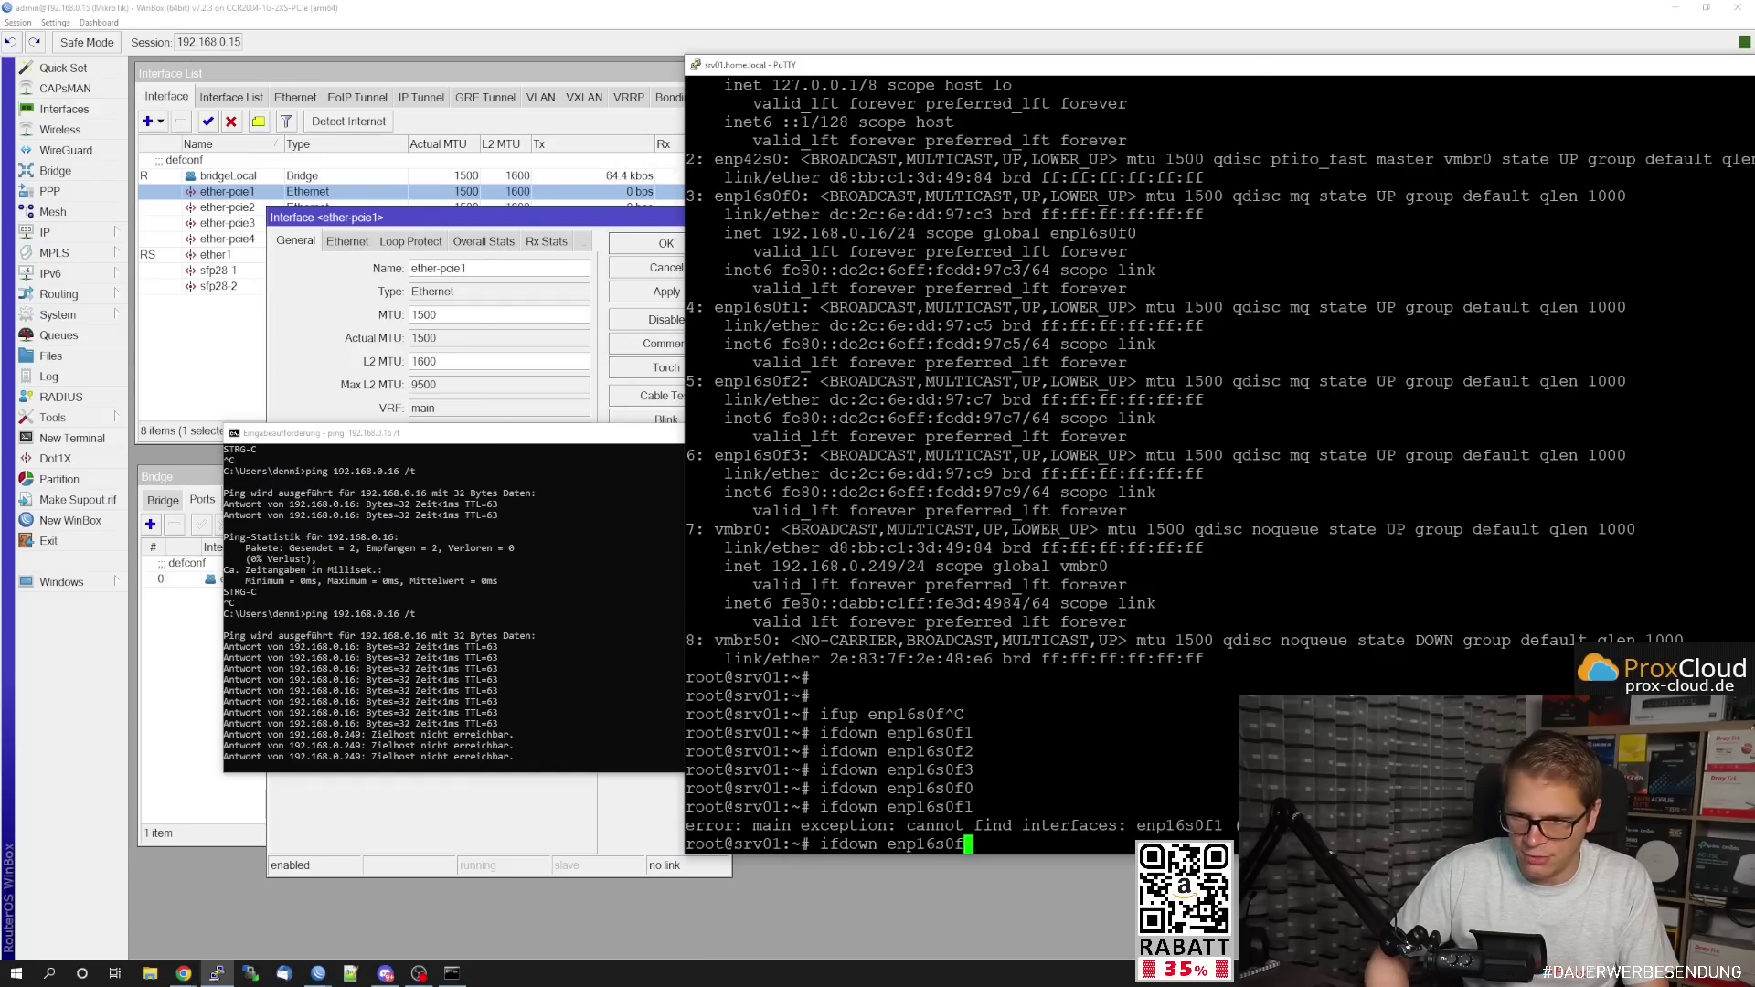
pyautogui.hotkey('ctrl', 'c')
# Bring enp16s0f0 back up on the server with ifup.
pyautogui.write('ifup')
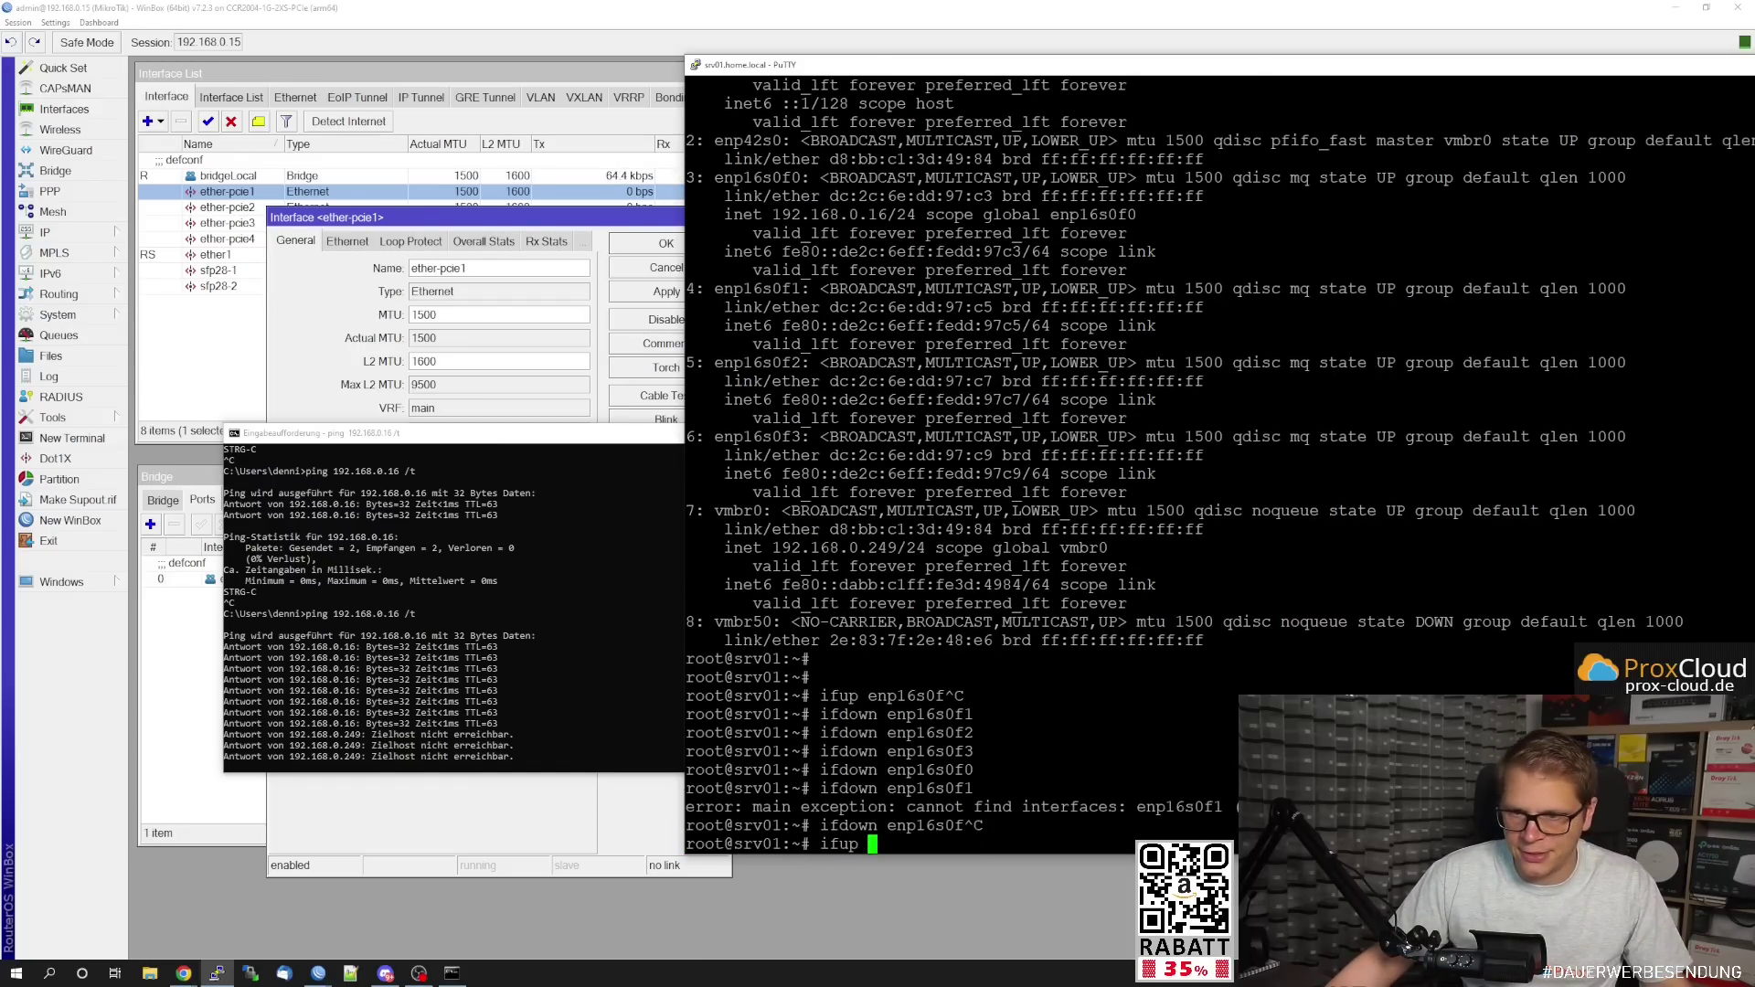
pyautogui.doubleClick(929, 769)
pyautogui.rightClick(930, 769)
pyautogui.press('Return')
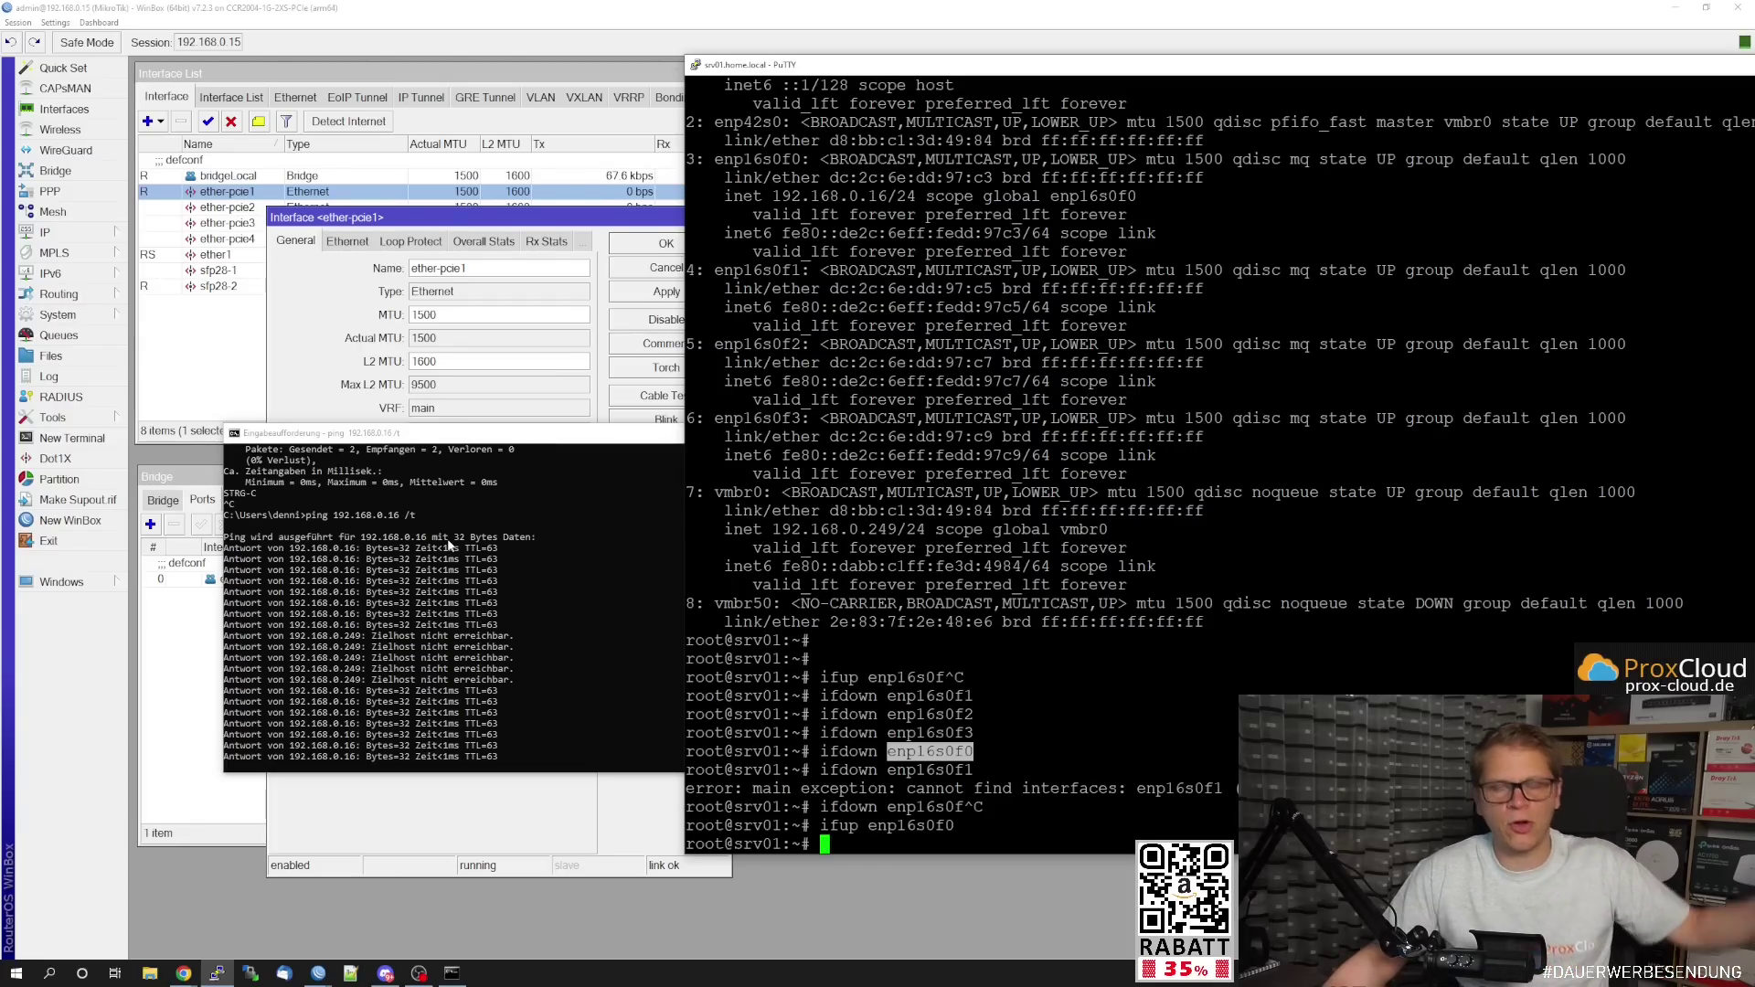
# Switch to WinBox and assign the 192.168.0.17/24 address to the ether-pcie1 interface.
pyautogui.click(312, 356)
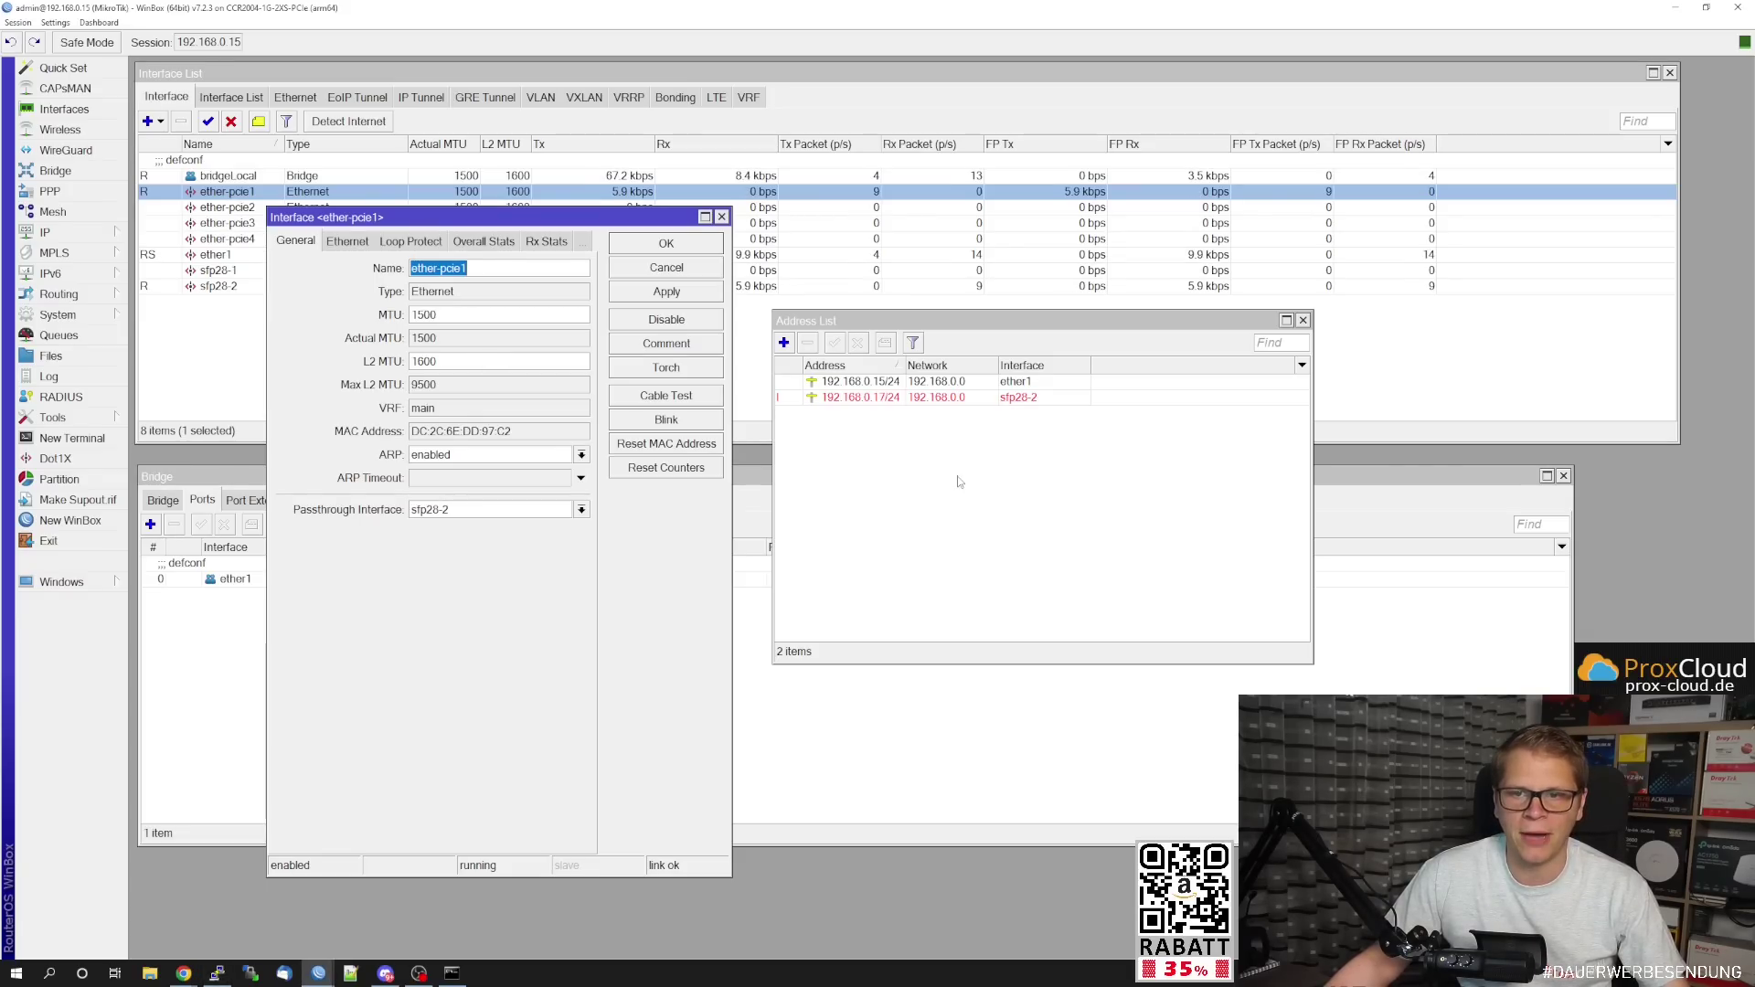
pyautogui.click(1016, 422)
pyautogui.click(1030, 401)
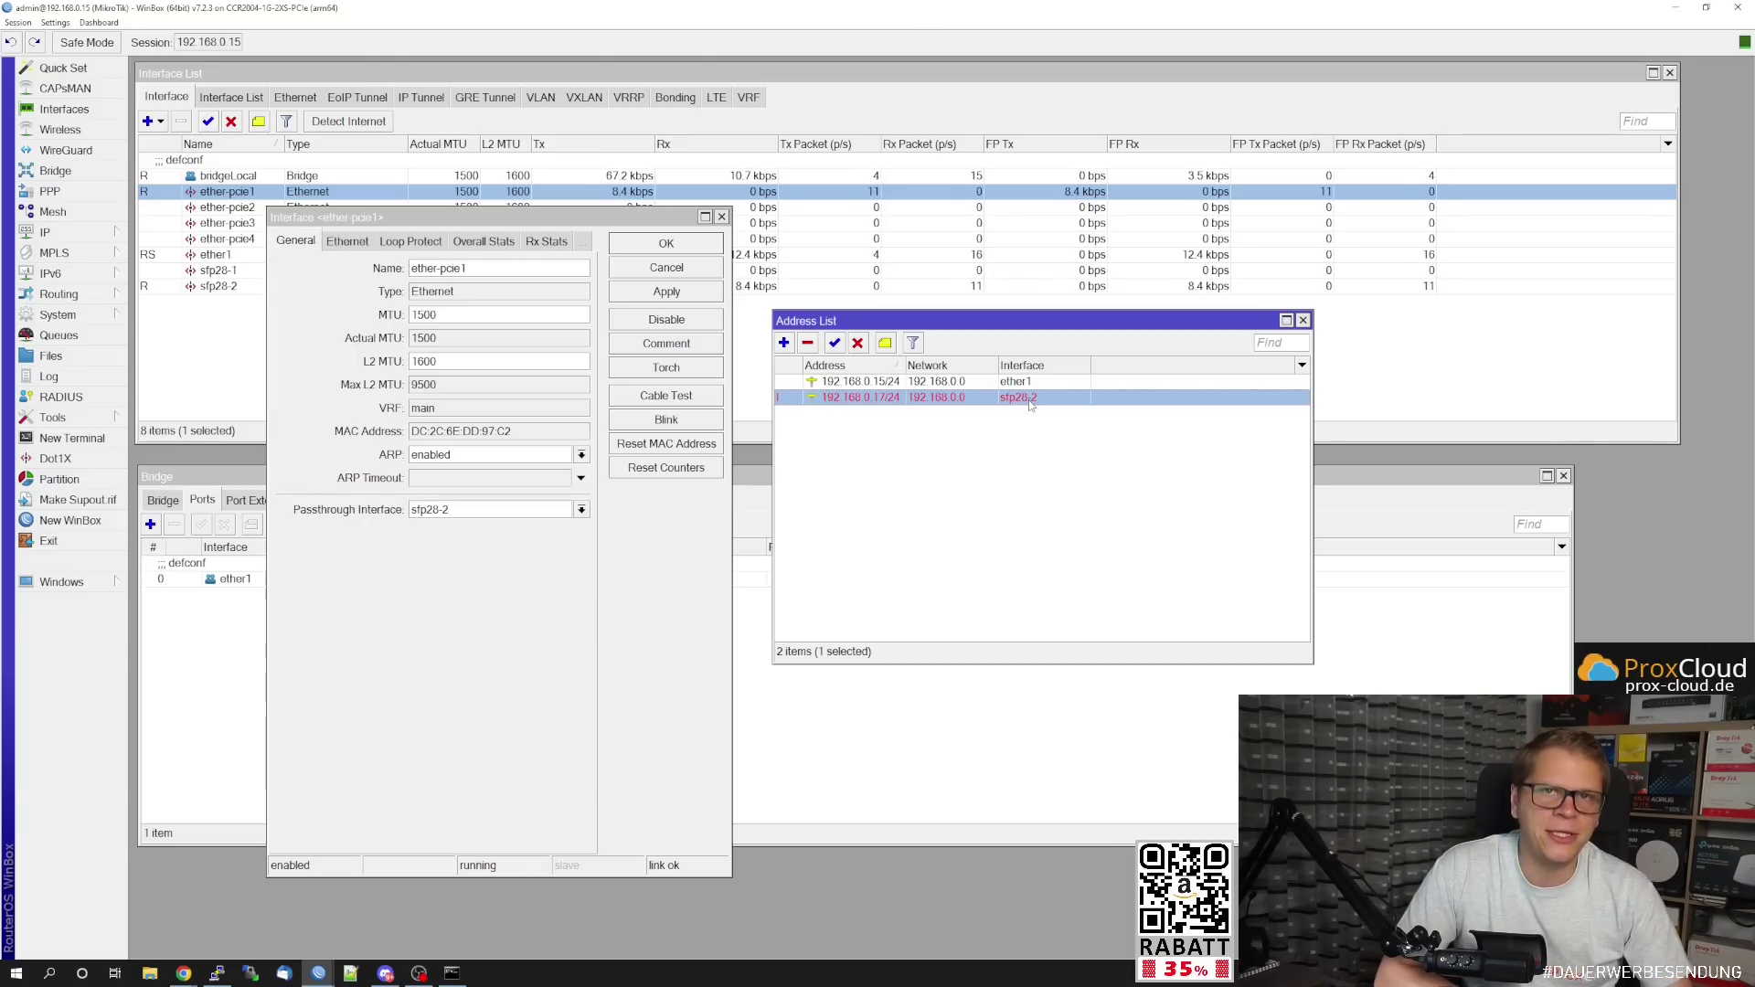
pyautogui.click(1001, 460)
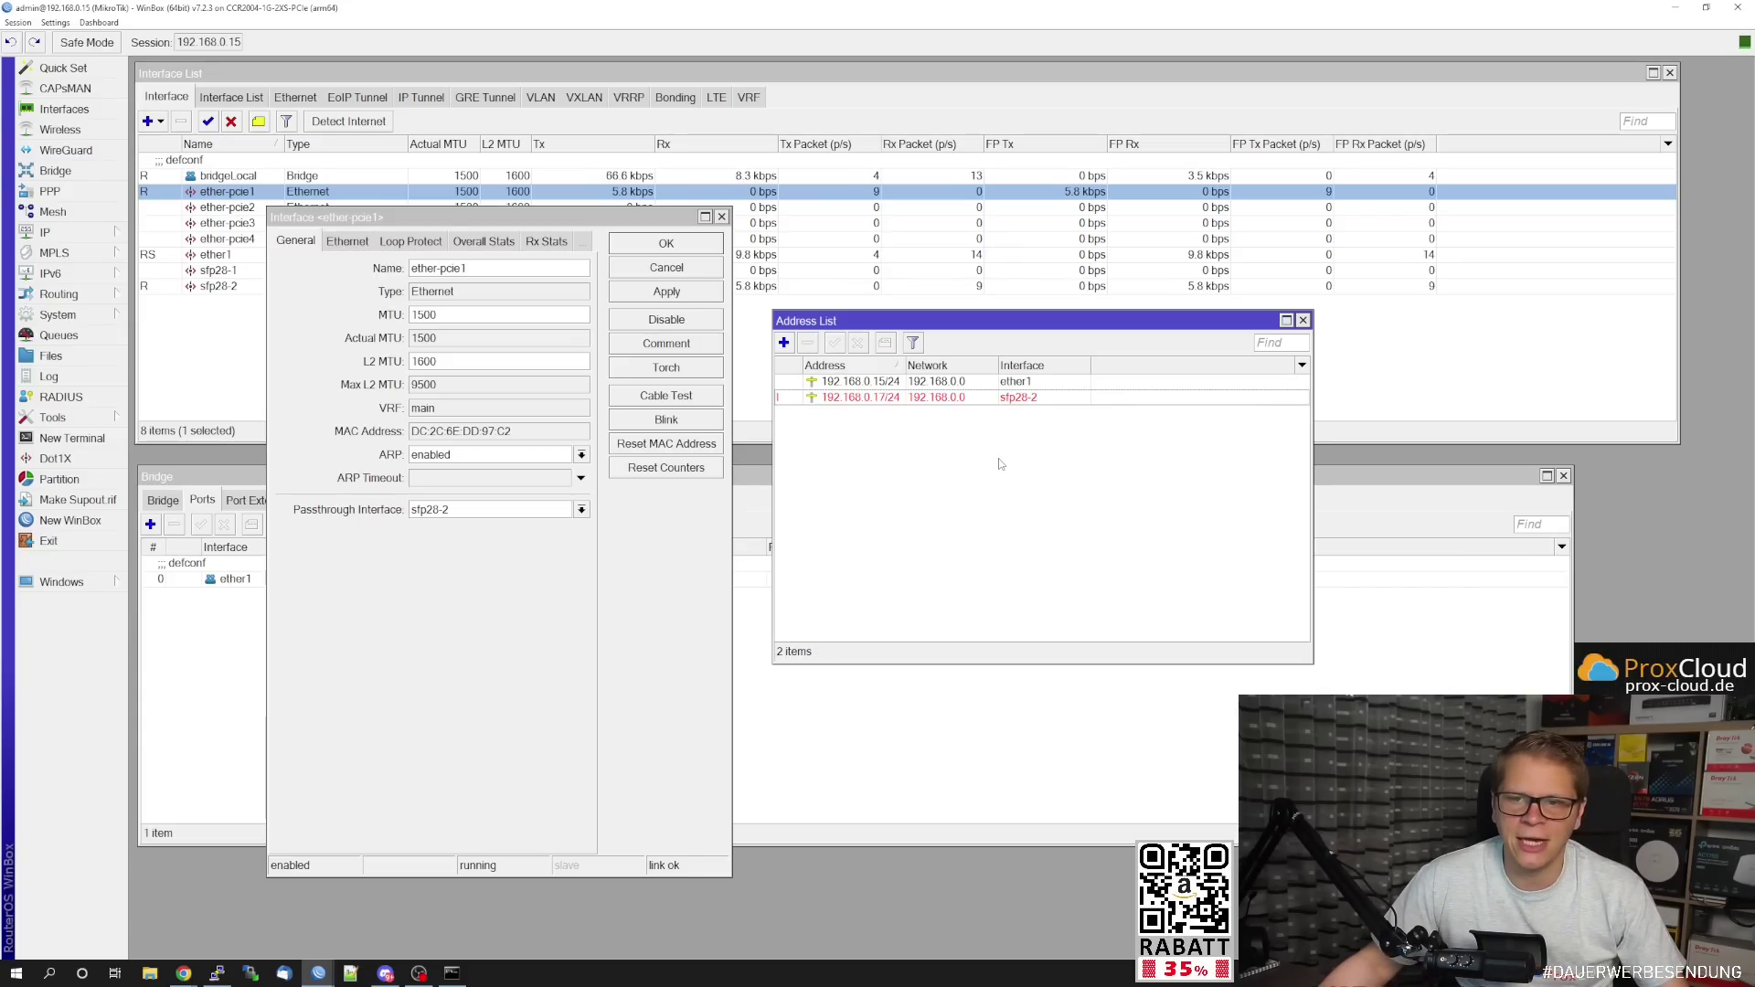
pyautogui.click(715, 496)
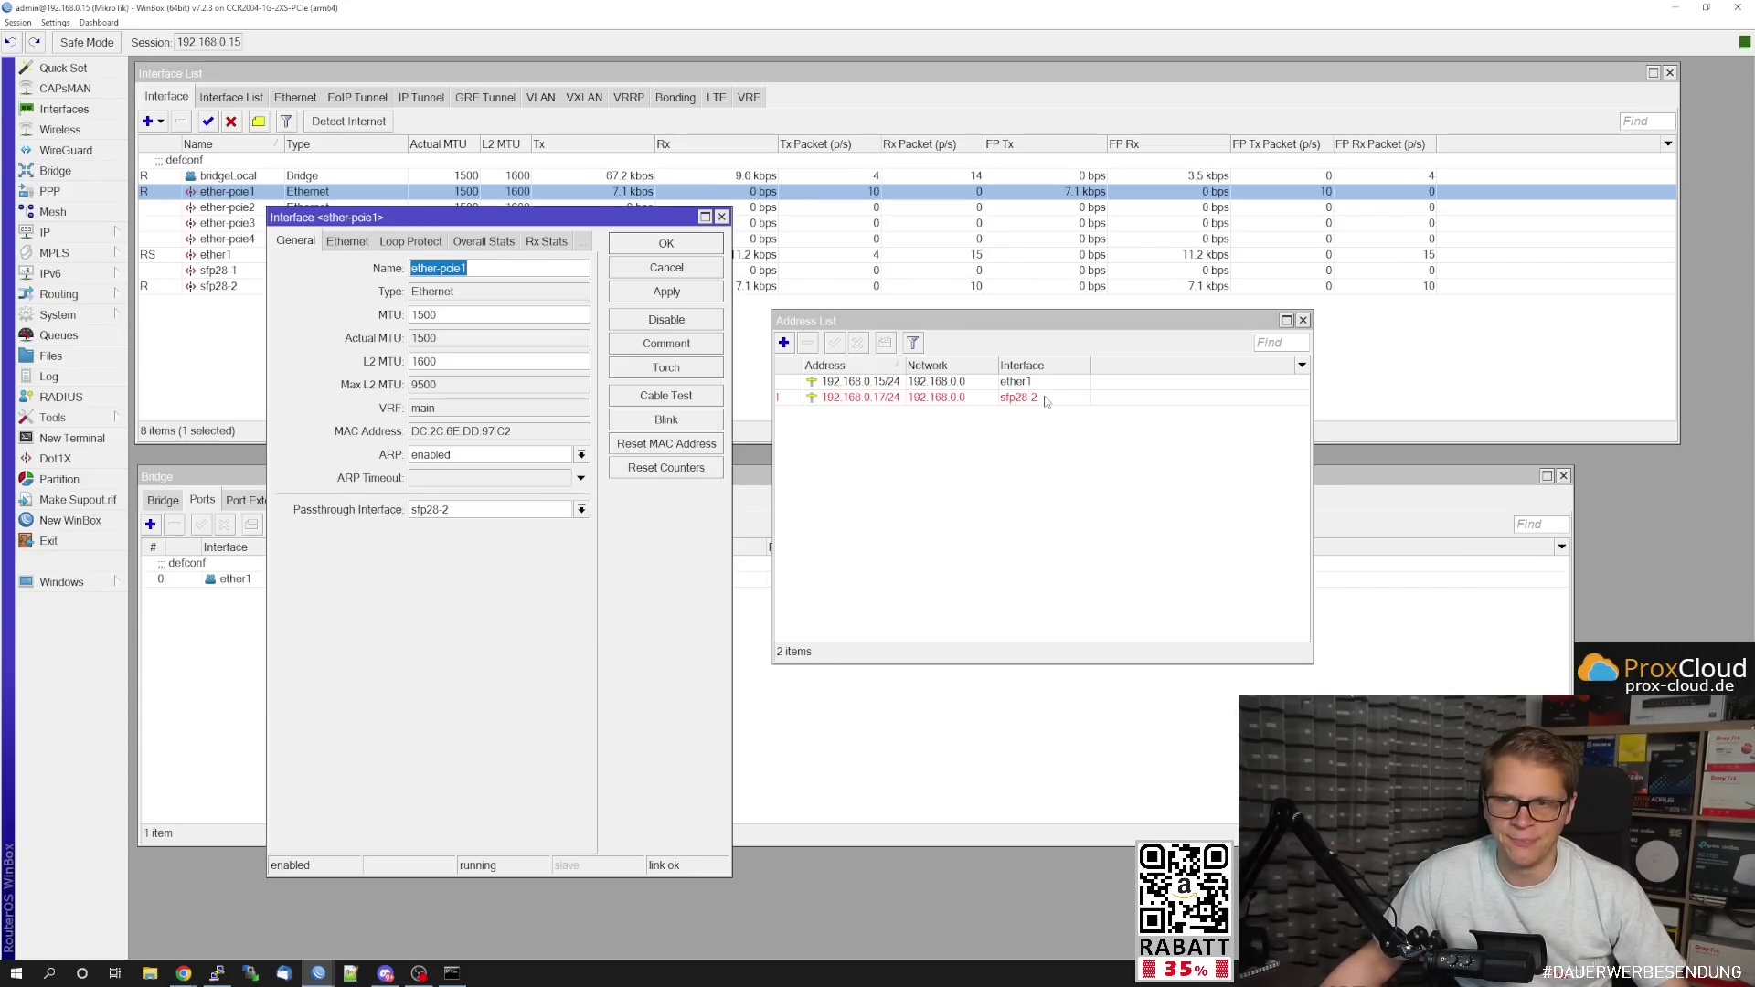
pyautogui.doubleClick(859, 397)
pyautogui.moveTo(959, 461); pyautogui.dragTo(388, 546)
pyautogui.click(413, 618)
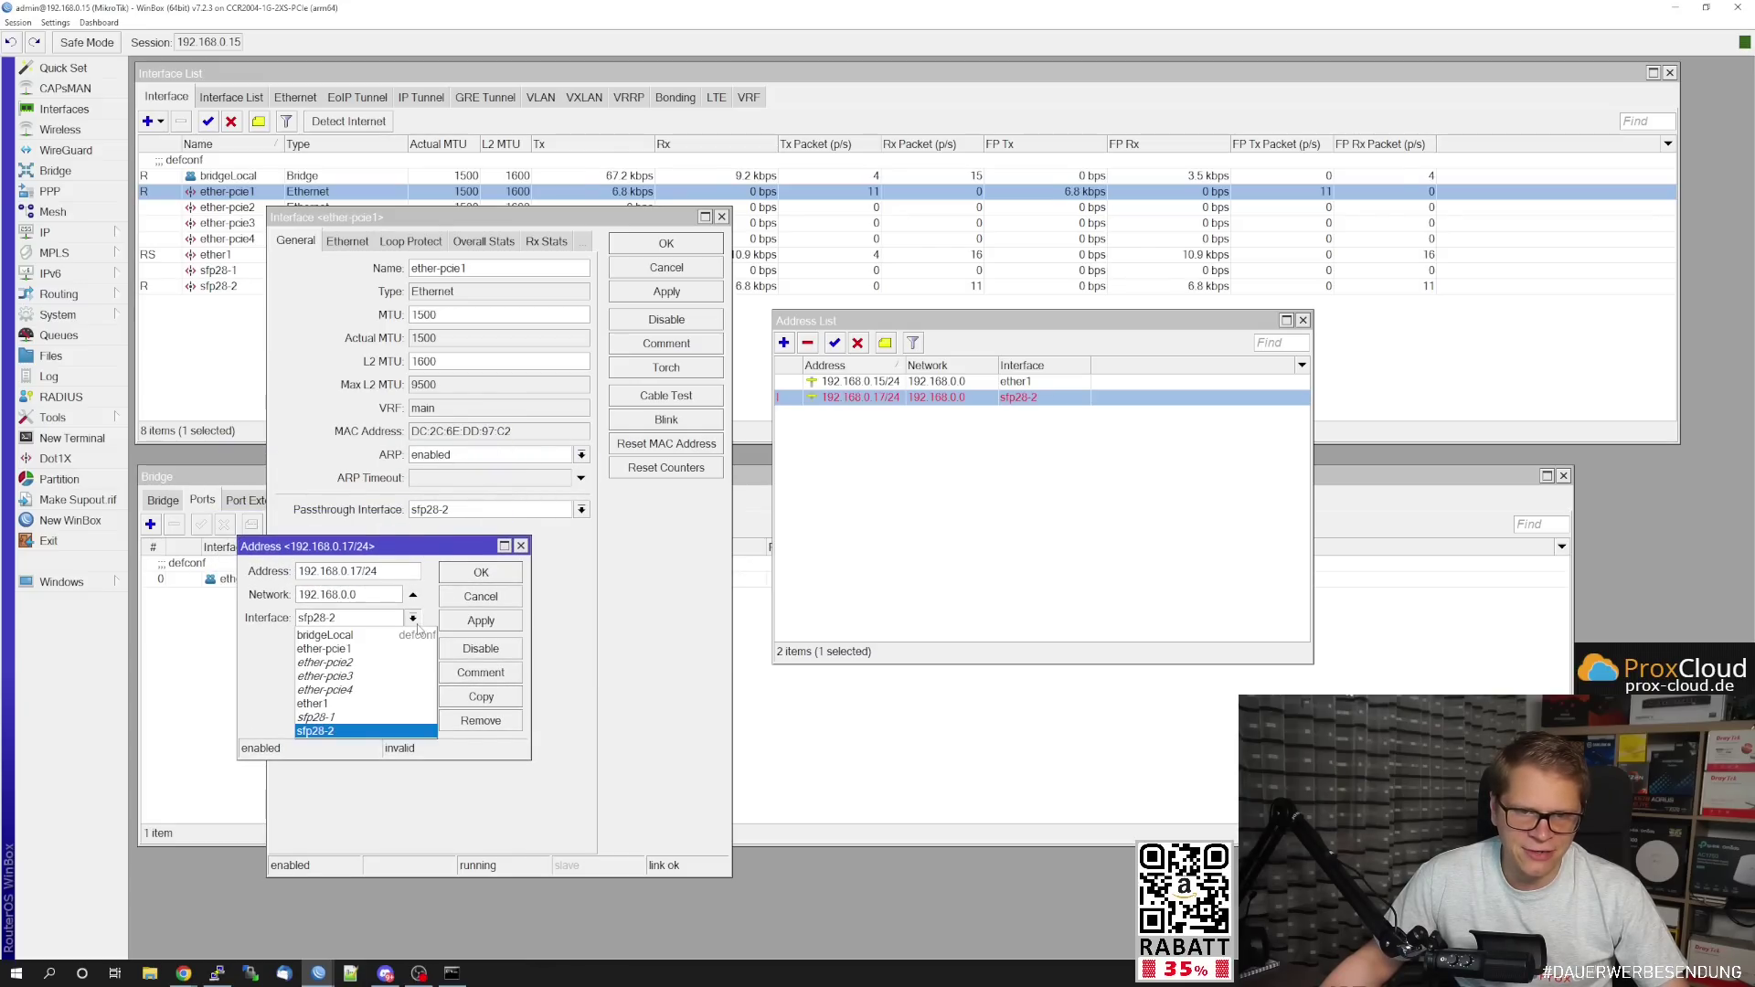
pyautogui.click(370, 651)
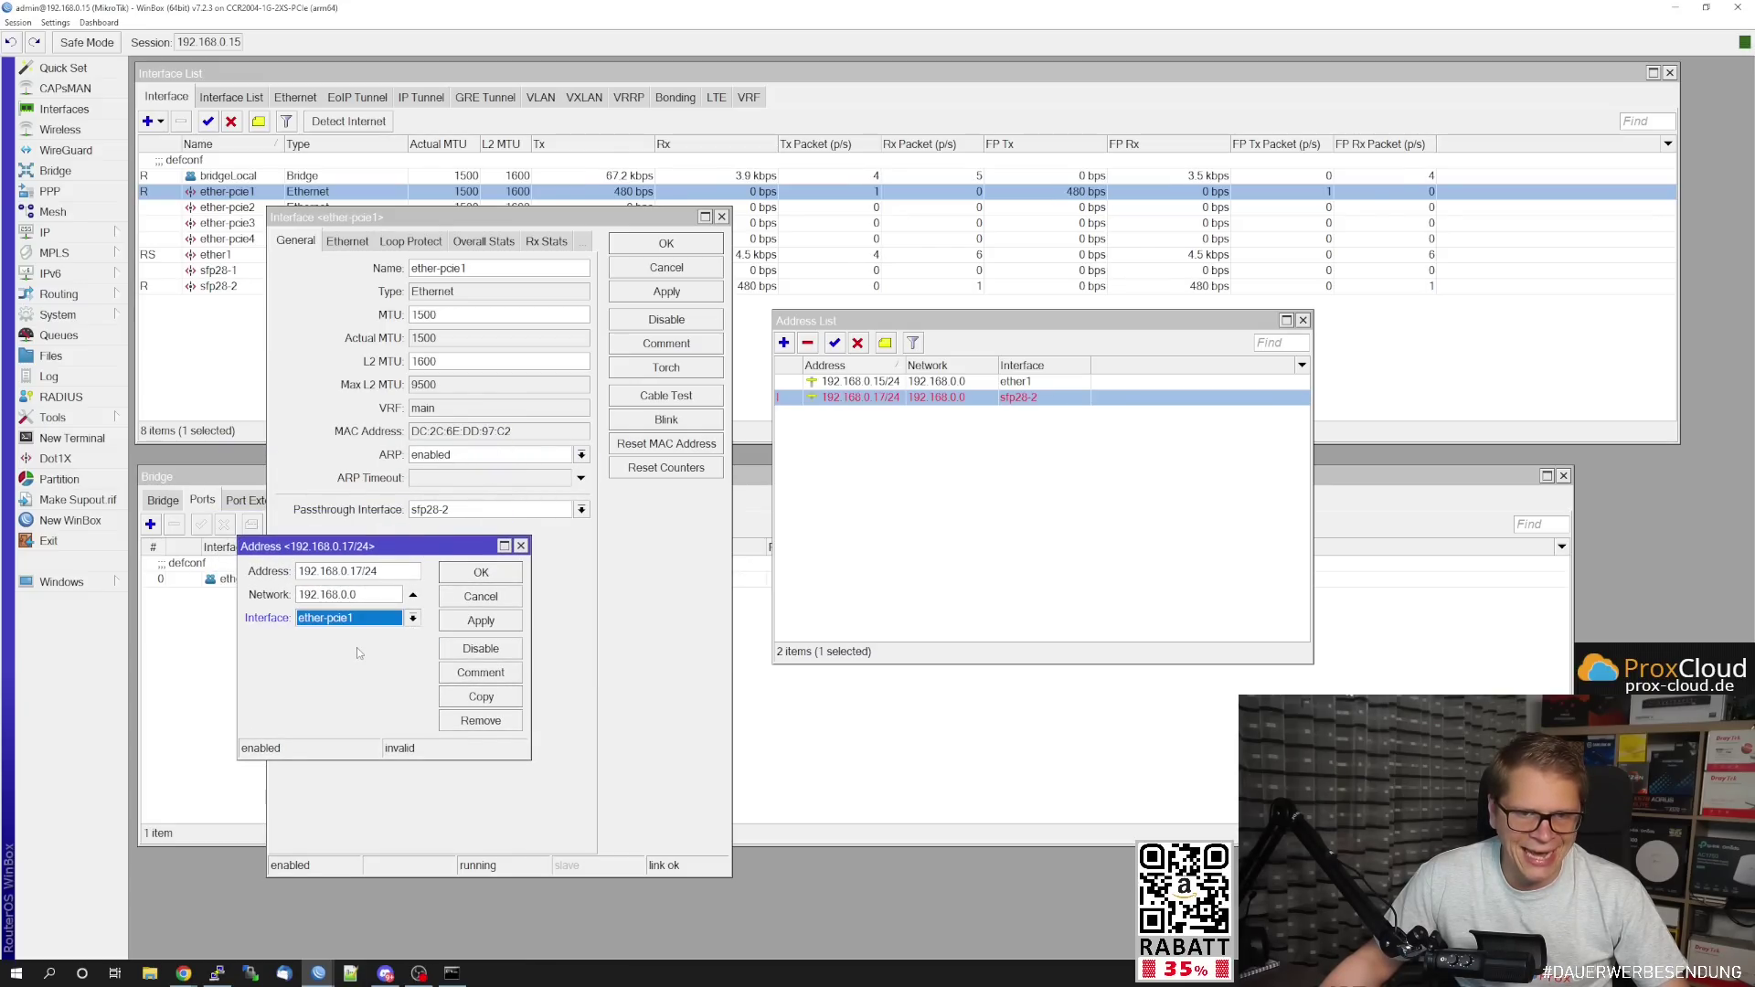
pyautogui.click(475, 573)
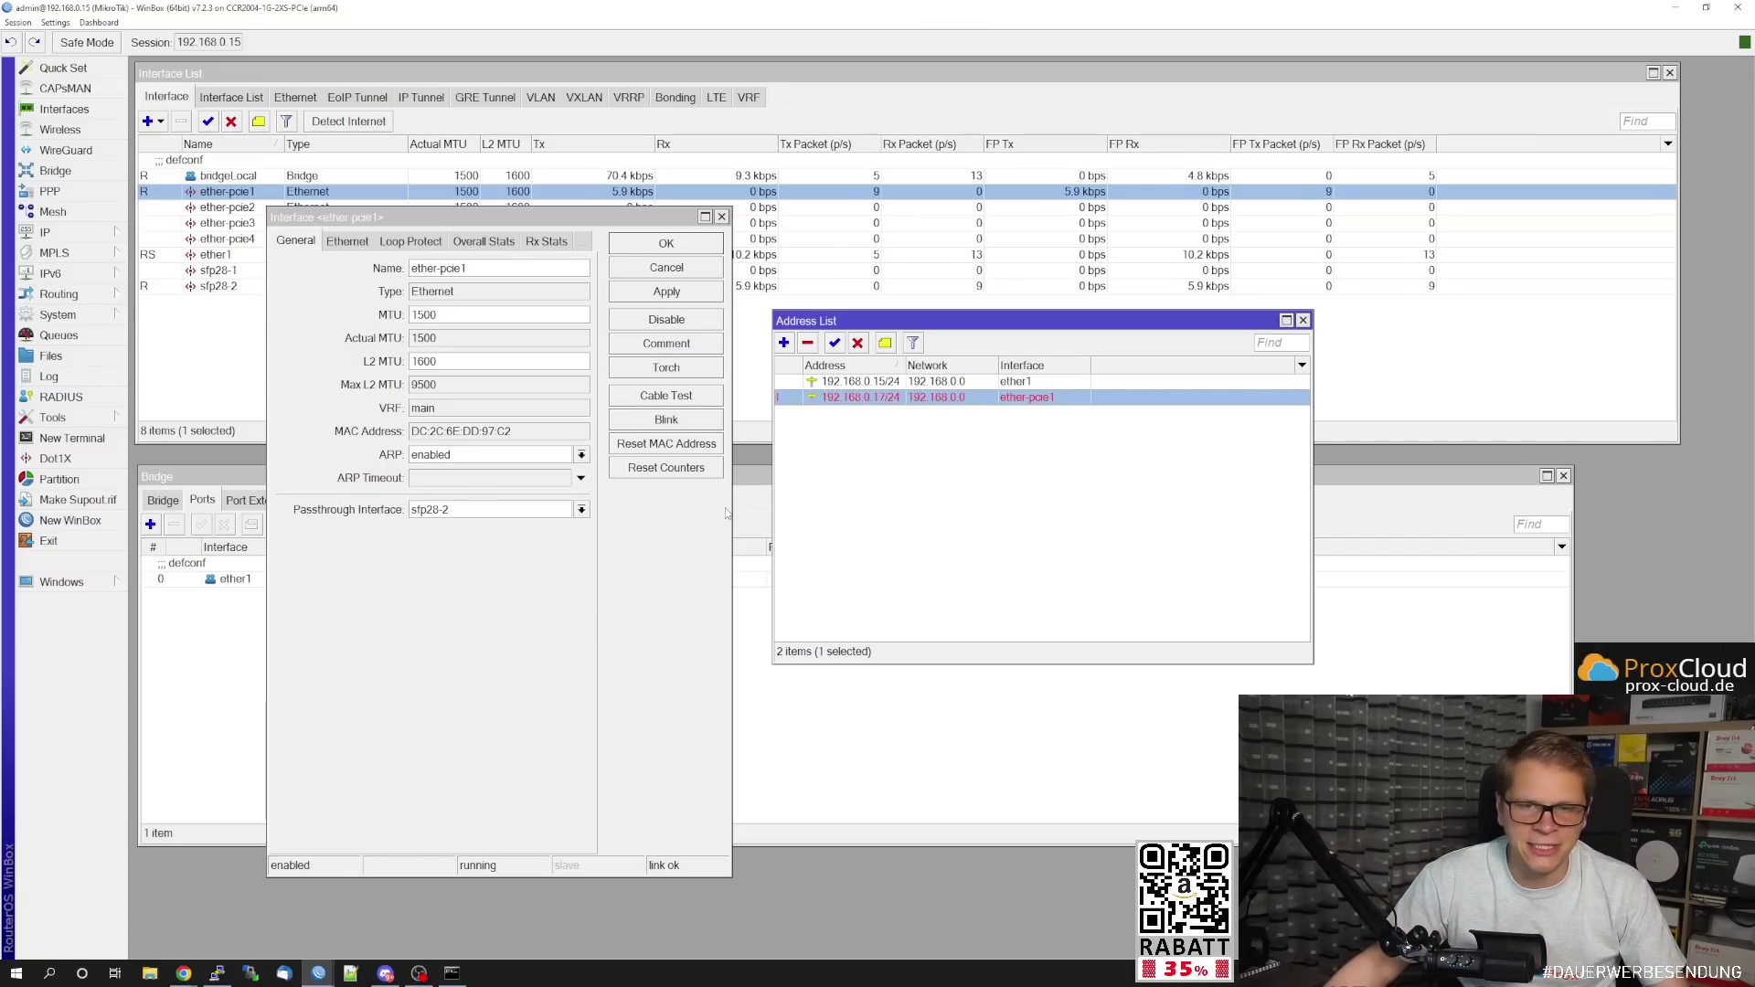
# Set the passthrough interface of ether-pcie1 to none, and bring the command prompt with the running ping into view.
pyautogui.click(581, 510)
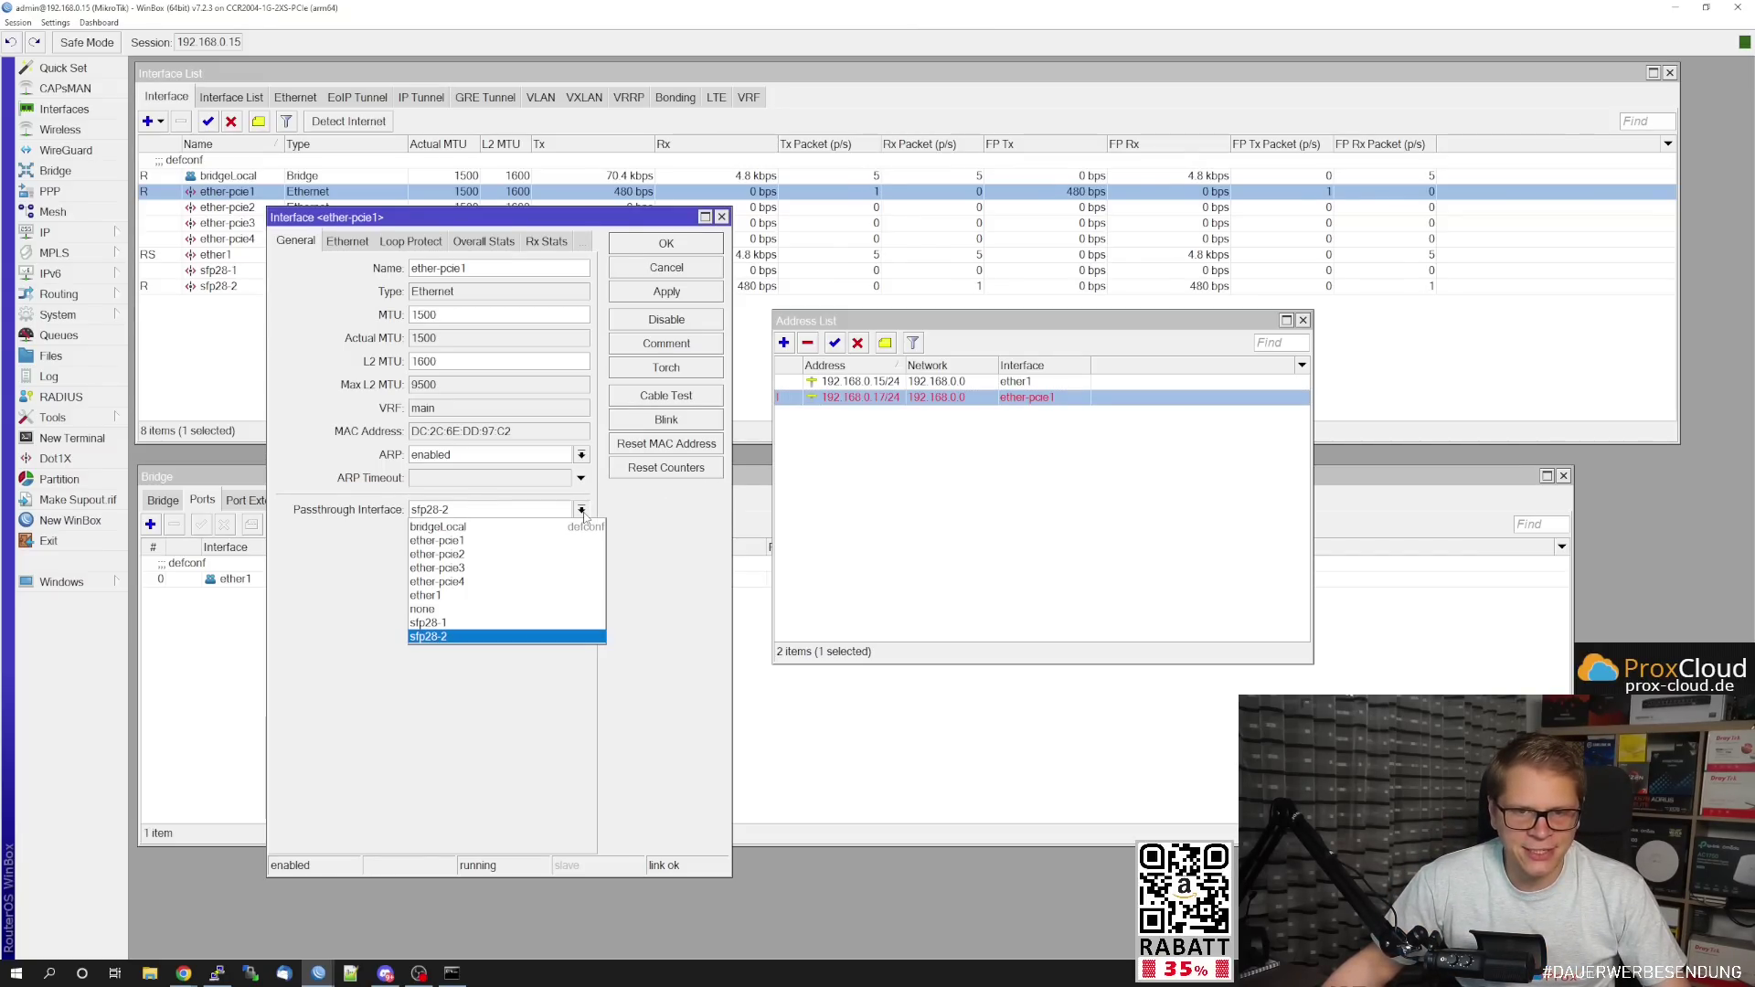
pyautogui.click(525, 609)
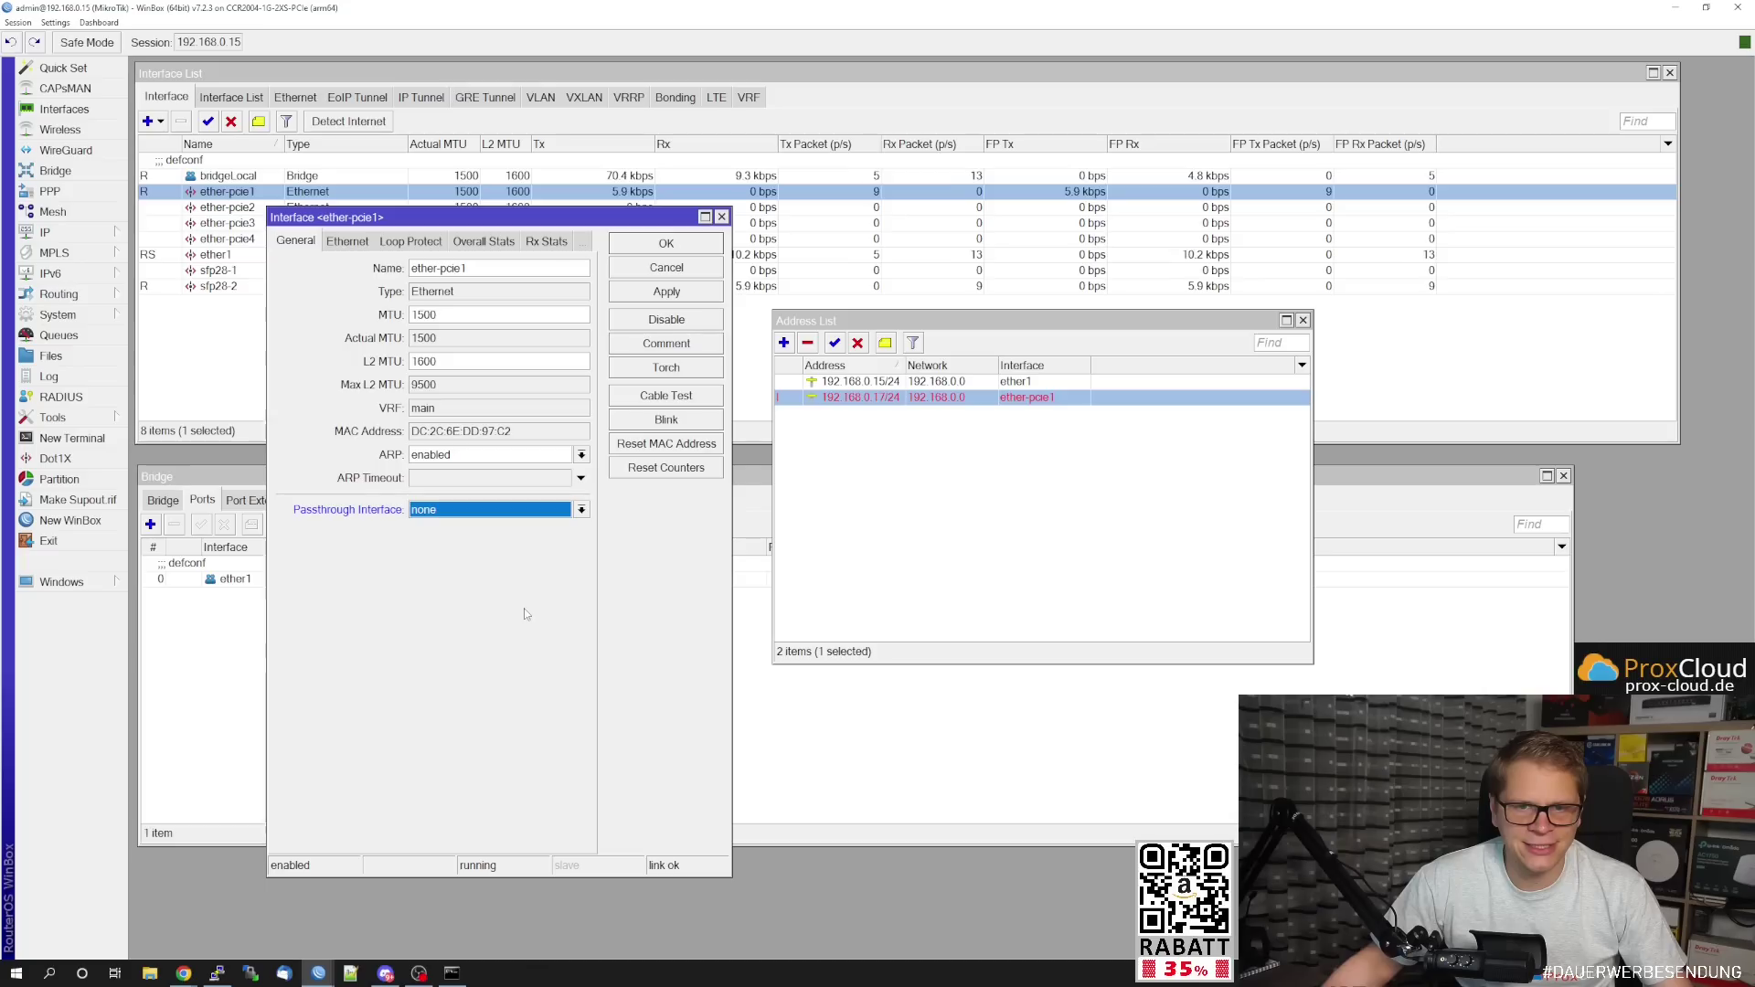
pyautogui.click(663, 252)
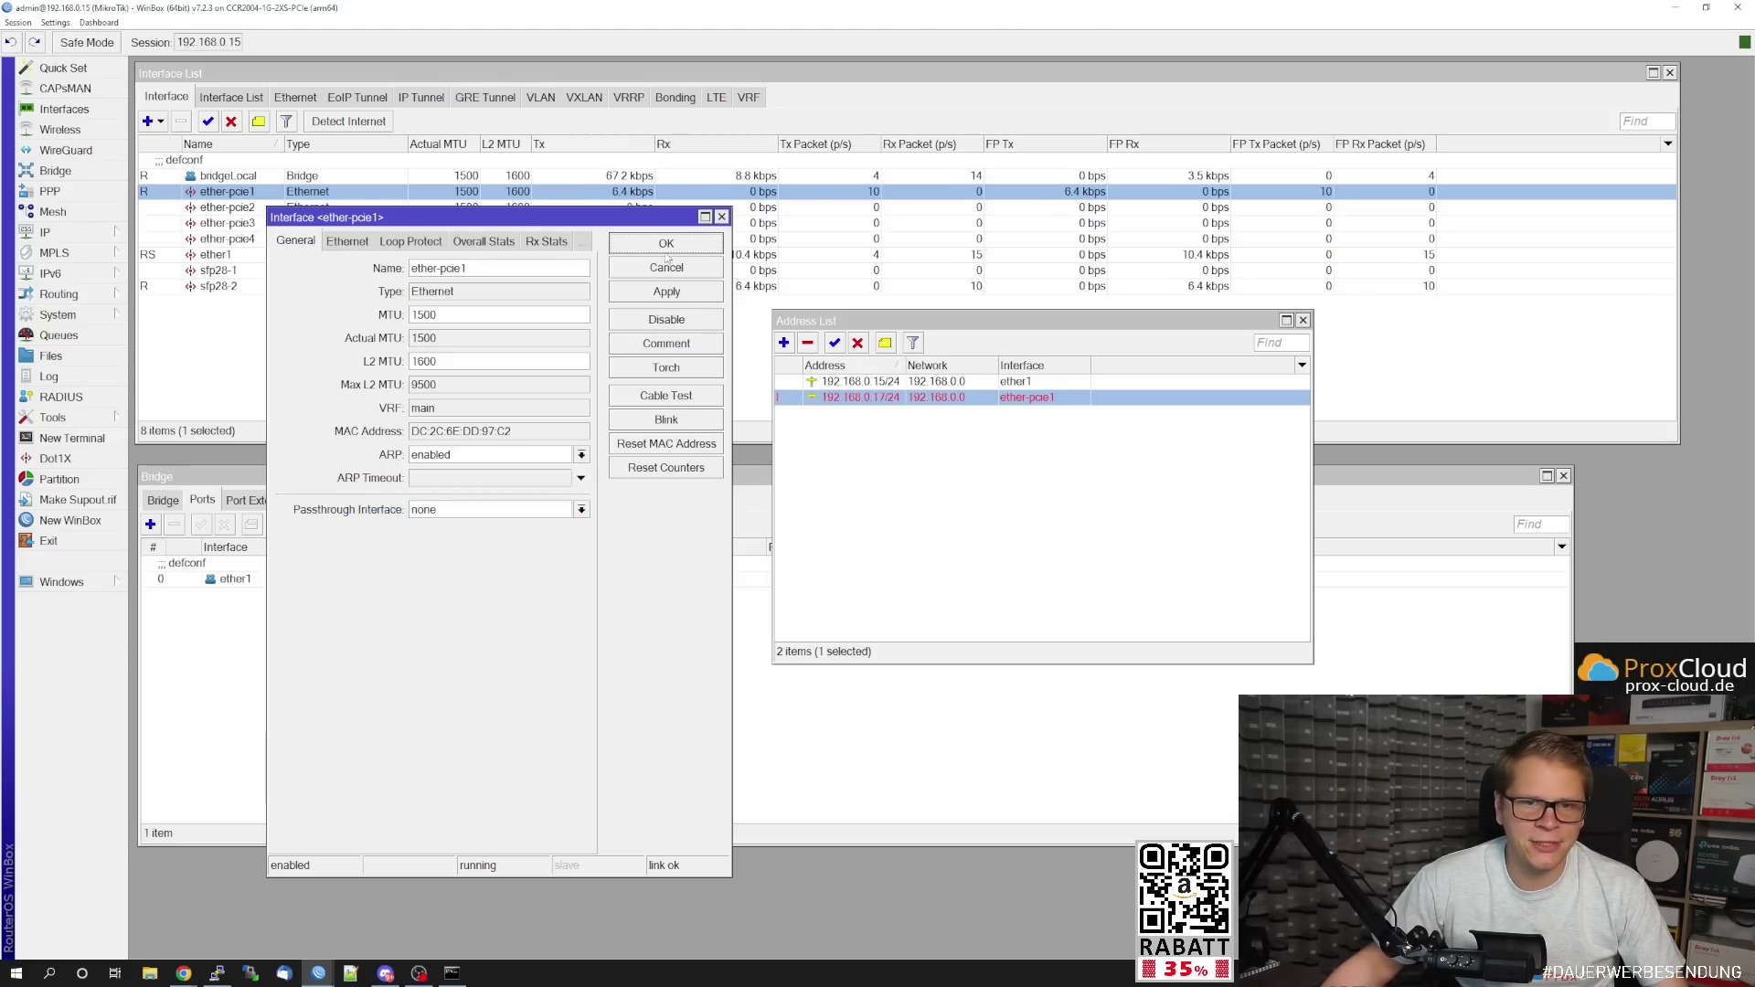
pyautogui.click(664, 247)
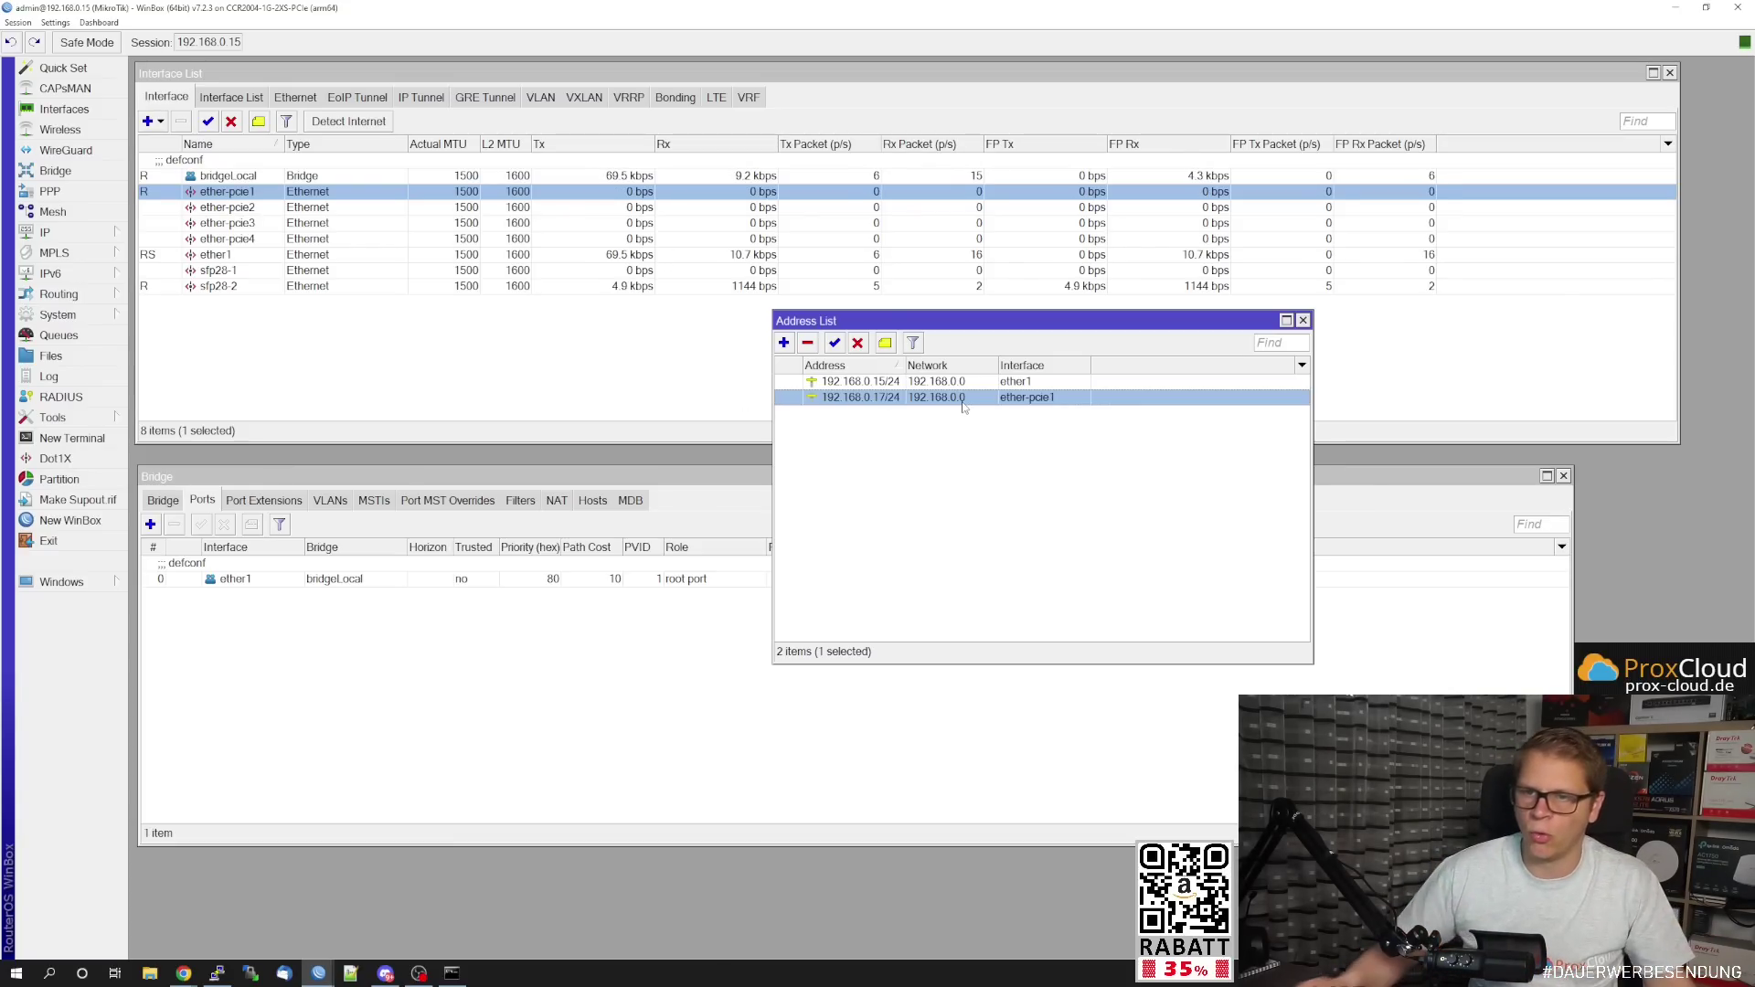
pyautogui.click(452, 973)
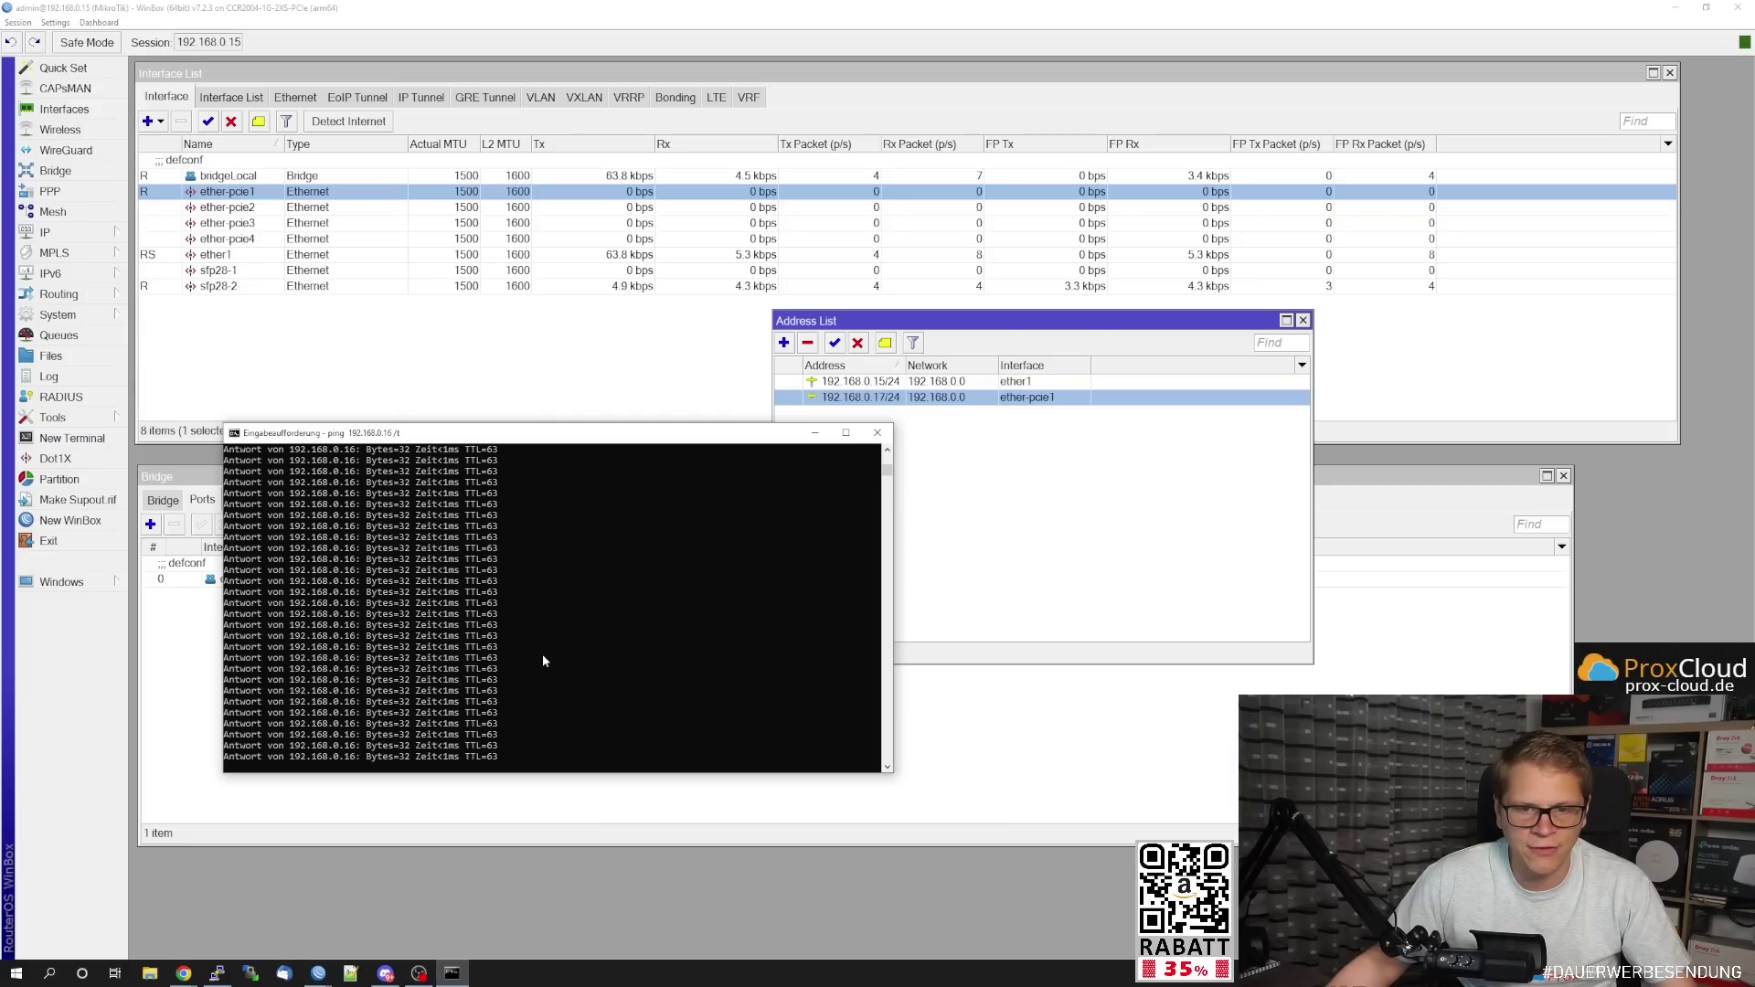
# Stop the running ping and restart the continuous ping to 192.168.0.16 in the command prompt.
pyautogui.hotkey('ctrl', 'c')
pyautogui.press('Return')
pyautogui.press('Return')
pyautogui.press('Return')
pyautogui.press('Up')
pyautogui.press('Return')
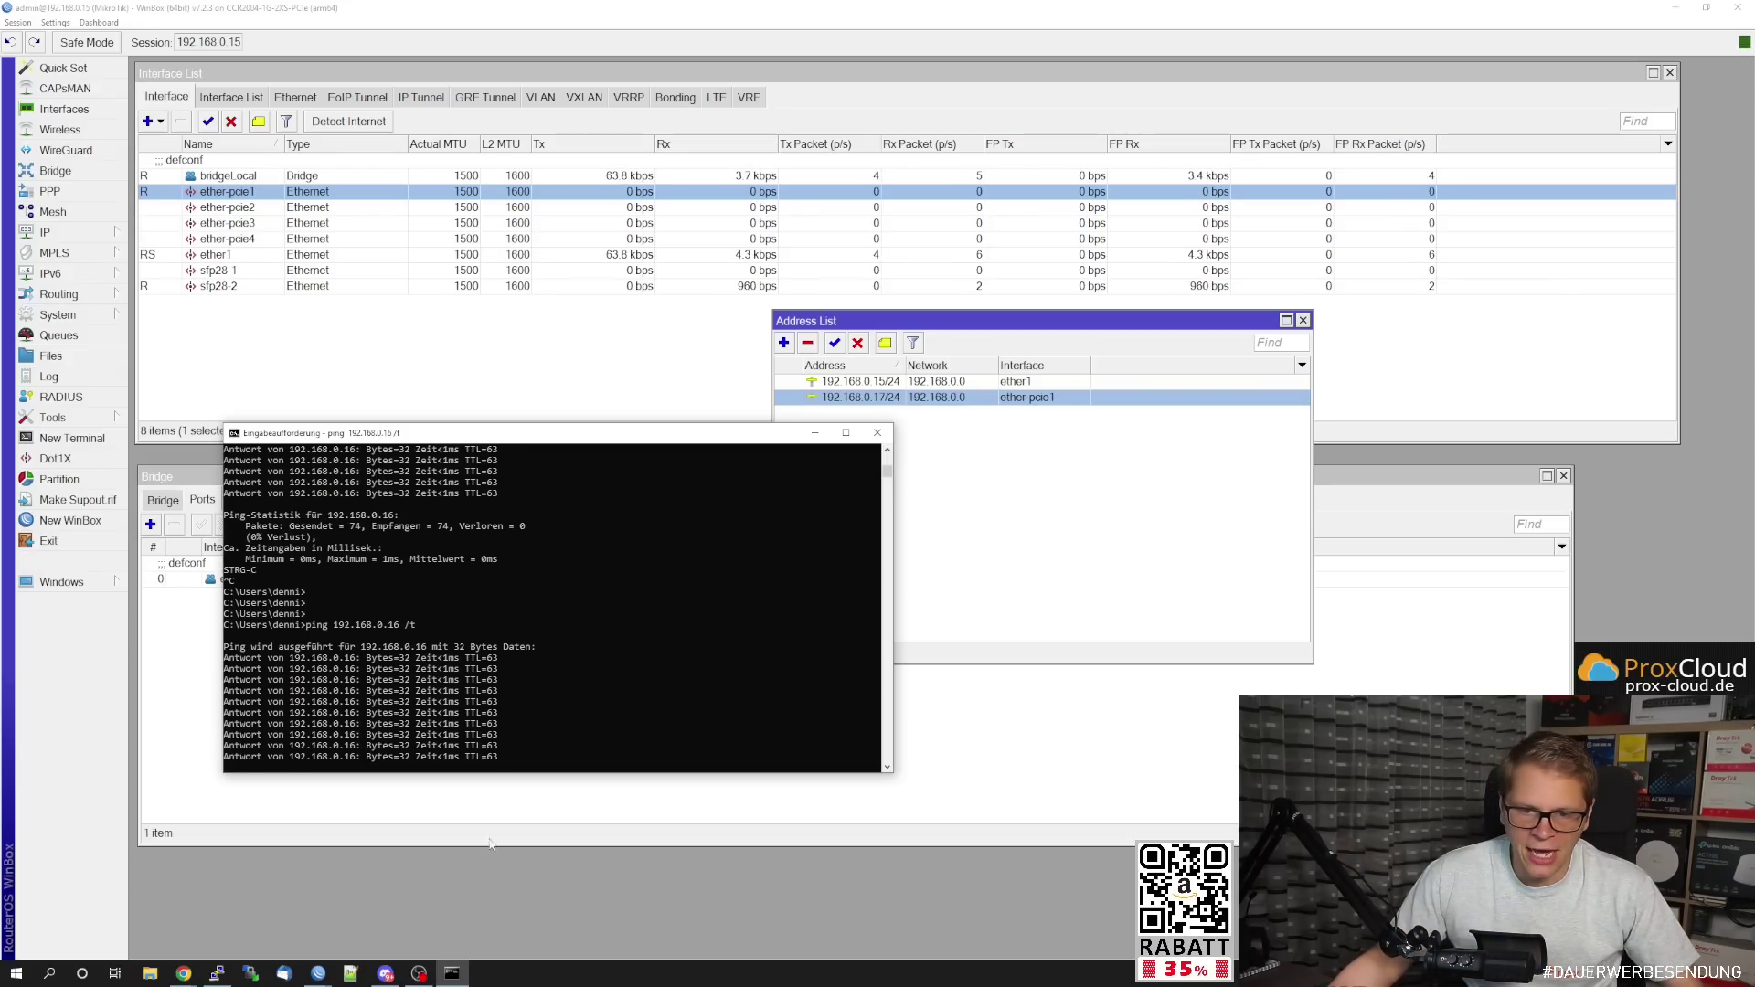
# Stop the ping to 192.168.0.16 and run a continuous ping to 192.168.0.17 instead.
pyautogui.hotkey('ctrl', 'c')
pyautogui.press('Up')
pyautogui.press('BackSpace')
pyautogui.press('BackSpace')
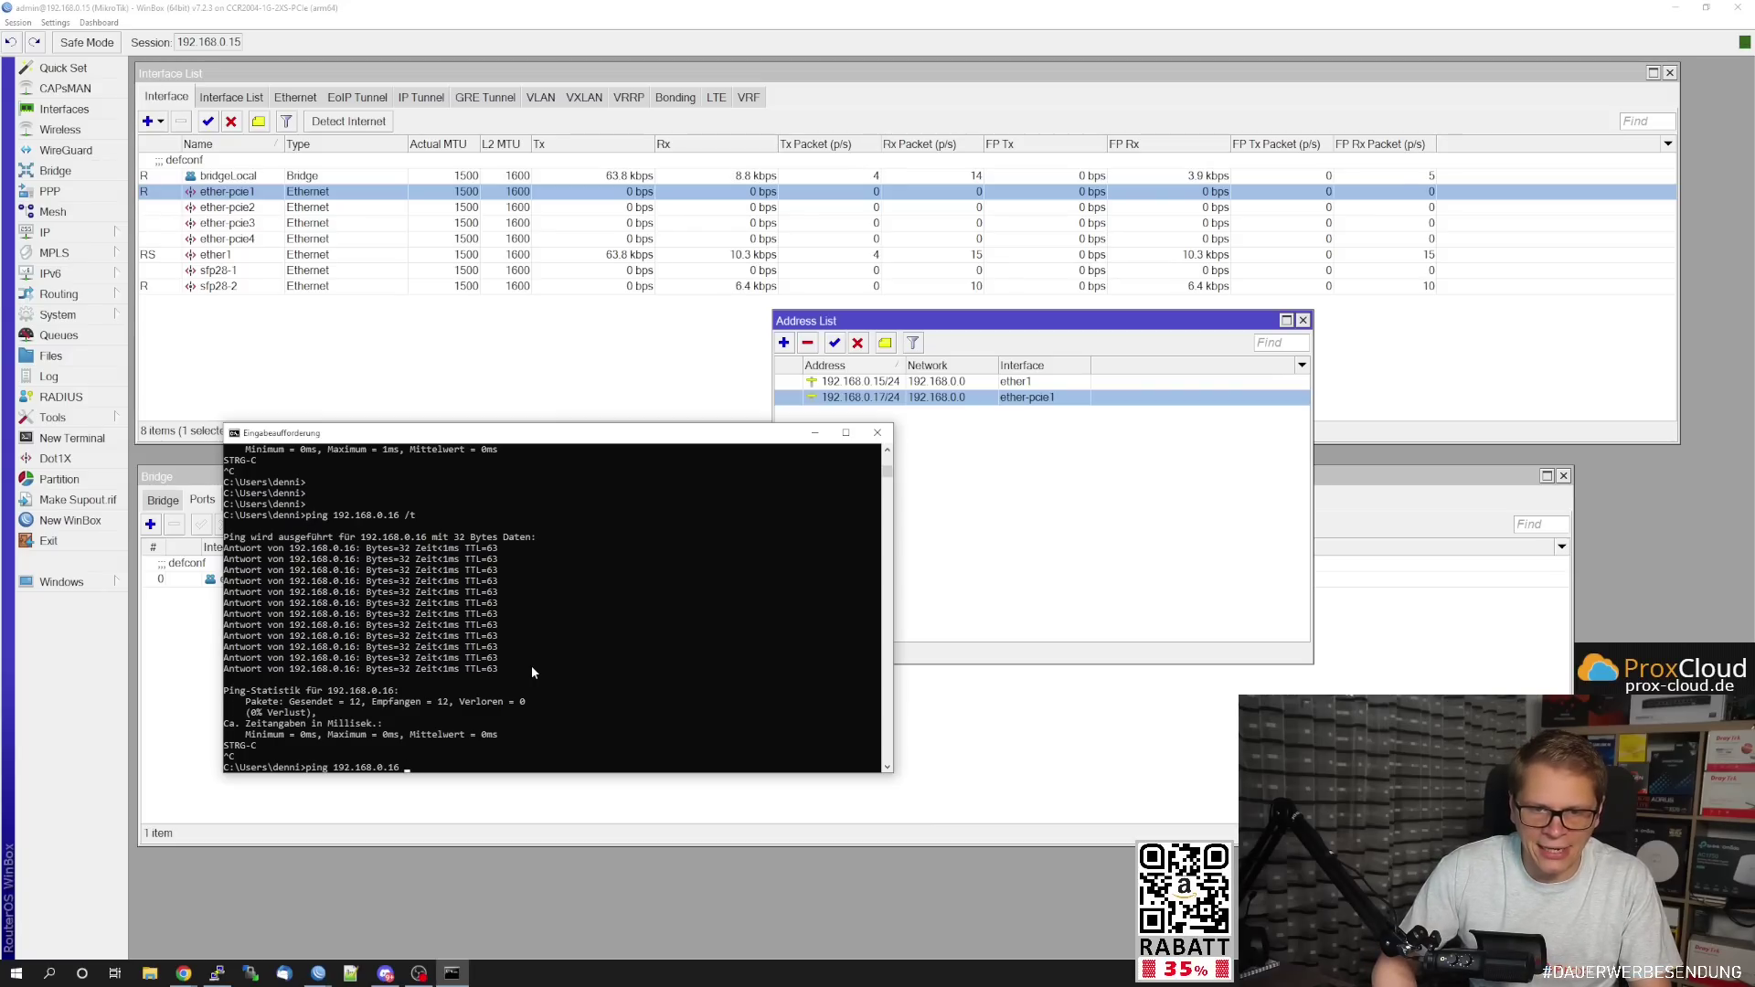
pyautogui.press('BackSpace')
pyautogui.press('BackSpace')
pyautogui.write('7 /t')
pyautogui.press('Return')
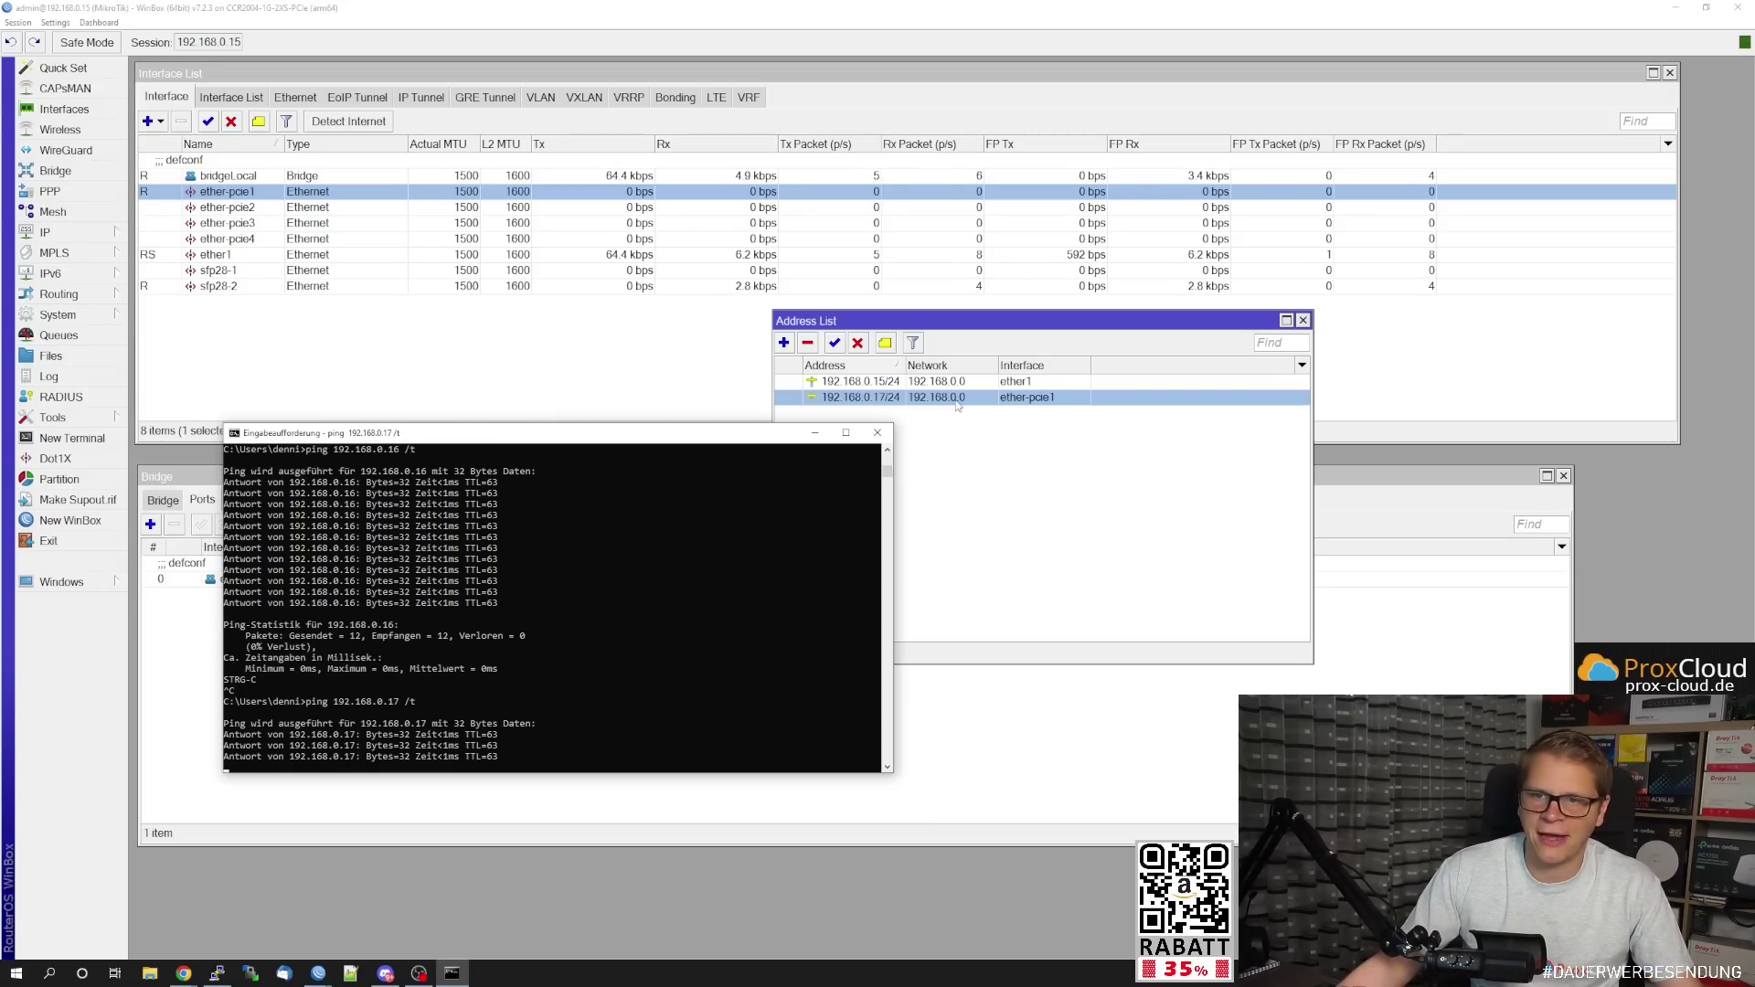
# Check the ether-pcie1 interface settings in WinBox and close them without changes.
pyautogui.click(231, 191)
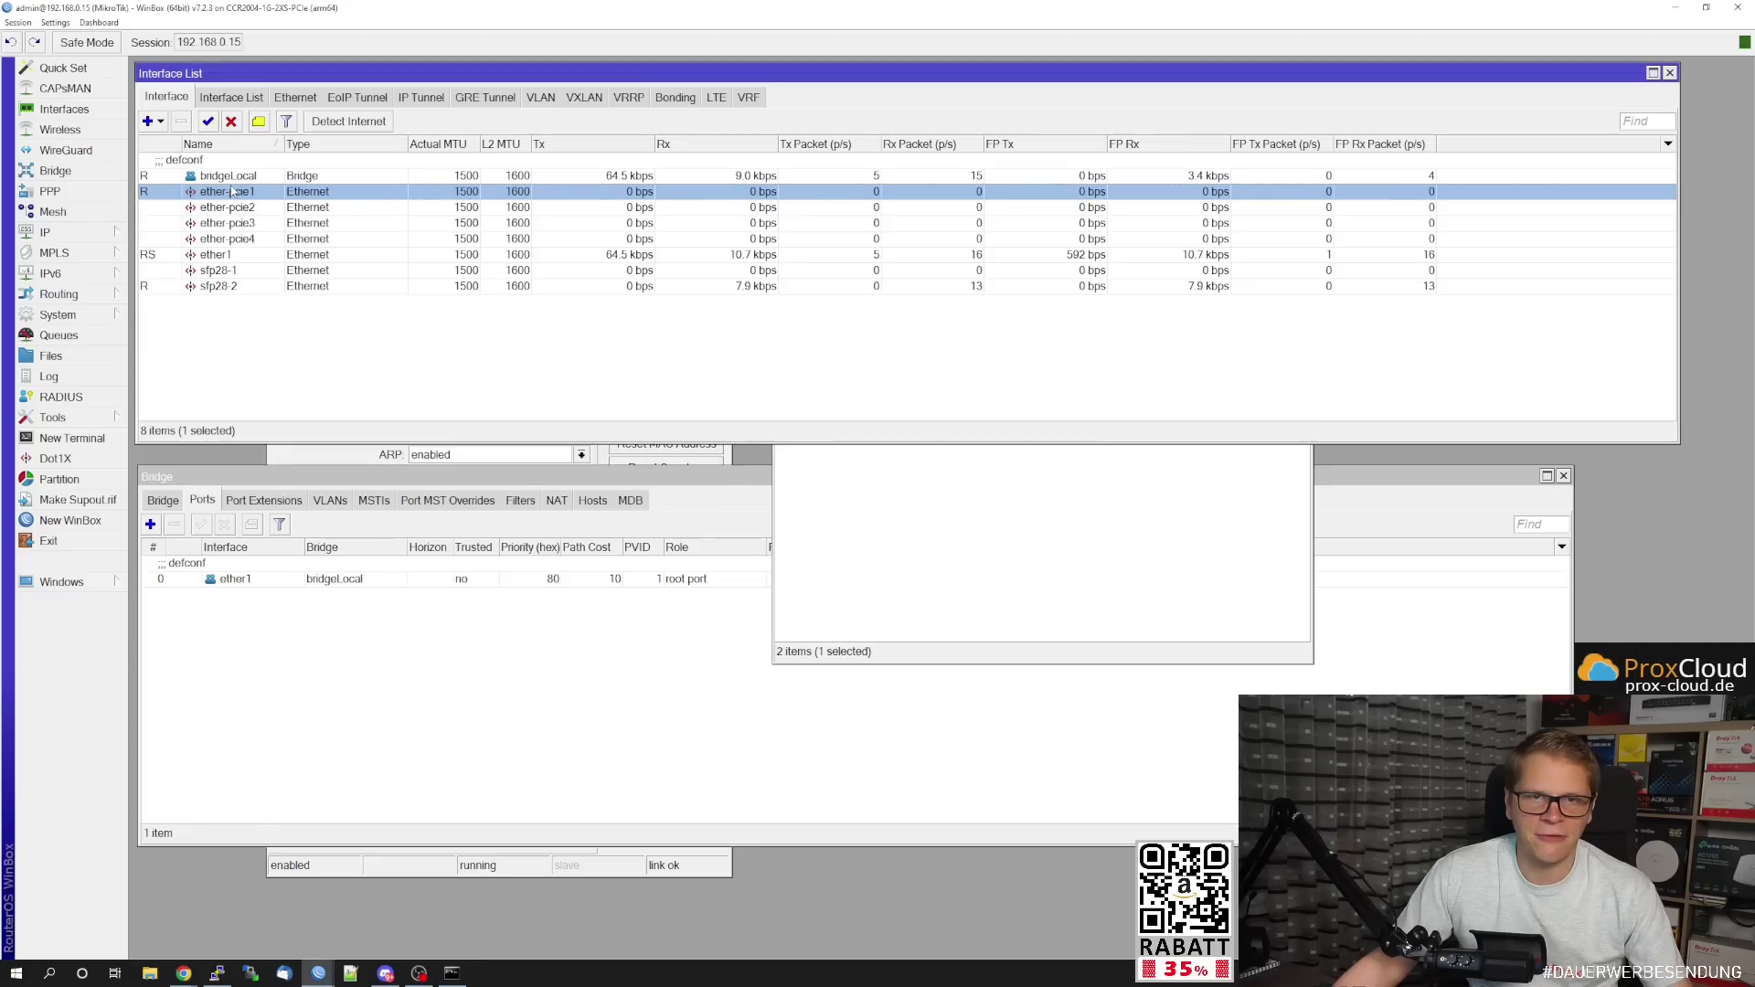
pyautogui.doubleClick(231, 191)
pyautogui.click(648, 272)
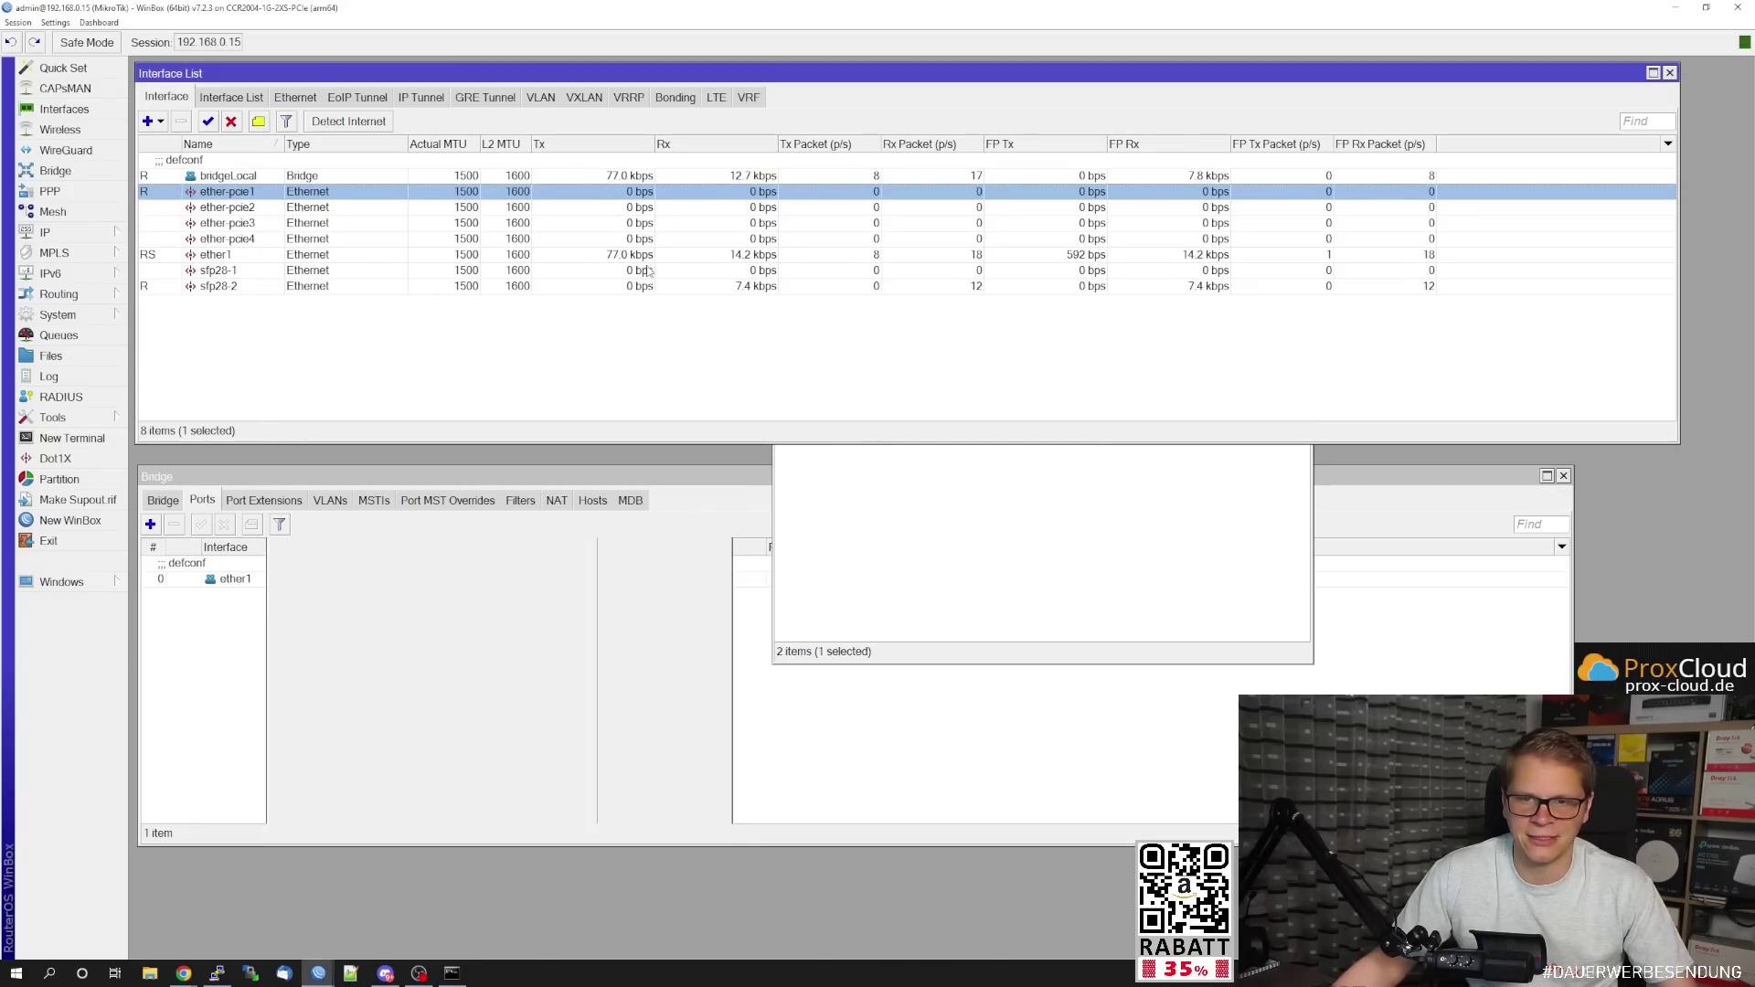
# Switch to the command prompt, stop the ping to 192.168.0.17 and ping 192.168.0.16 continuously.
pyautogui.hotkey('alt', 'Tab')
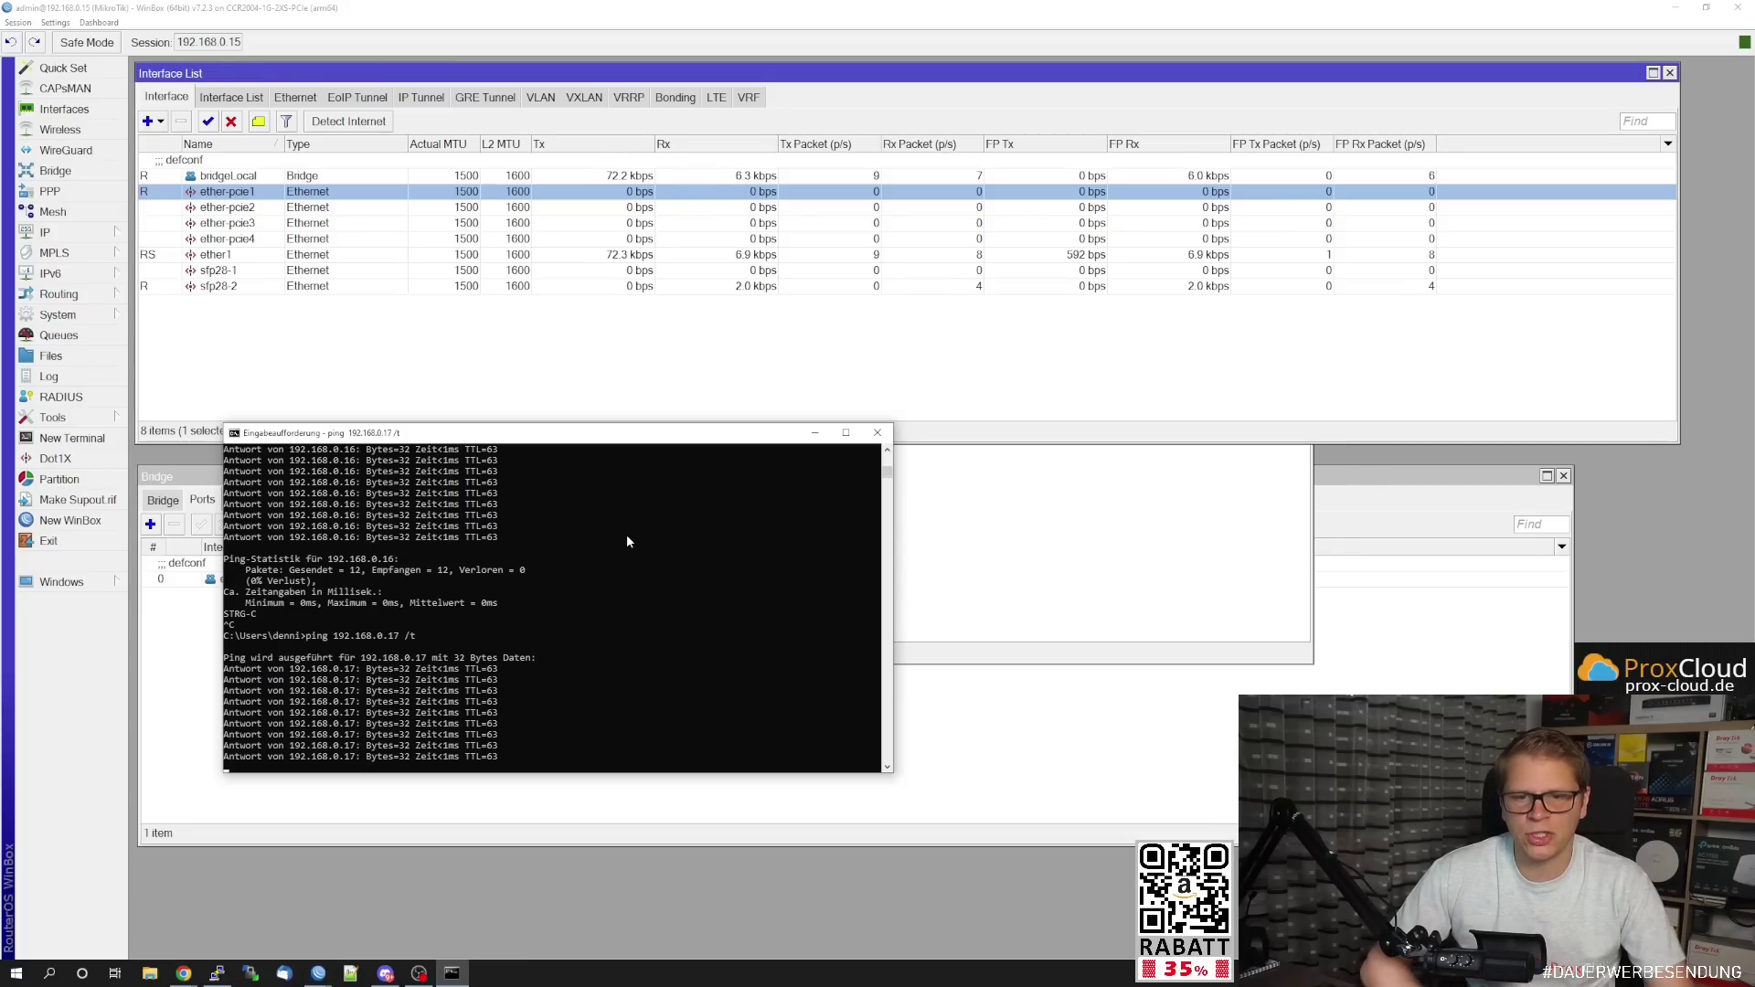
pyautogui.hotkey('ctrl', 'c')
pyautogui.press('Up')
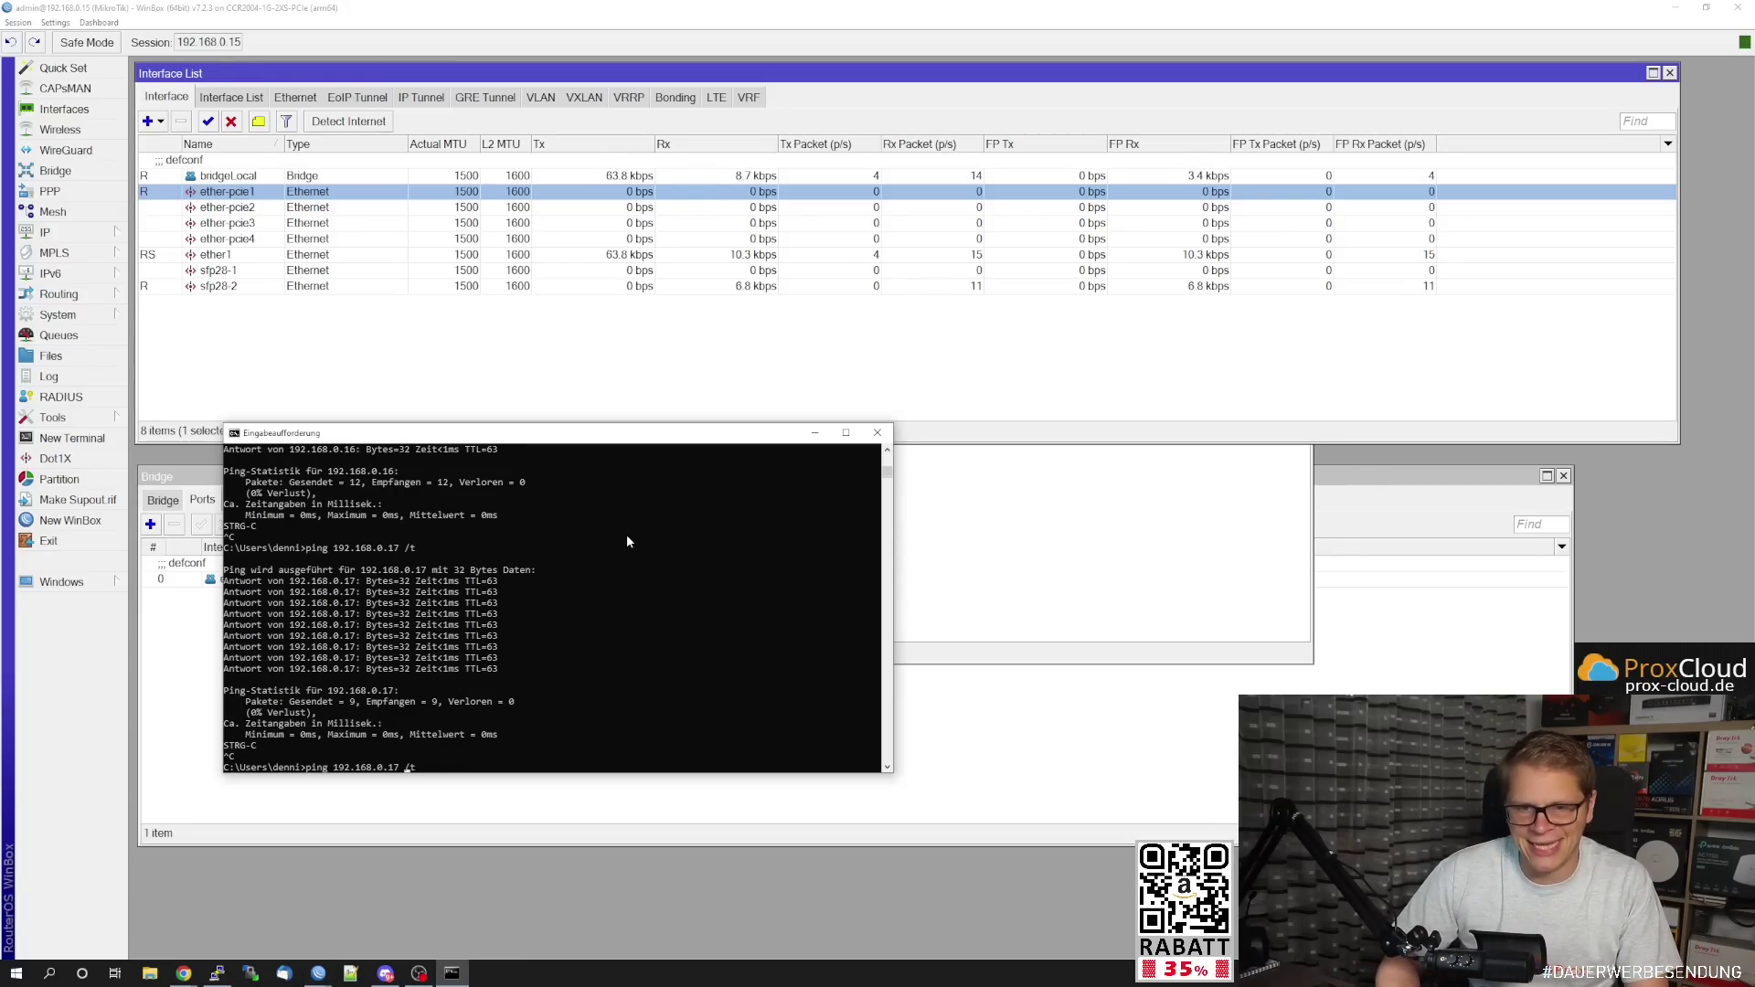
pyautogui.press('Up')
pyautogui.press('Return')
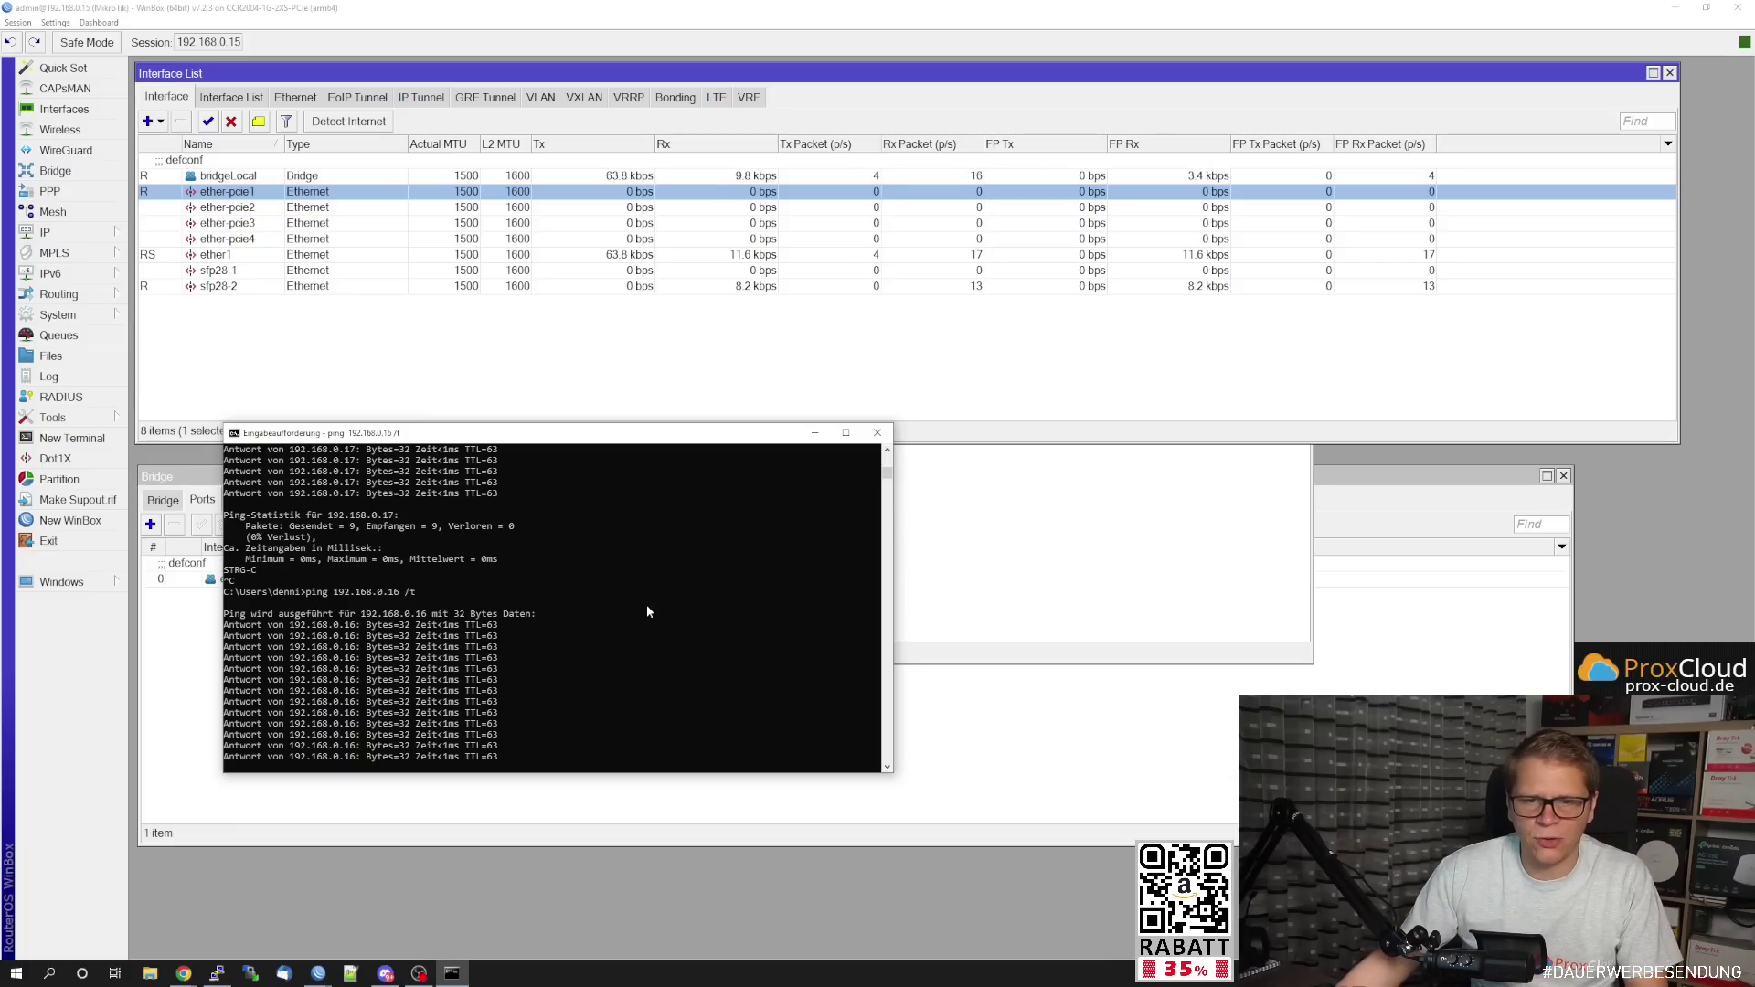
# Restart the ping to 192.168.0.16, take enp42s0 down on the server with ifdown, and check the ping output.
pyautogui.hotkey('ctrl', 'c')
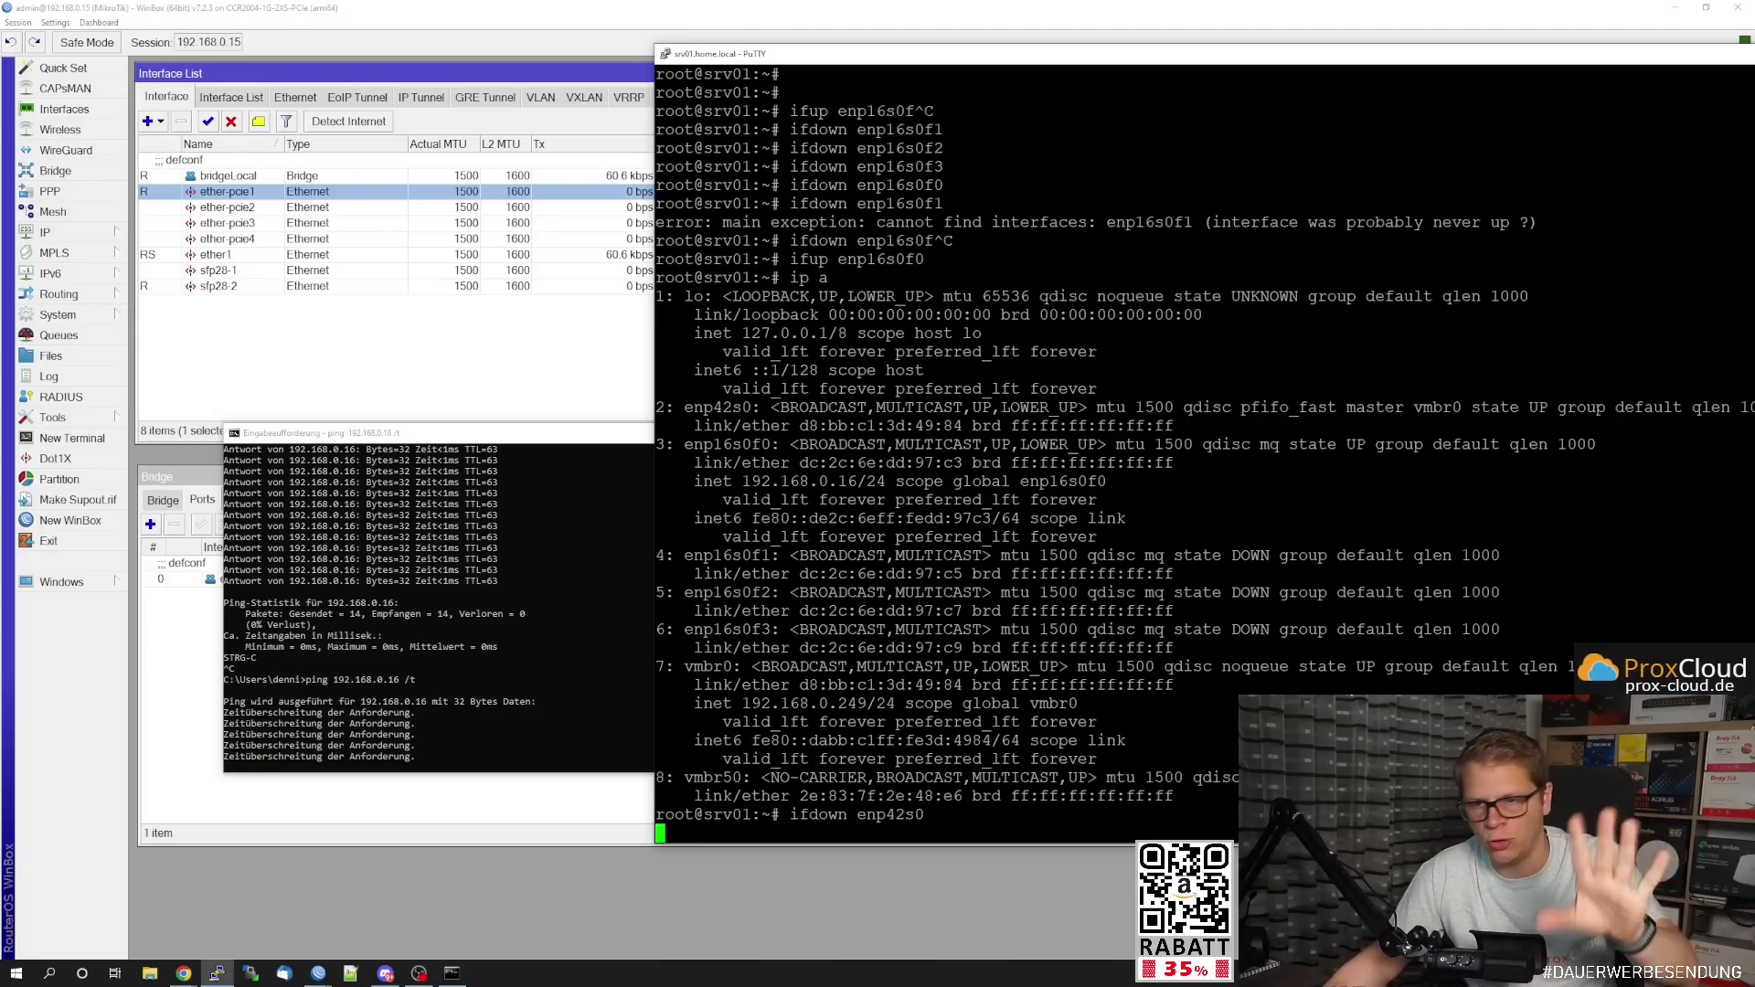
pyautogui.click(423, 698)
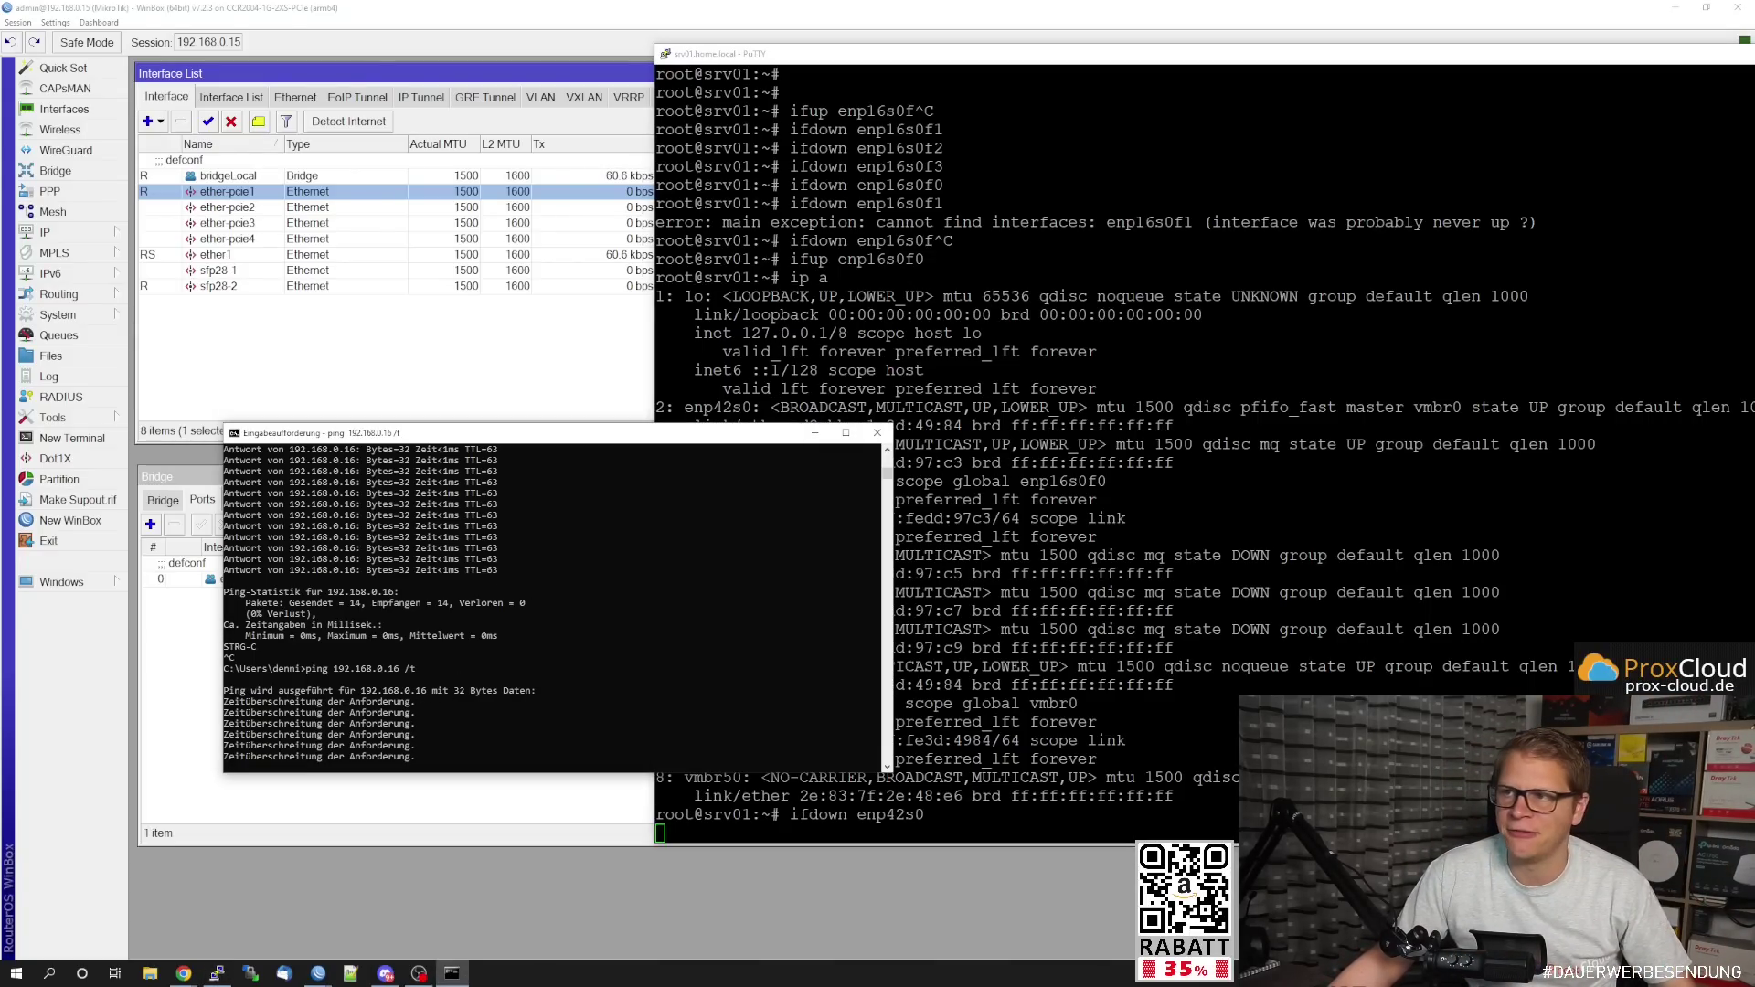
pyautogui.click(451, 972)
pyautogui.click(452, 973)
# Switch to WinBox and review the address list and the passthrough setting of ether-pcie1 without changing anything.
pyautogui.click(1045, 512)
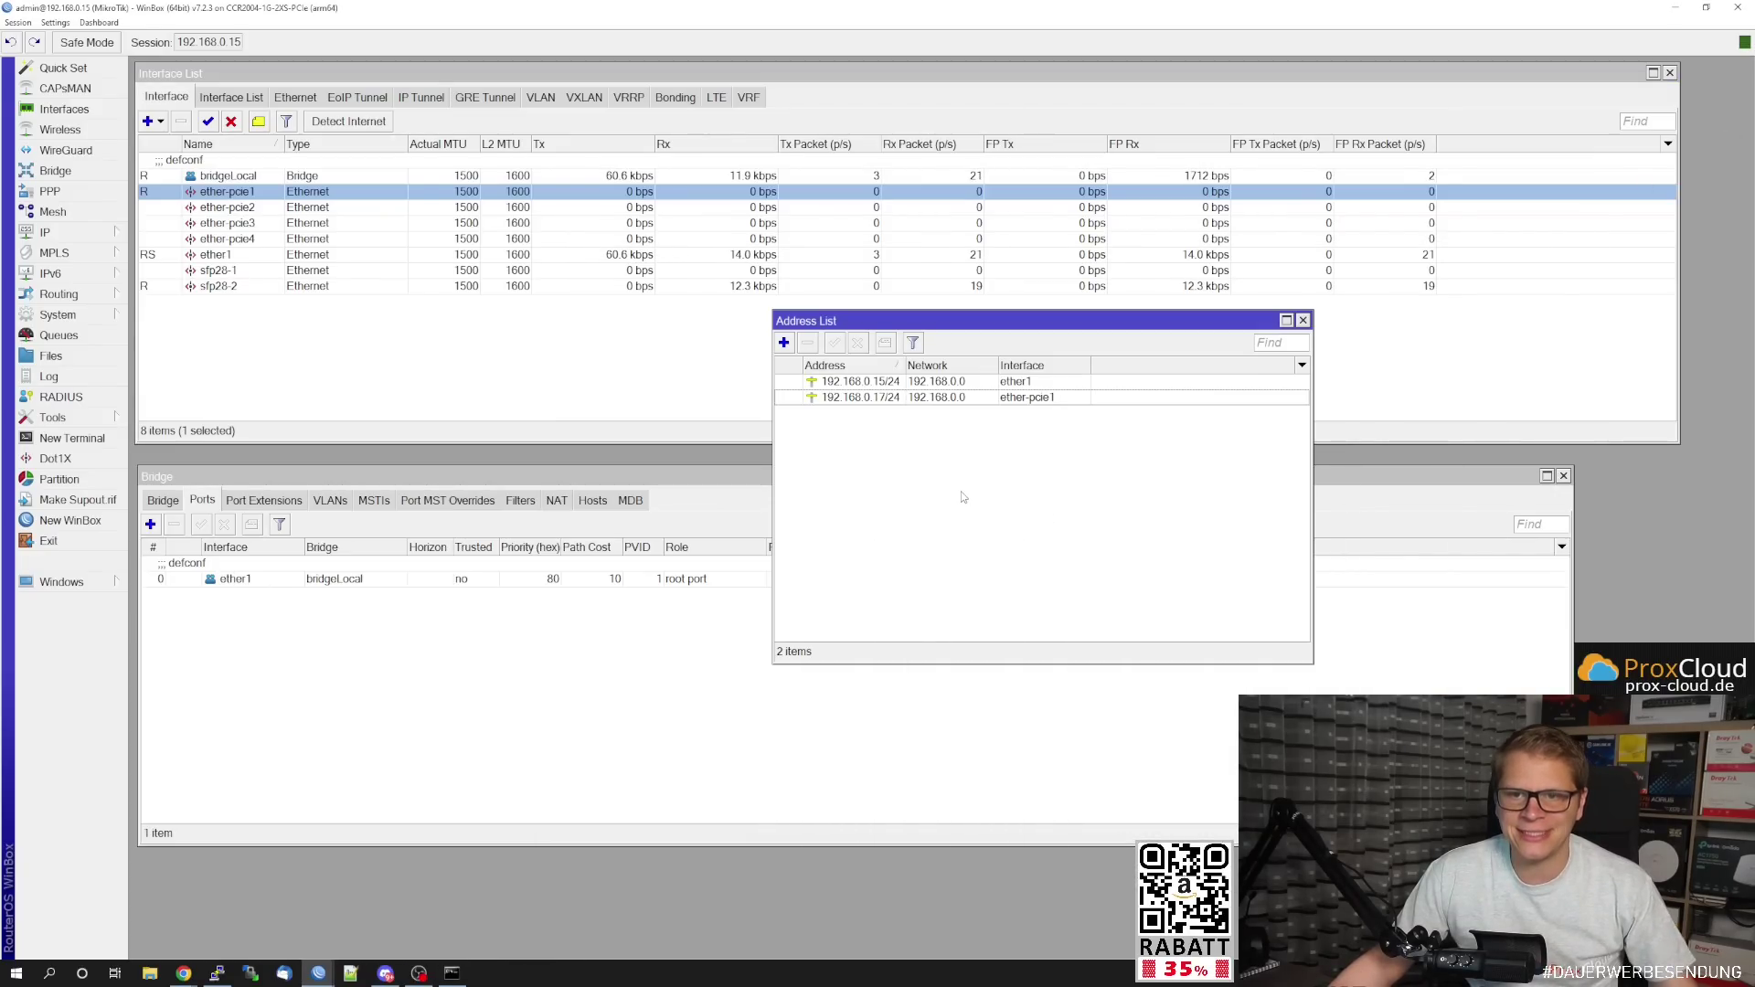
pyautogui.doubleClick(243, 193)
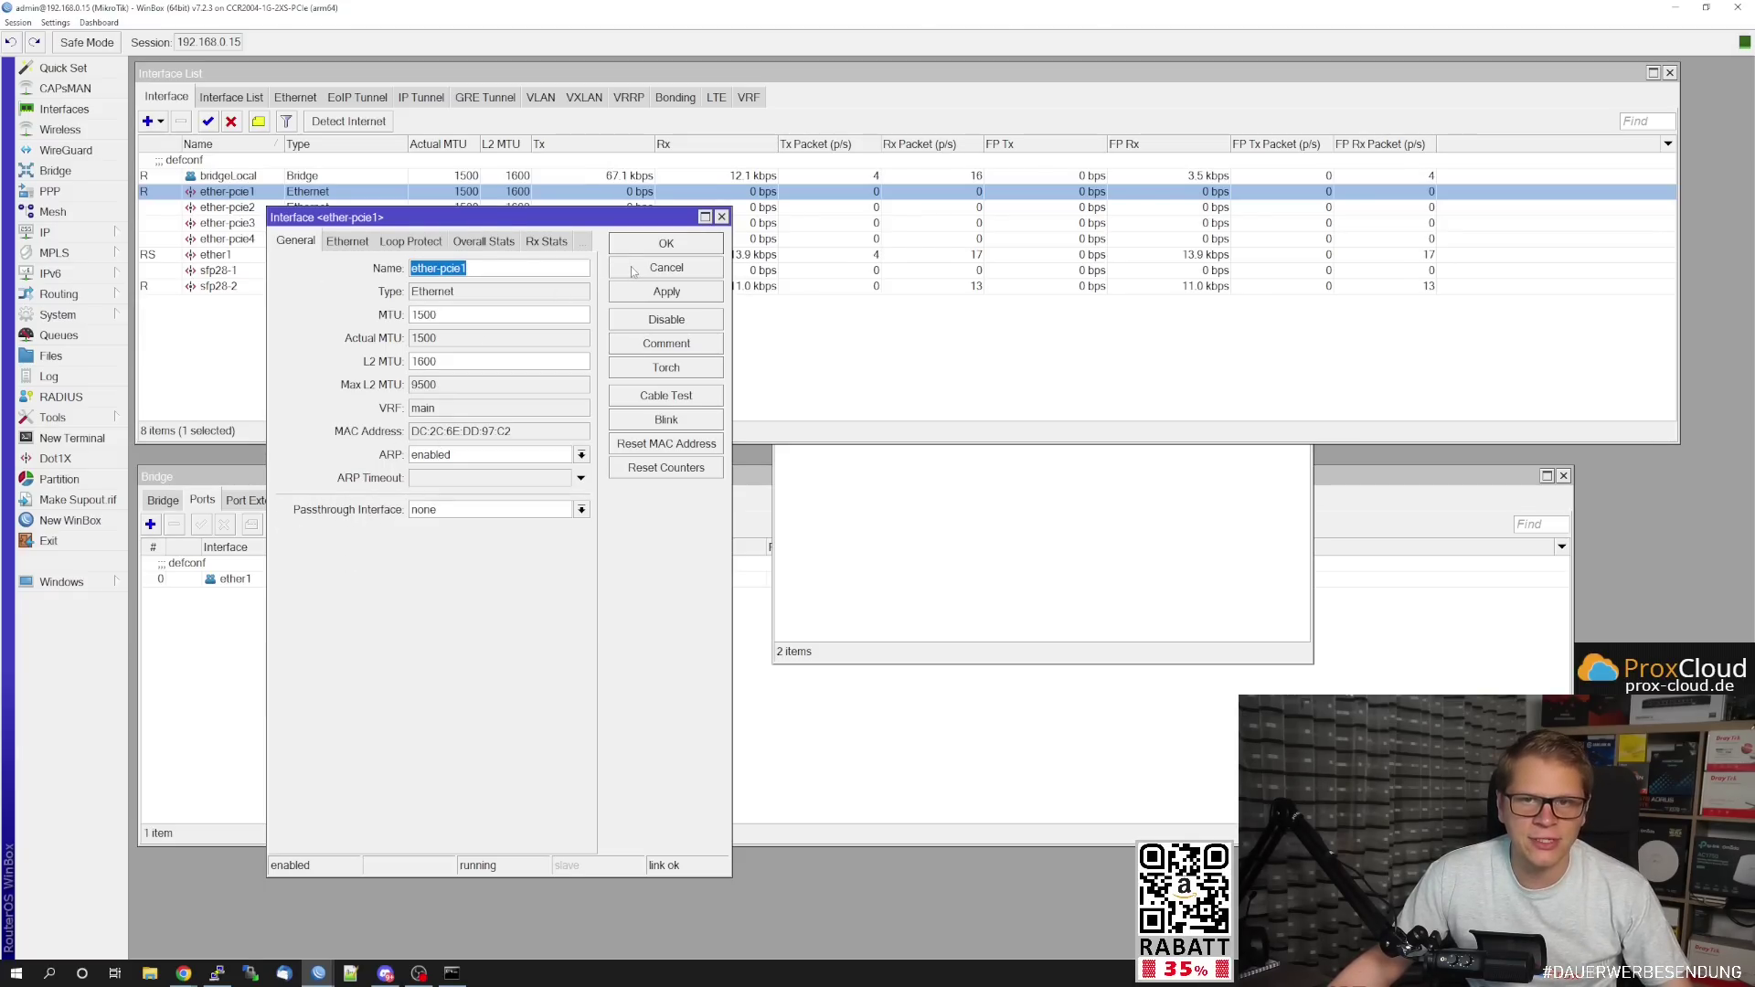
pyautogui.click(667, 268)
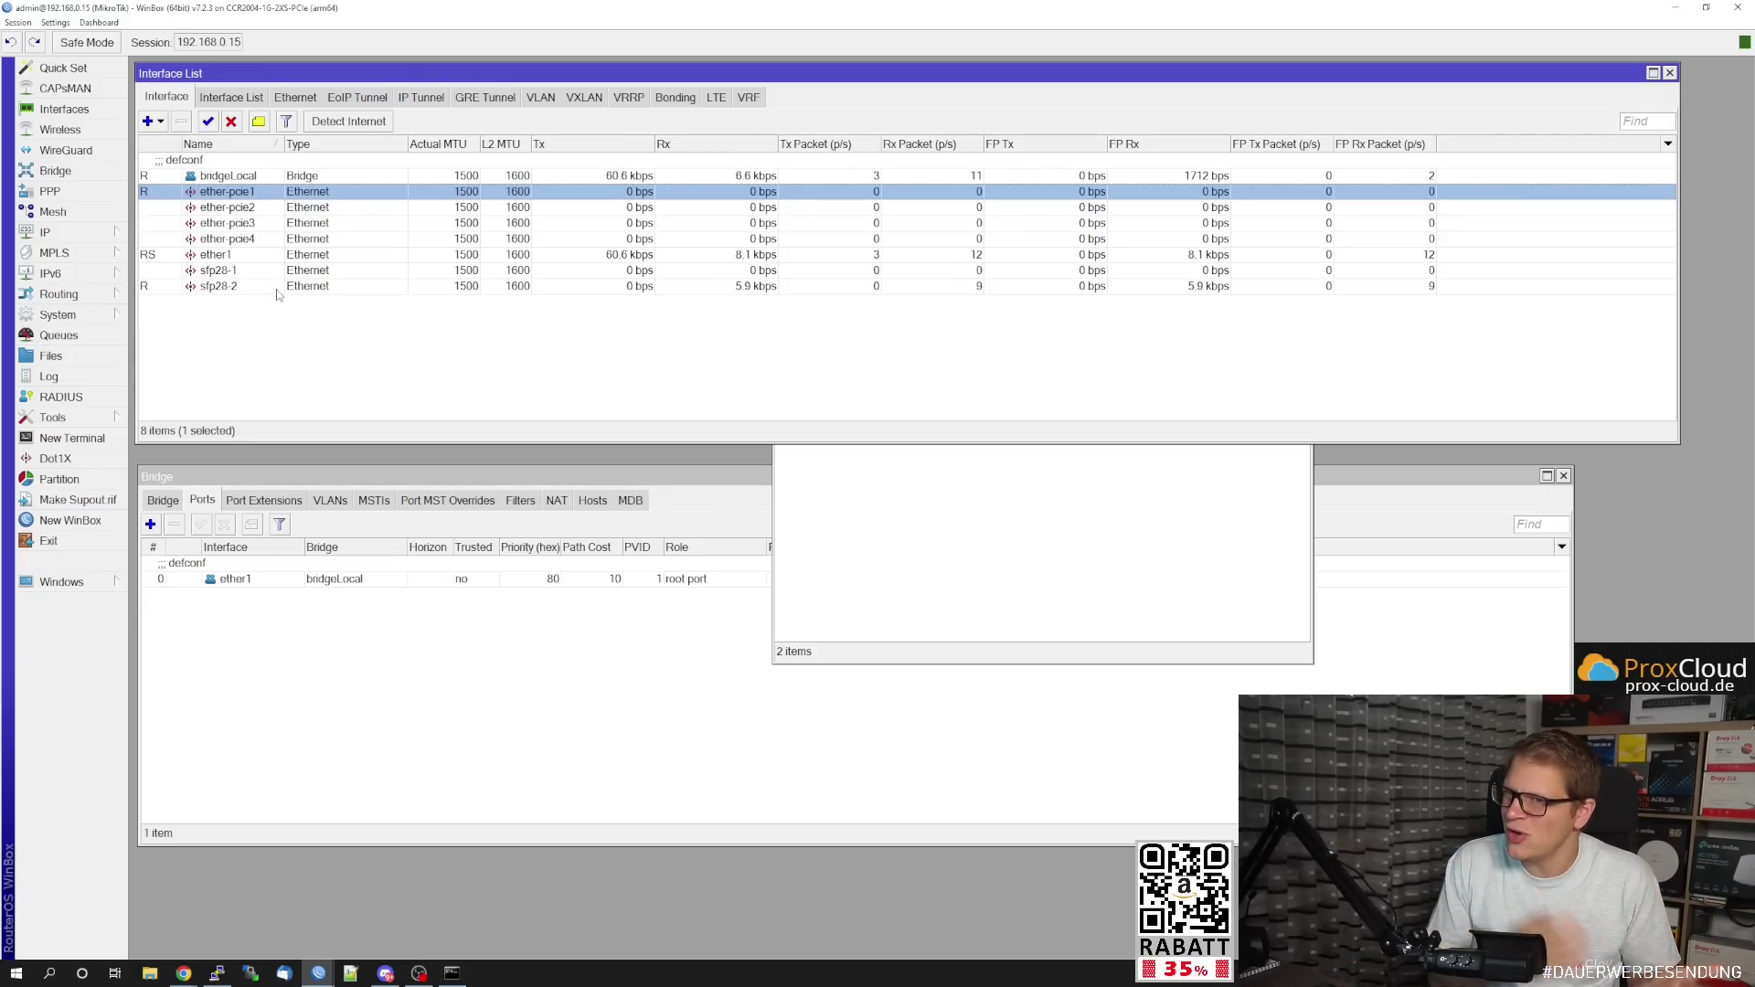
pyautogui.click(924, 497)
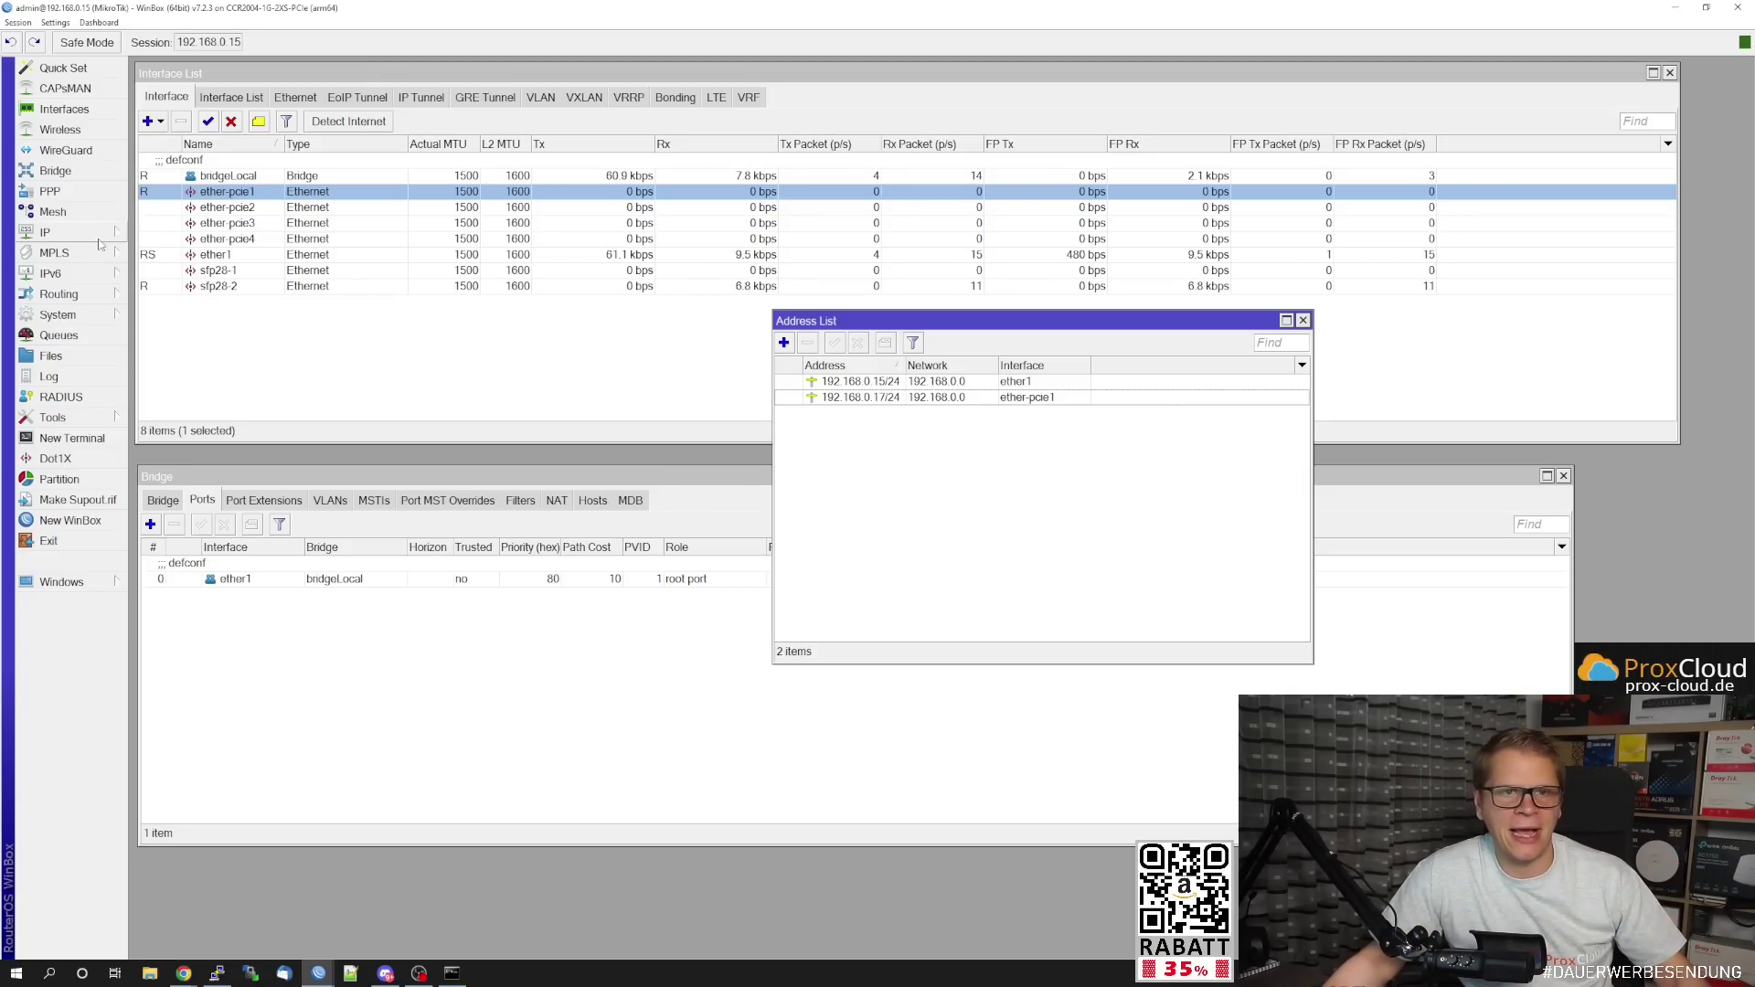
# Look at the VRRP interface list in WinBox and return to the list of all interfaces.
pyautogui.click(51, 232)
pyautogui.click(436, 353)
pyautogui.click(628, 97)
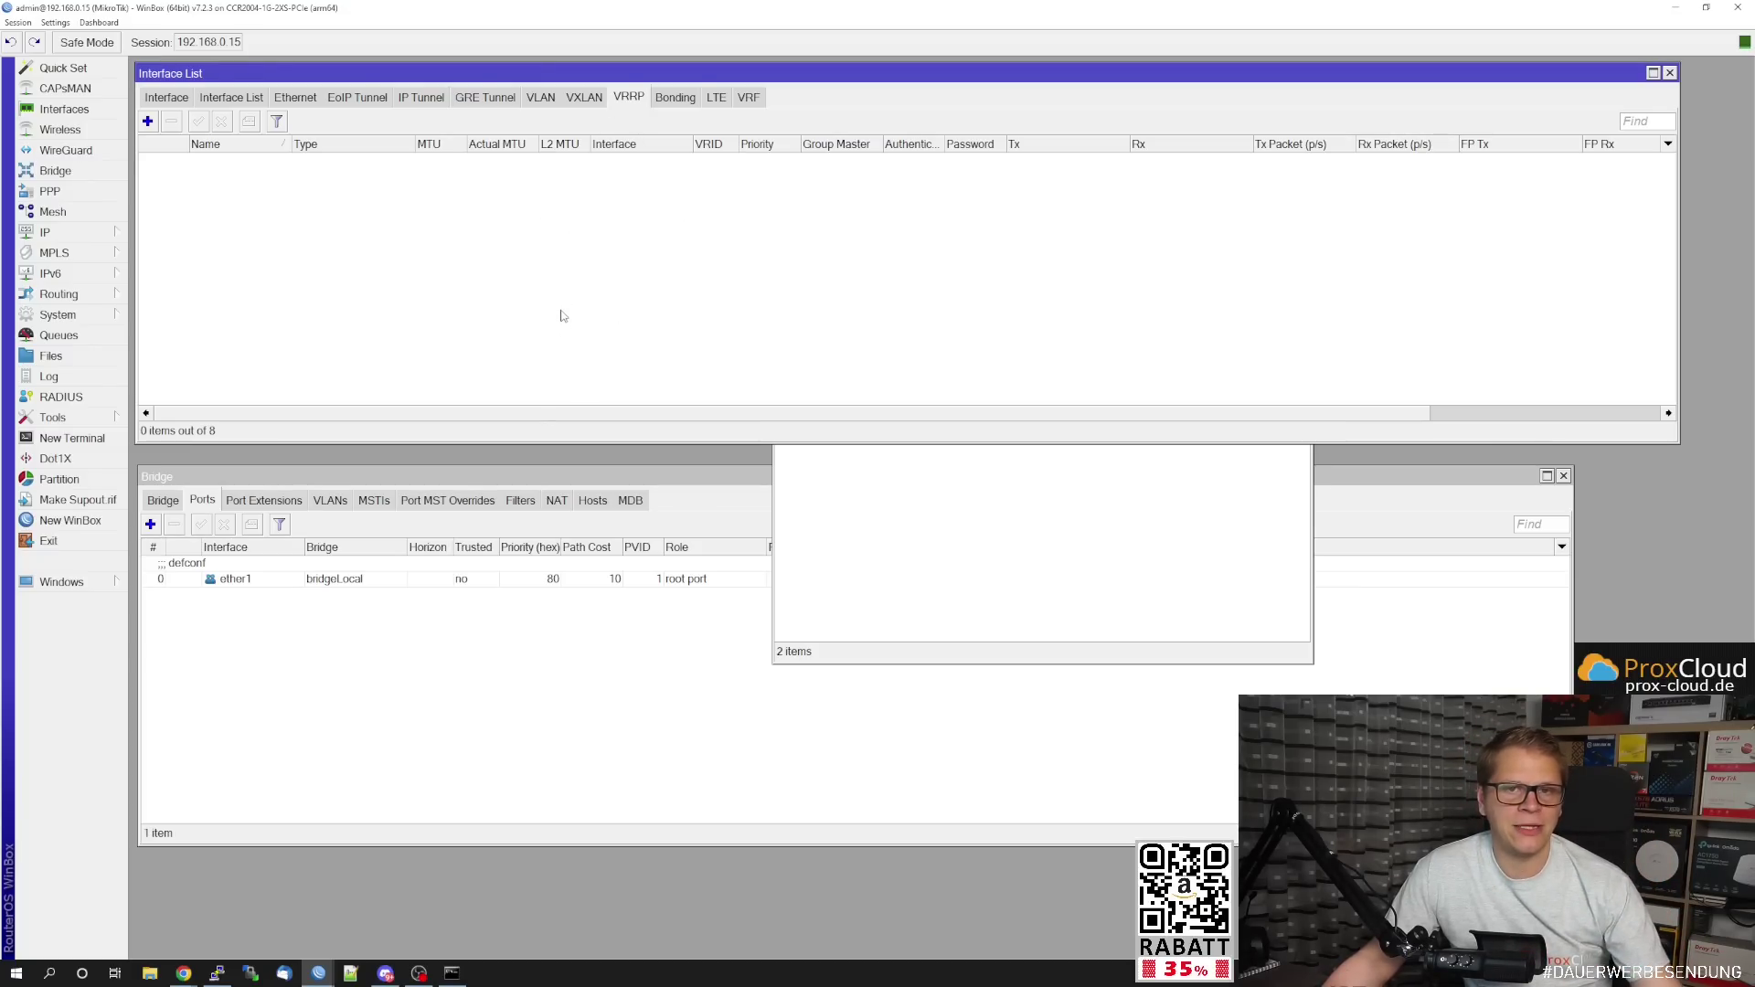
pyautogui.click(170, 98)
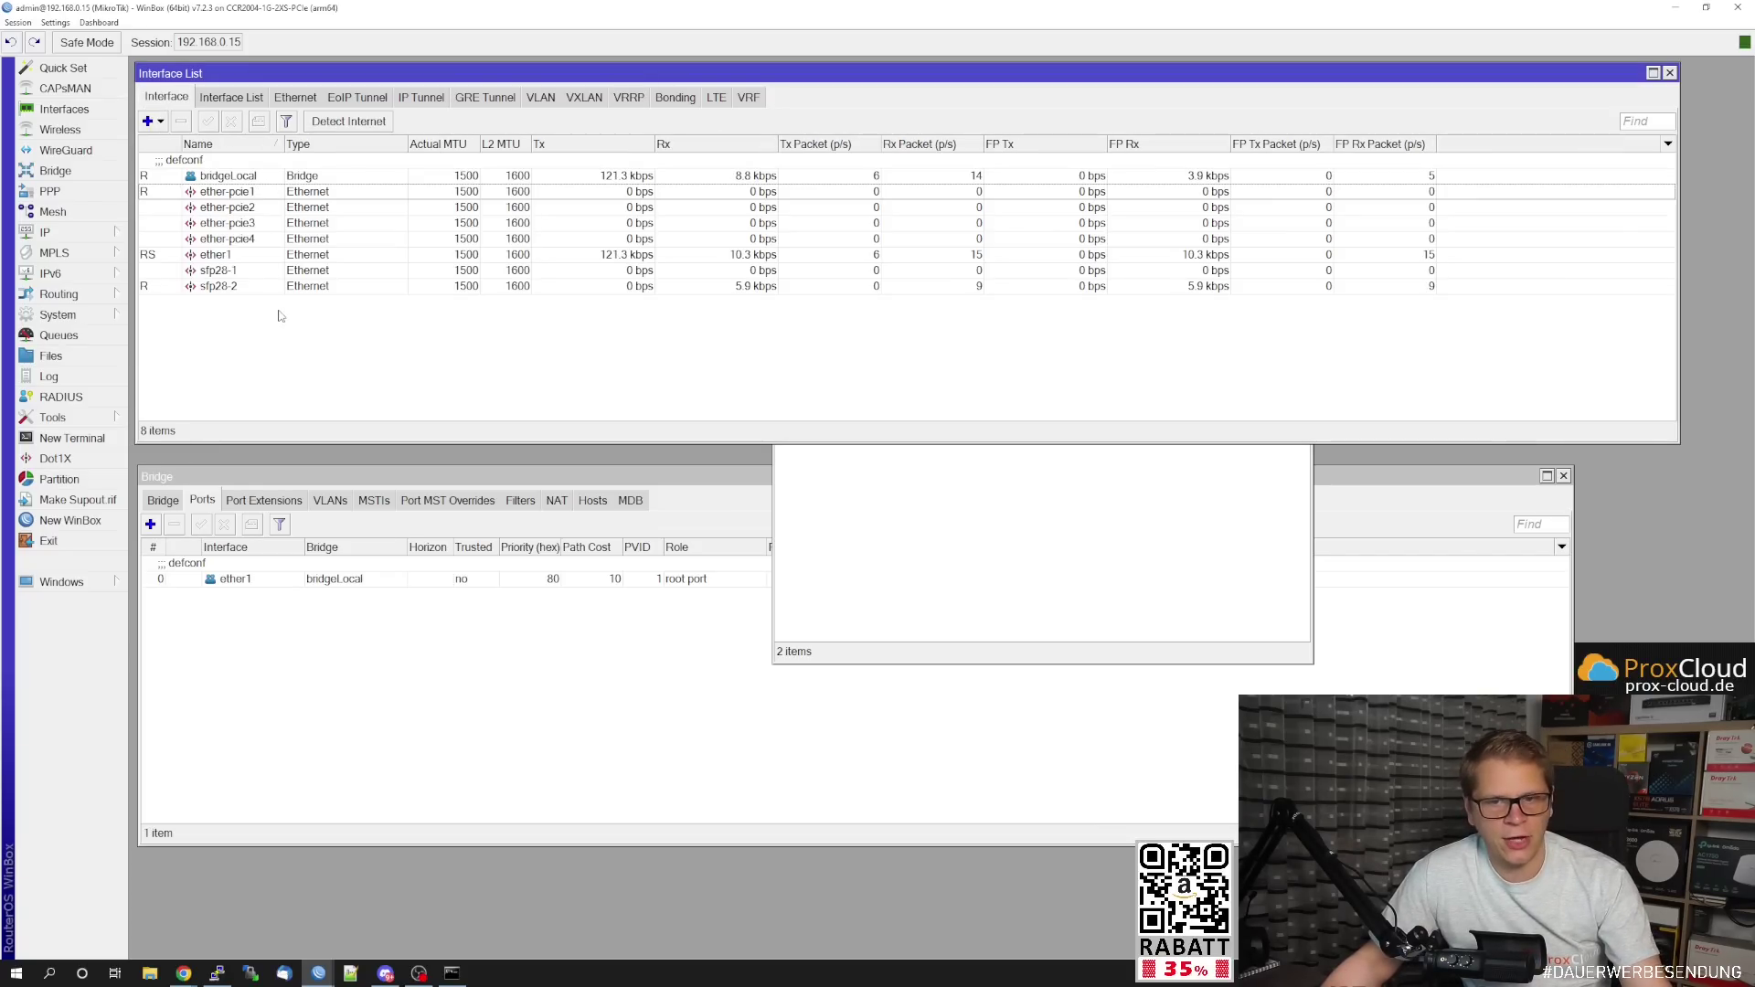
# Find the lspci output in the PuTTY session, highlight the four Qualcomm Atheros AR8151 Ethernet controllers, and return to WinBox.
pyautogui.click(216, 972)
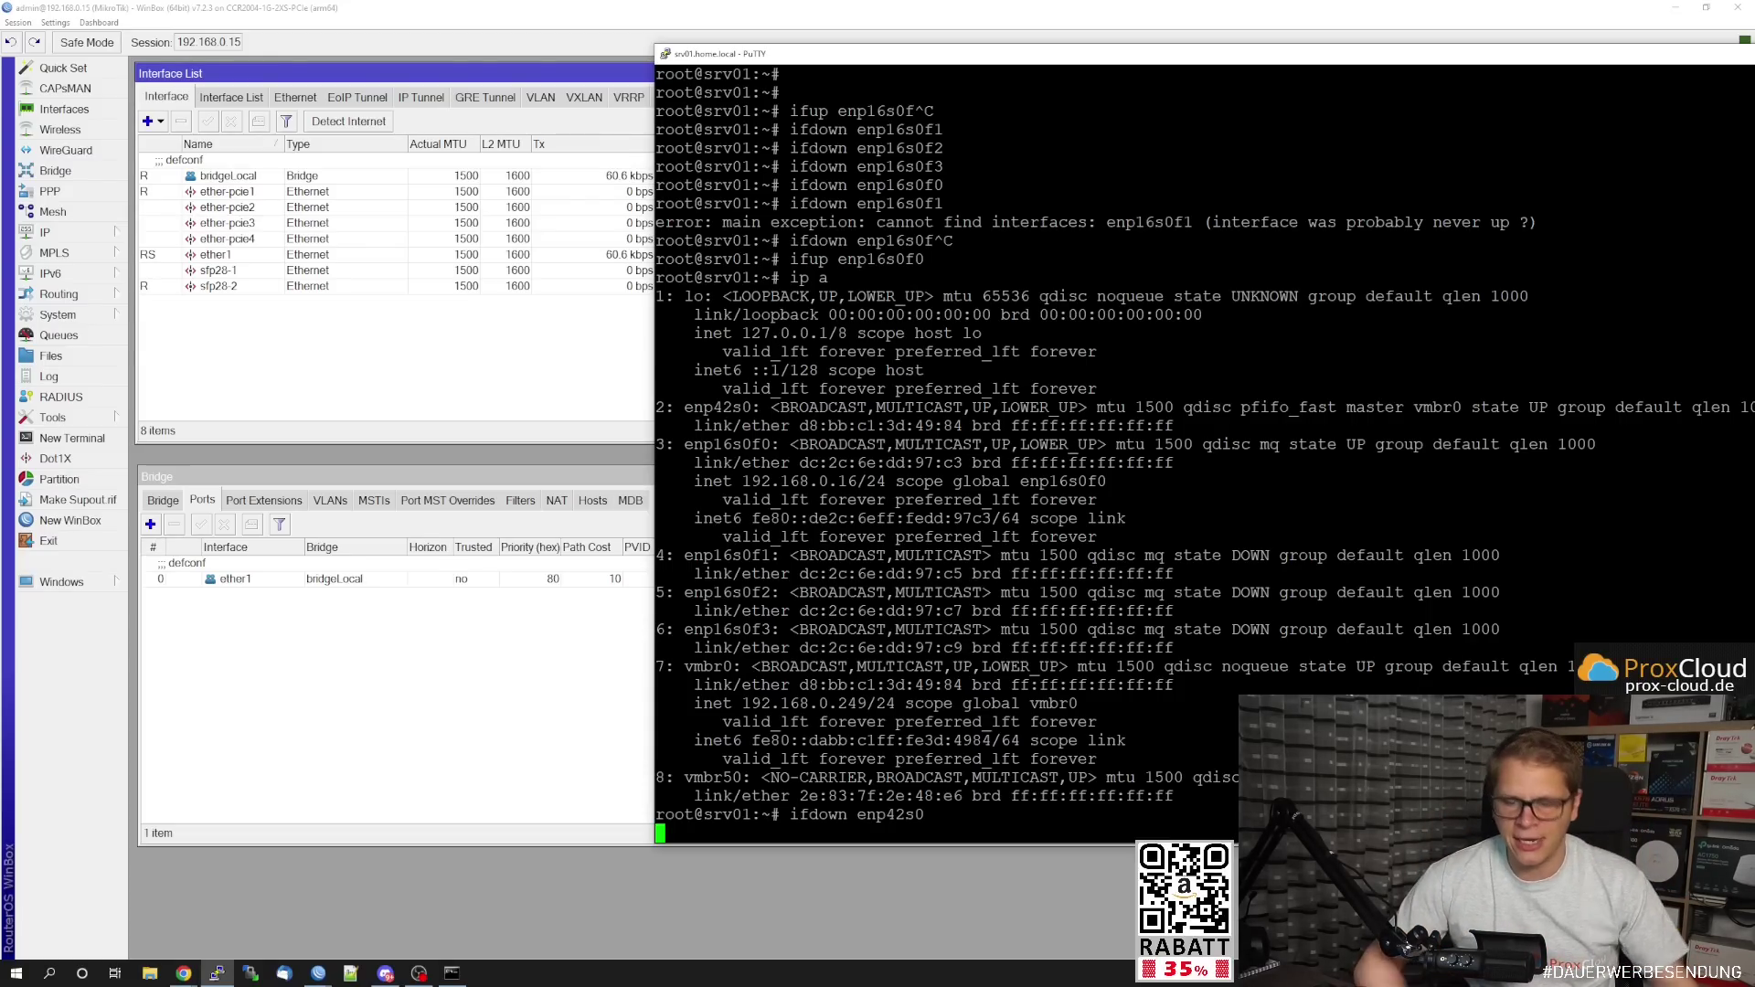
pyautogui.scroll(10, 1204, 448)
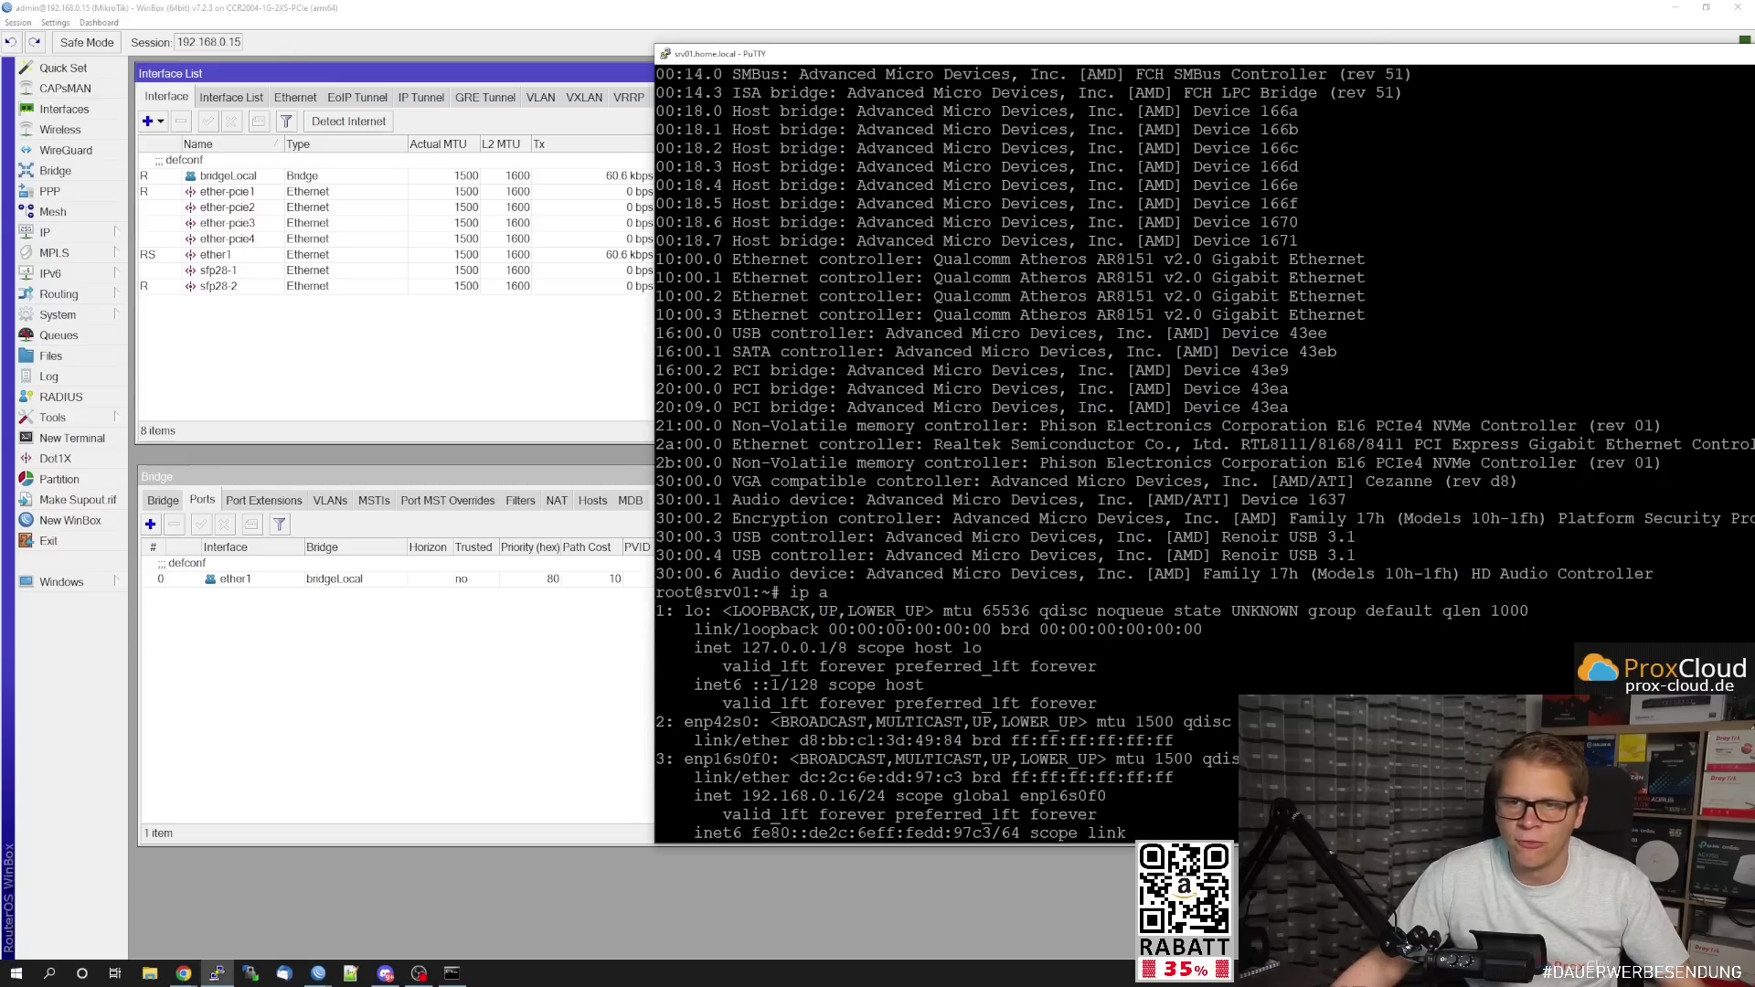
pyautogui.scroll(7, 1204, 448)
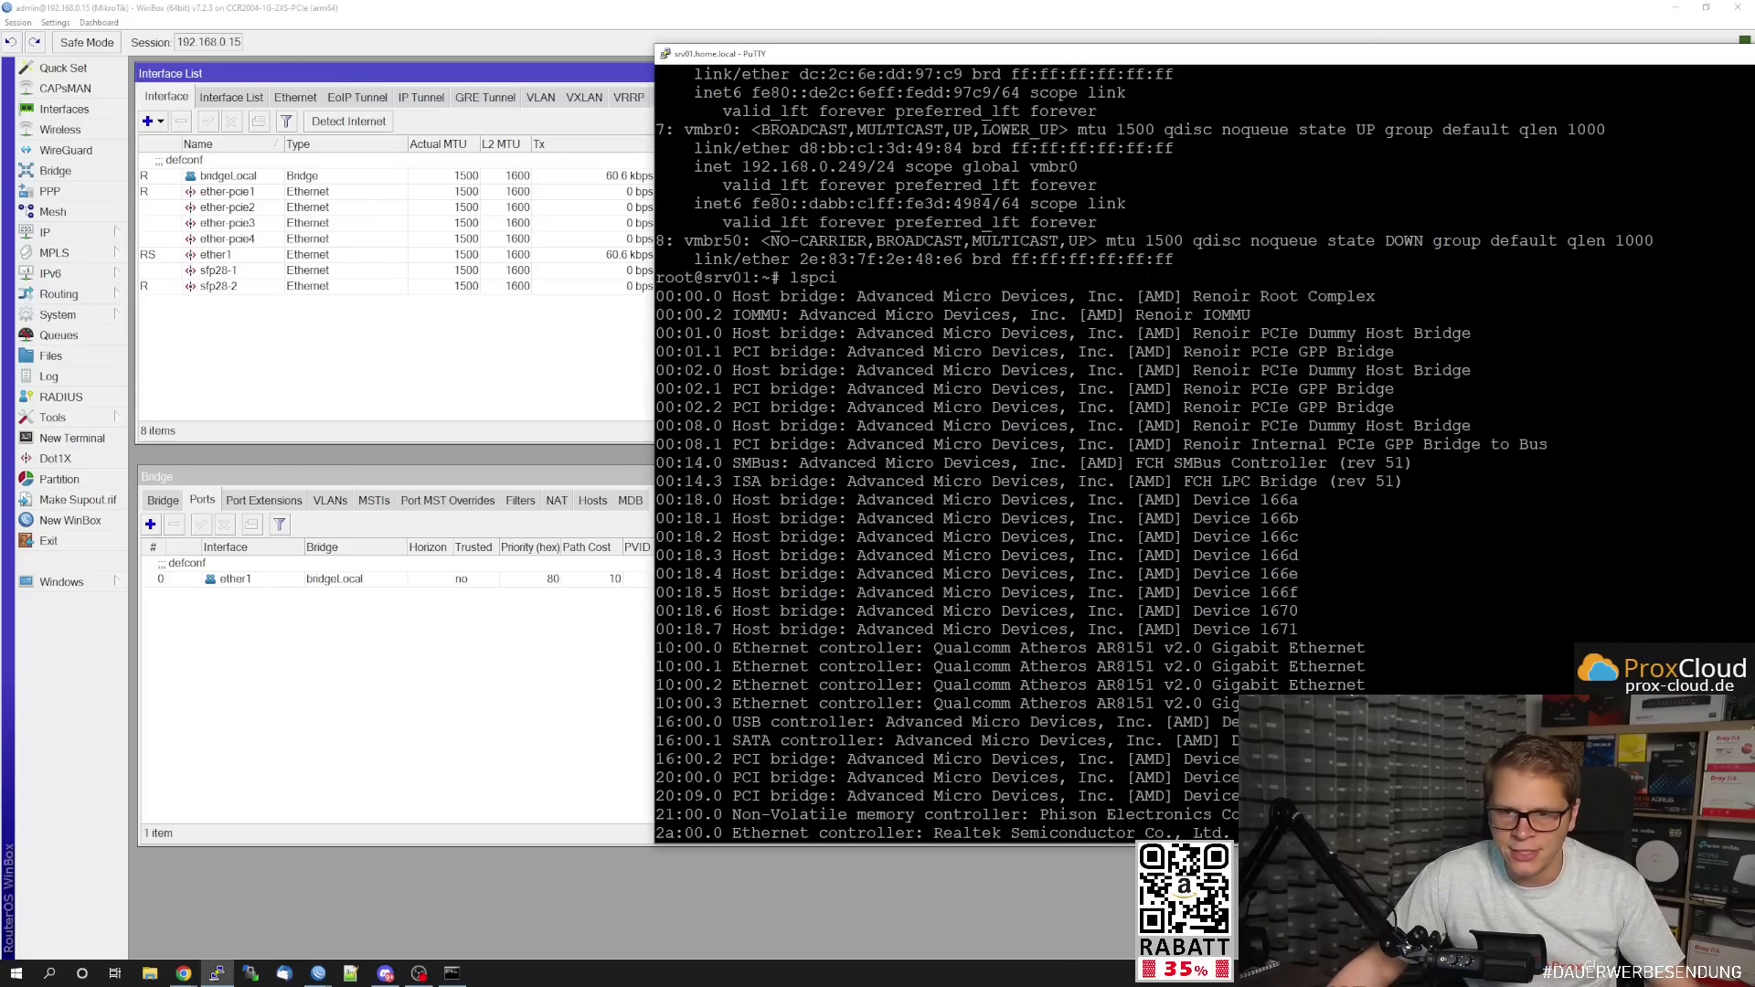
pyautogui.moveTo(657, 647); pyautogui.dragTo(1325, 696)
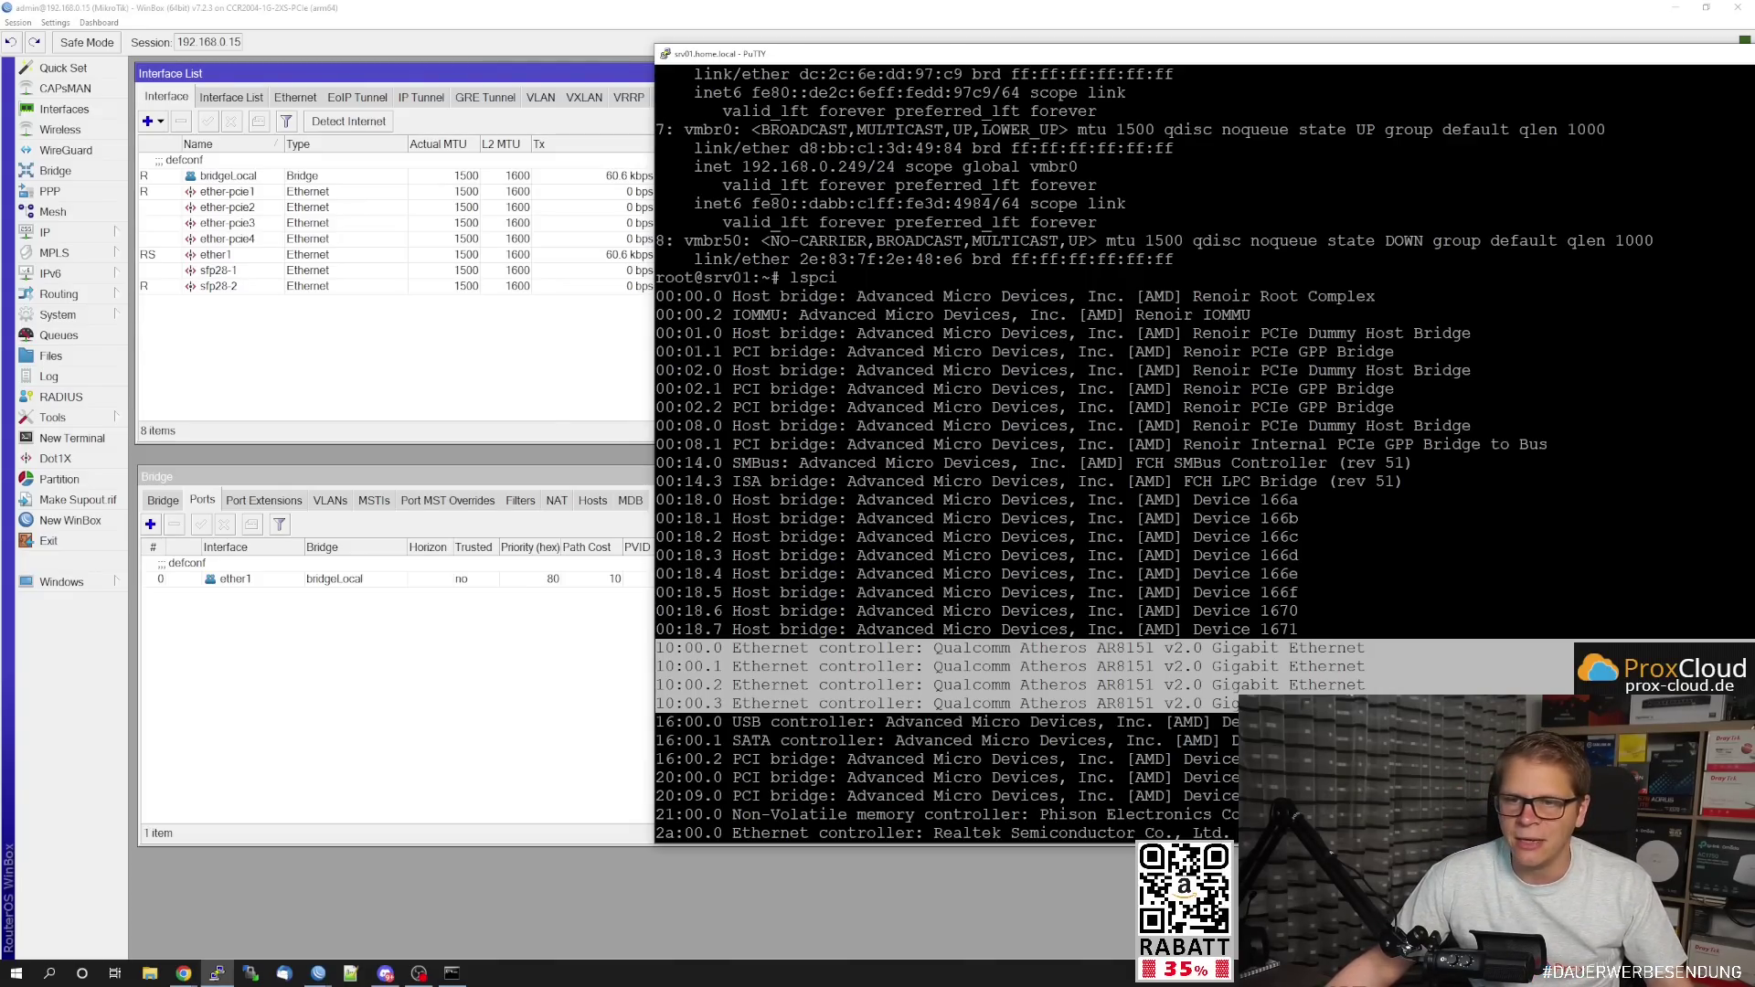
pyautogui.click(497, 376)
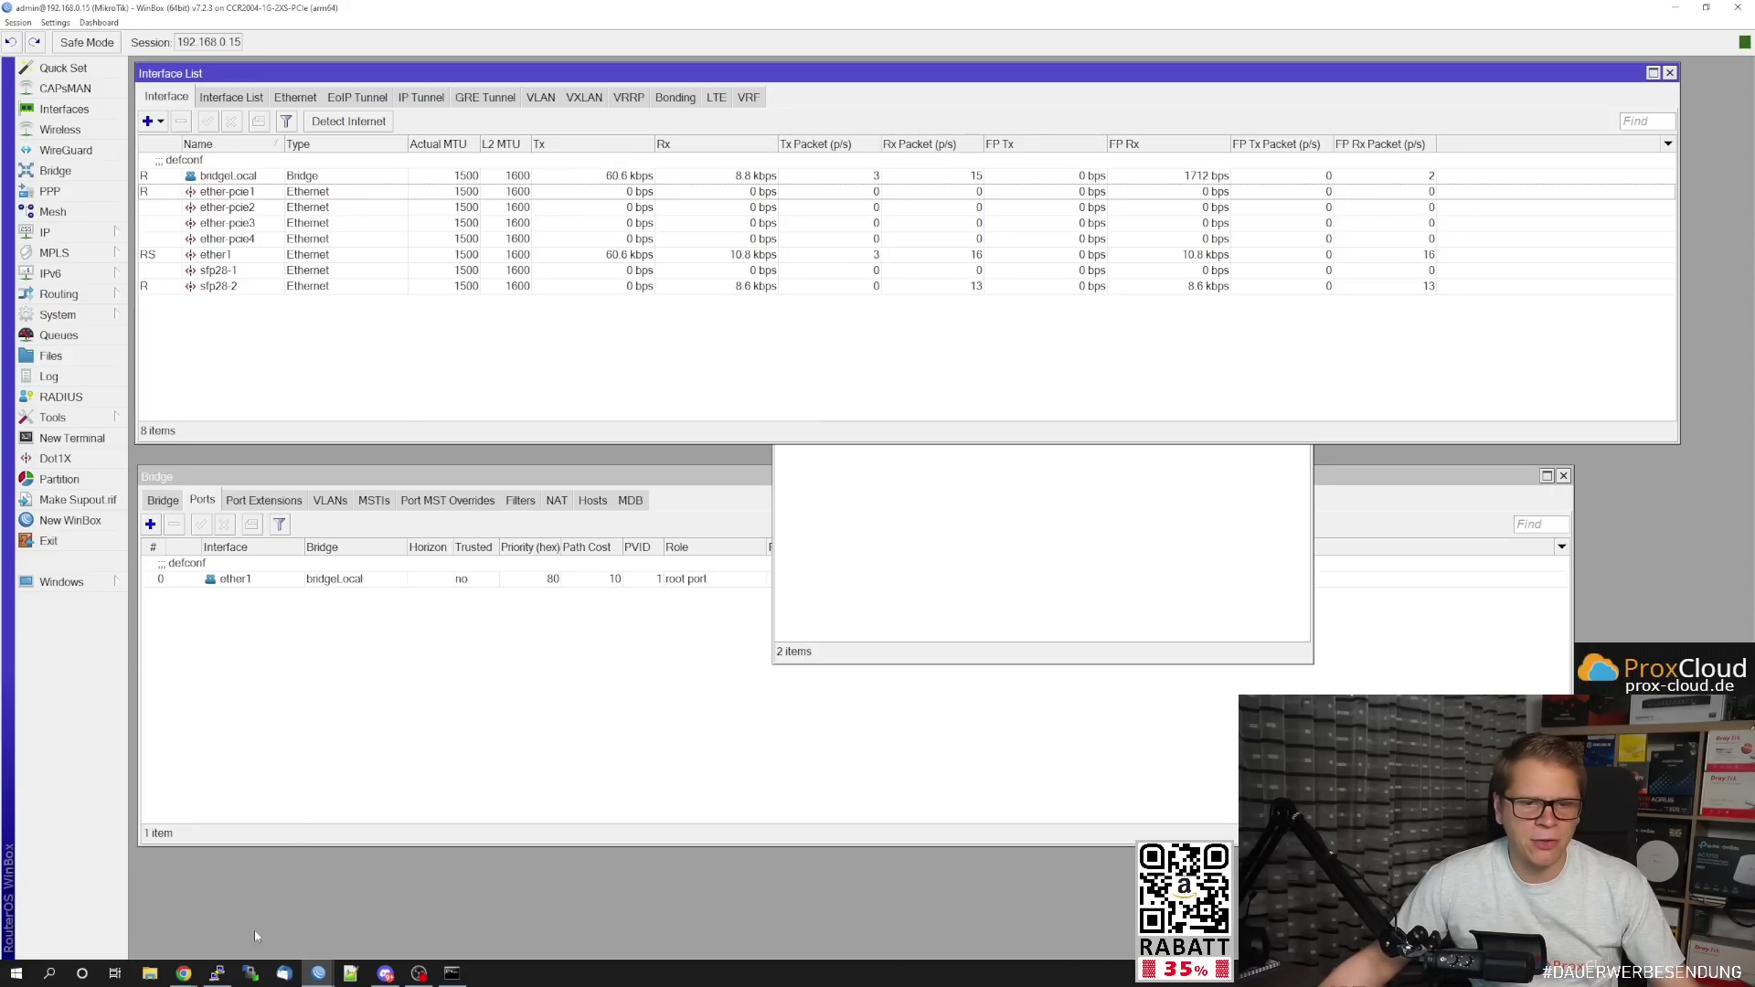
# Switch to Chrome to view the CCR2004 PCIe interface diagram and the Synology DS1621+ hardware overview.
pyautogui.click(217, 973)
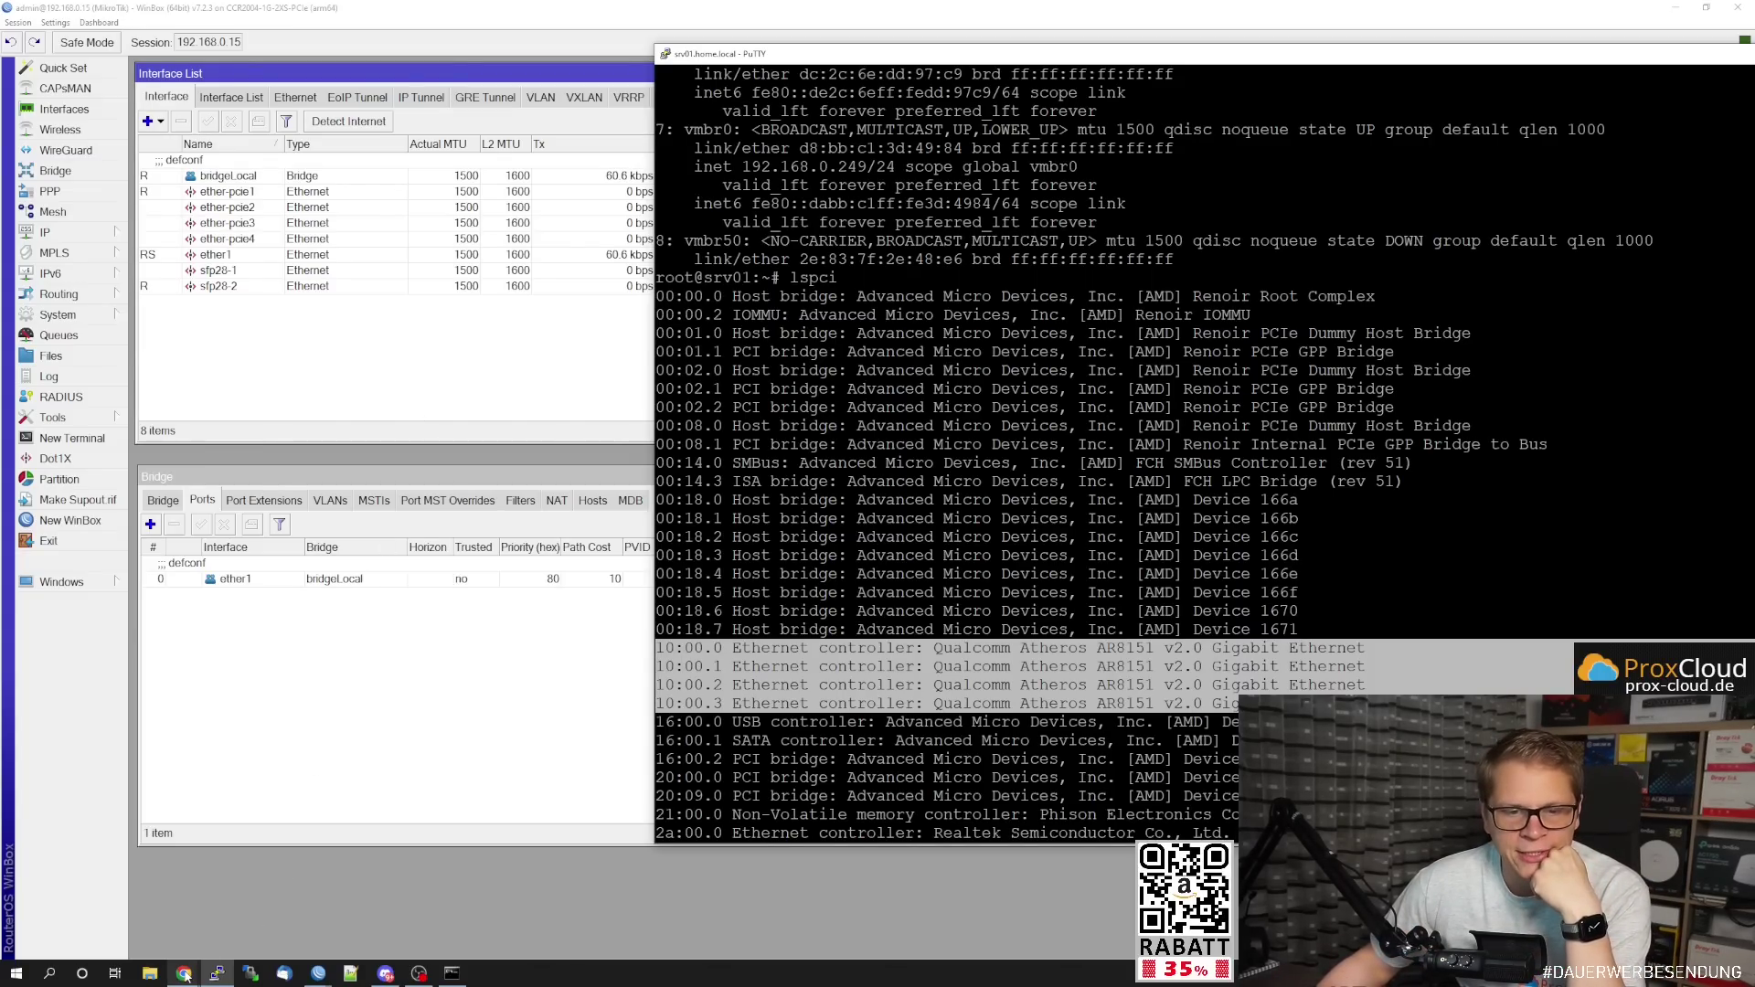
pyautogui.moveTo(184, 973)
pyautogui.click(152, 942)
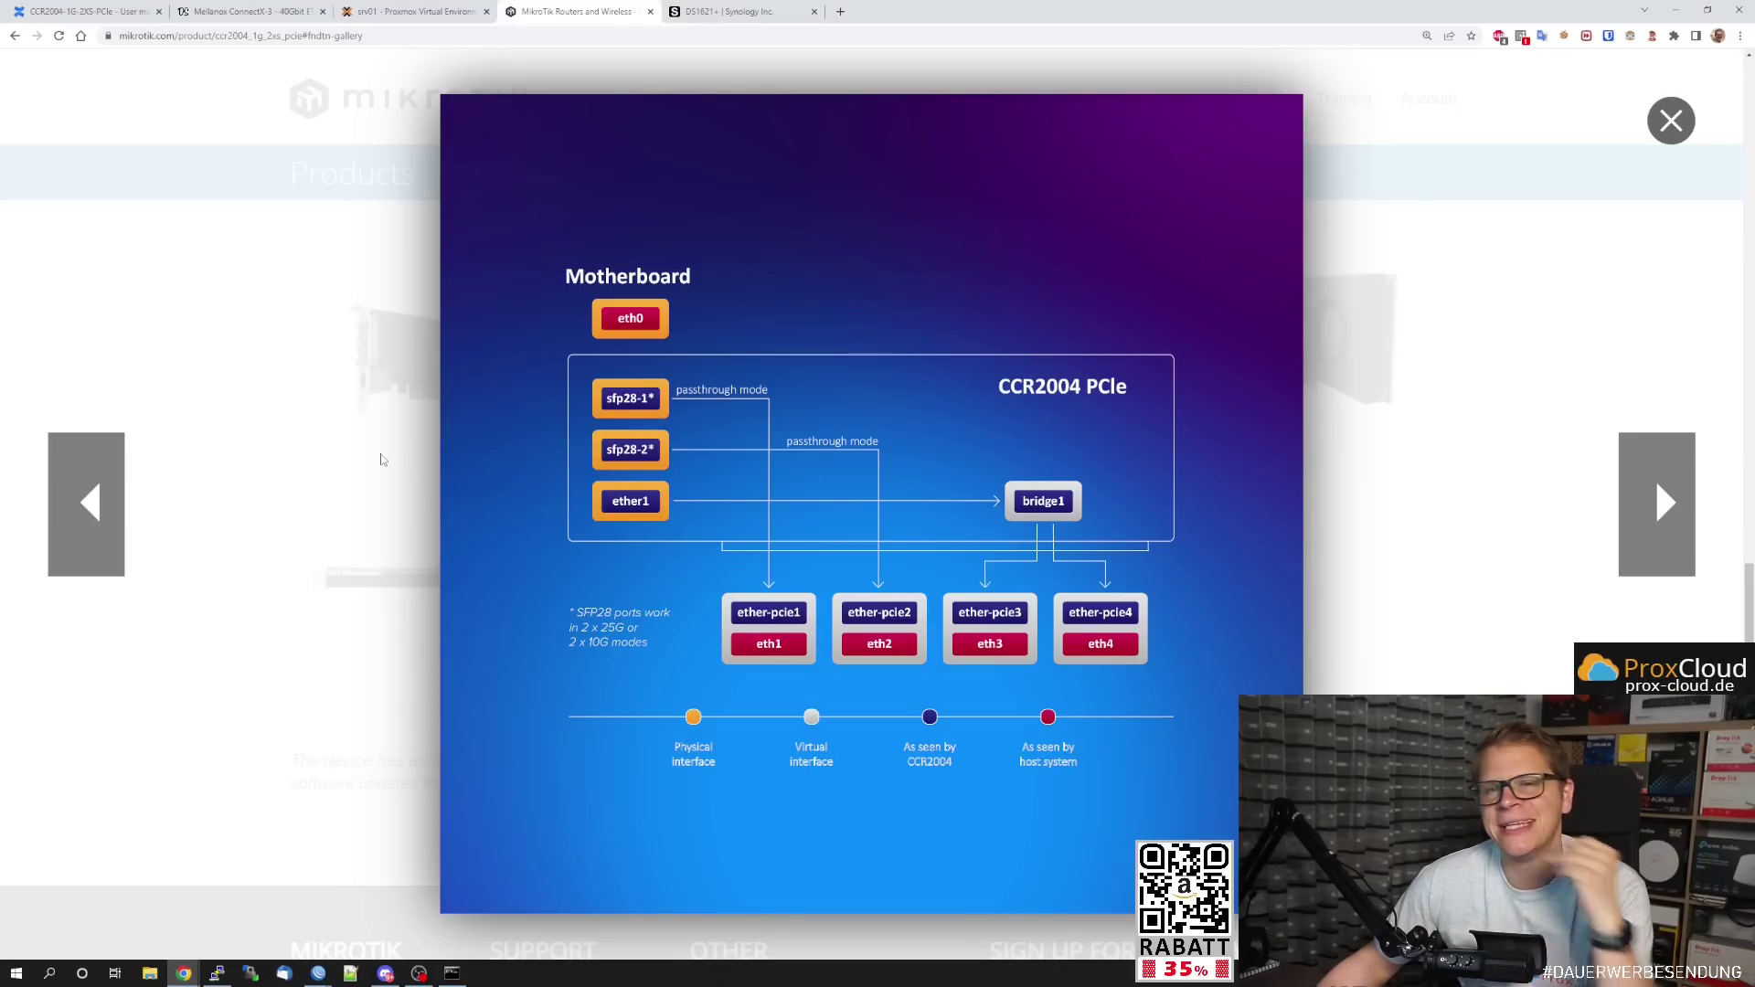
pyautogui.click(718, 12)
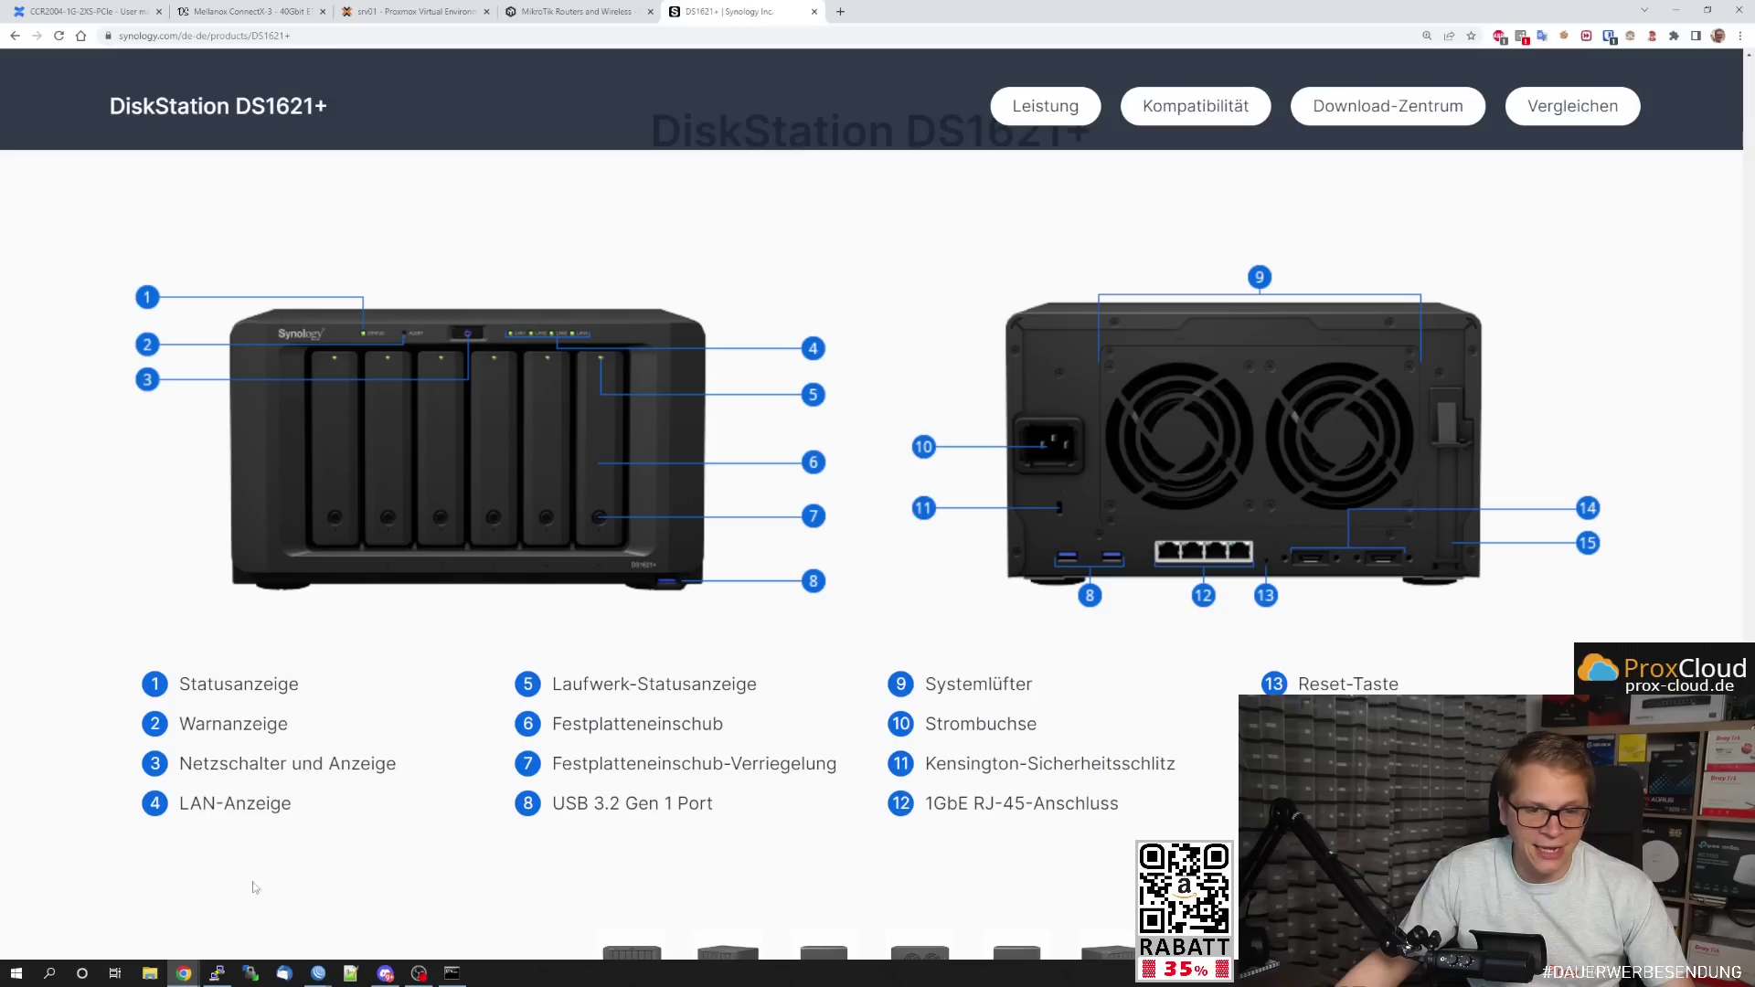
pyautogui.click(217, 973)
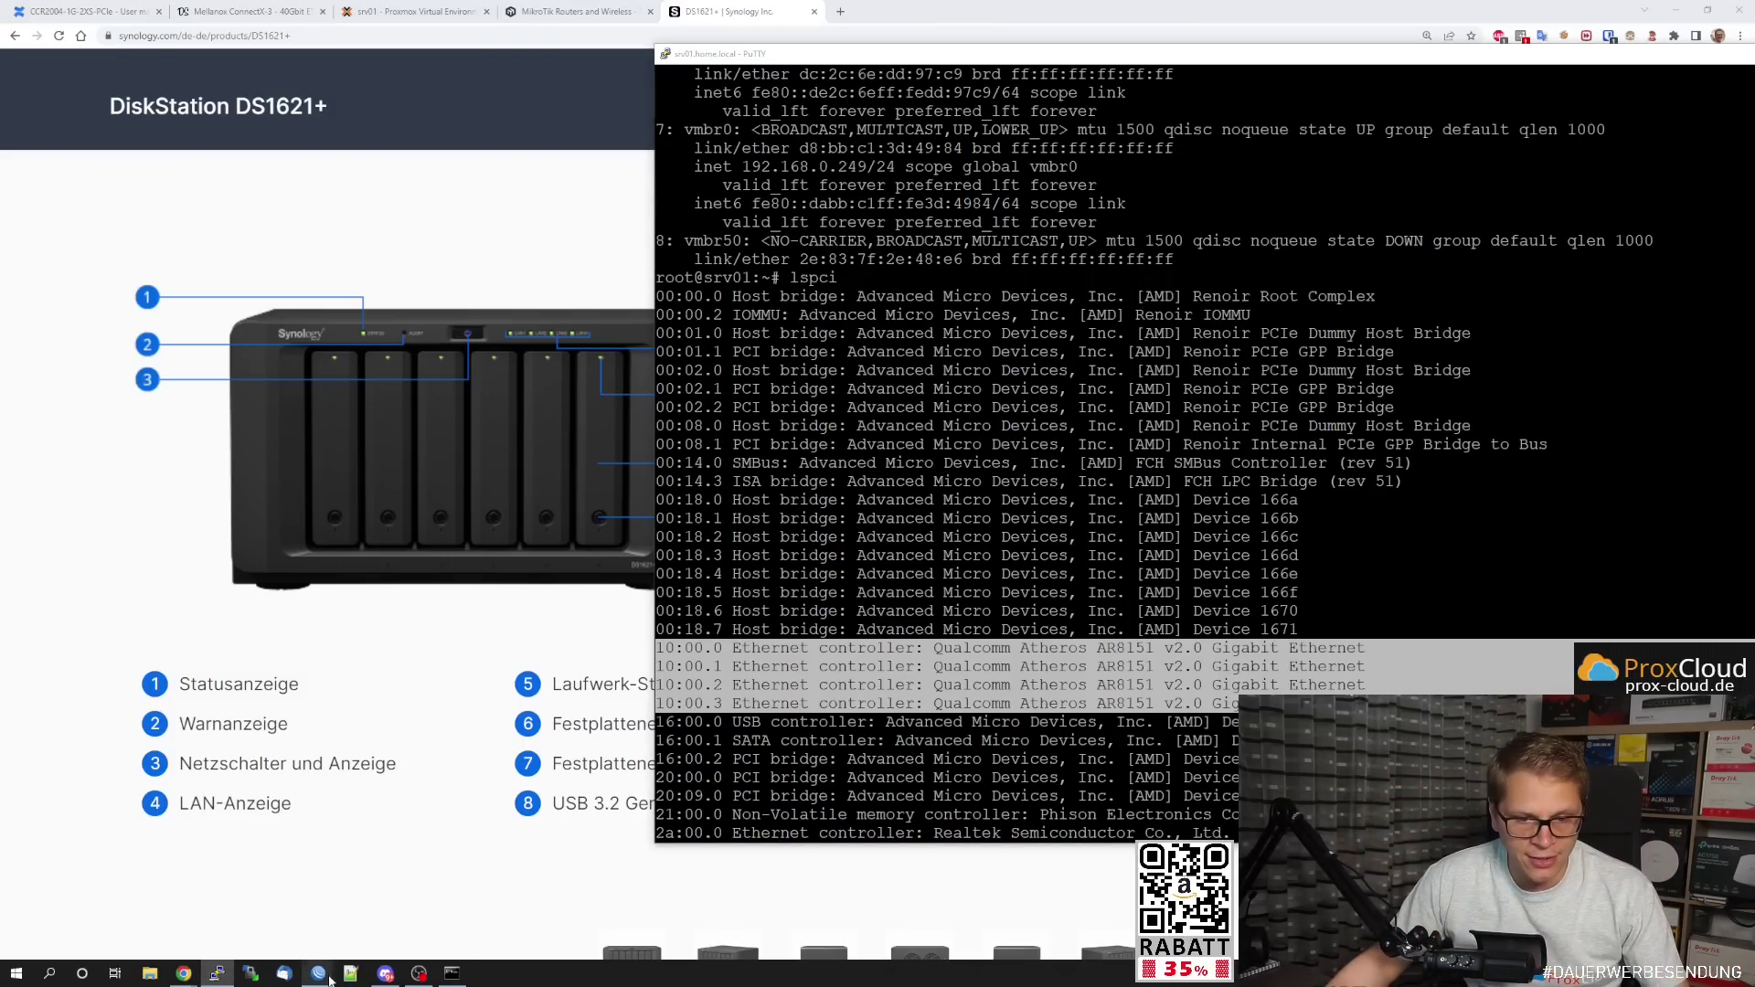
pyautogui.moveTo(330, 980)
pyautogui.click(249, 914)
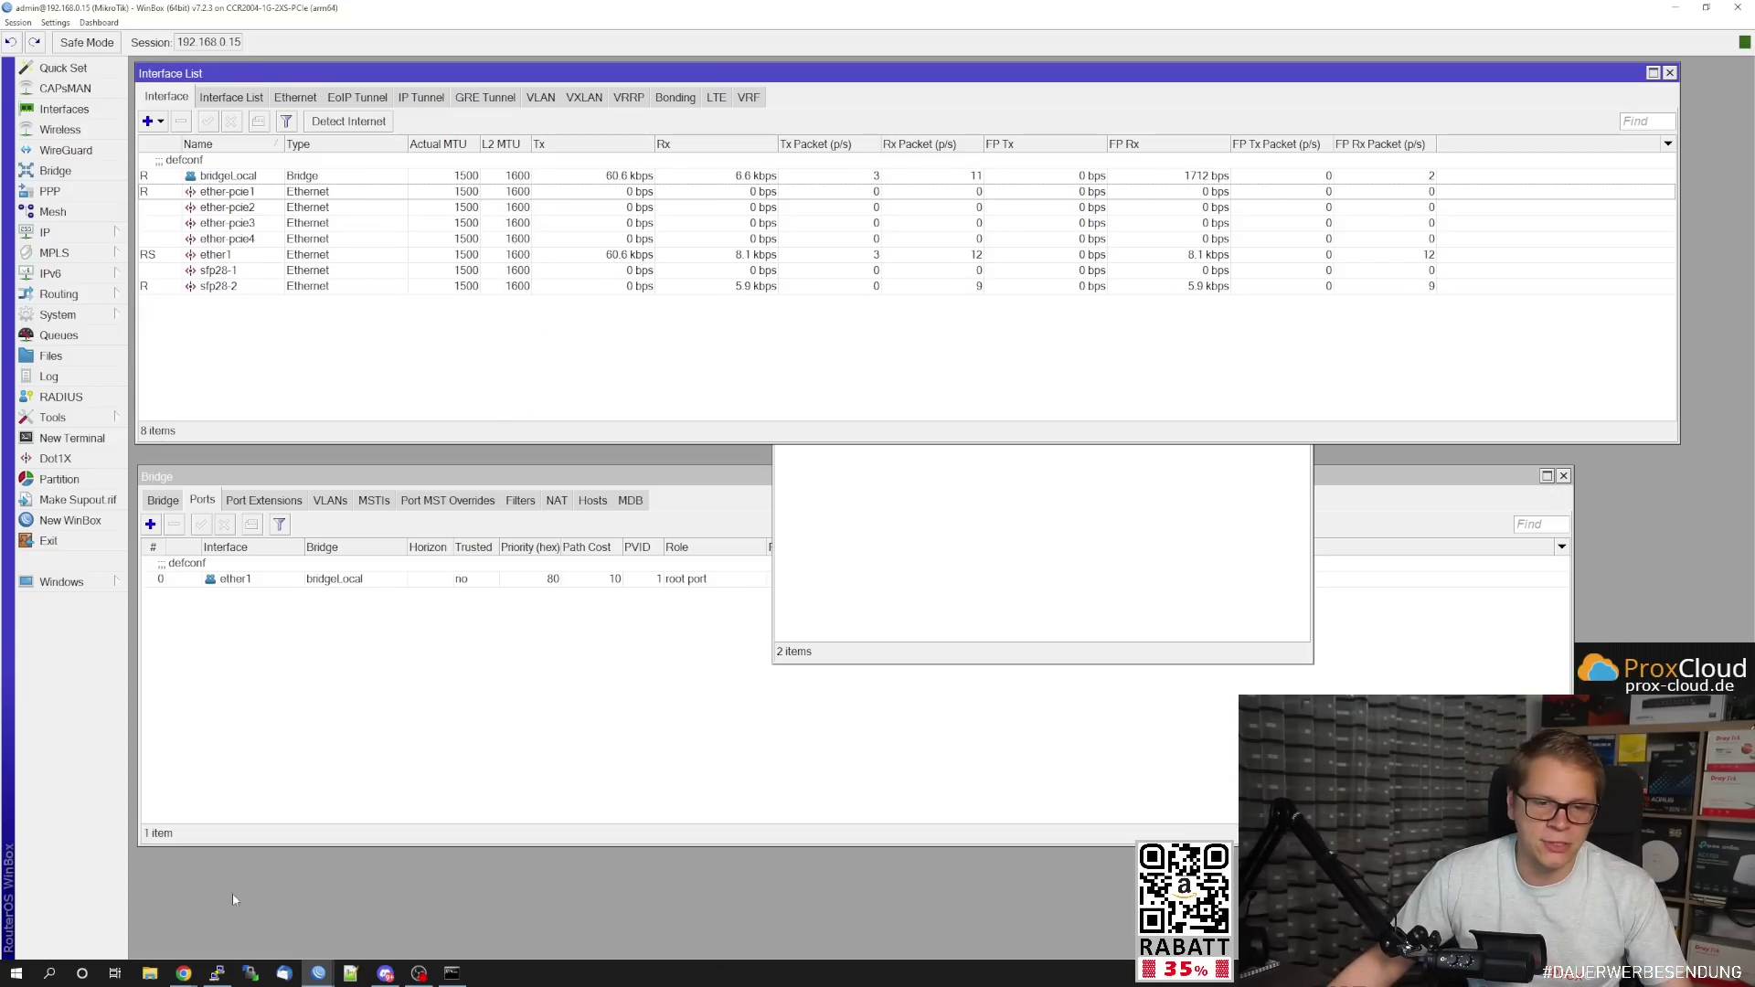
pyautogui.click(157, 896)
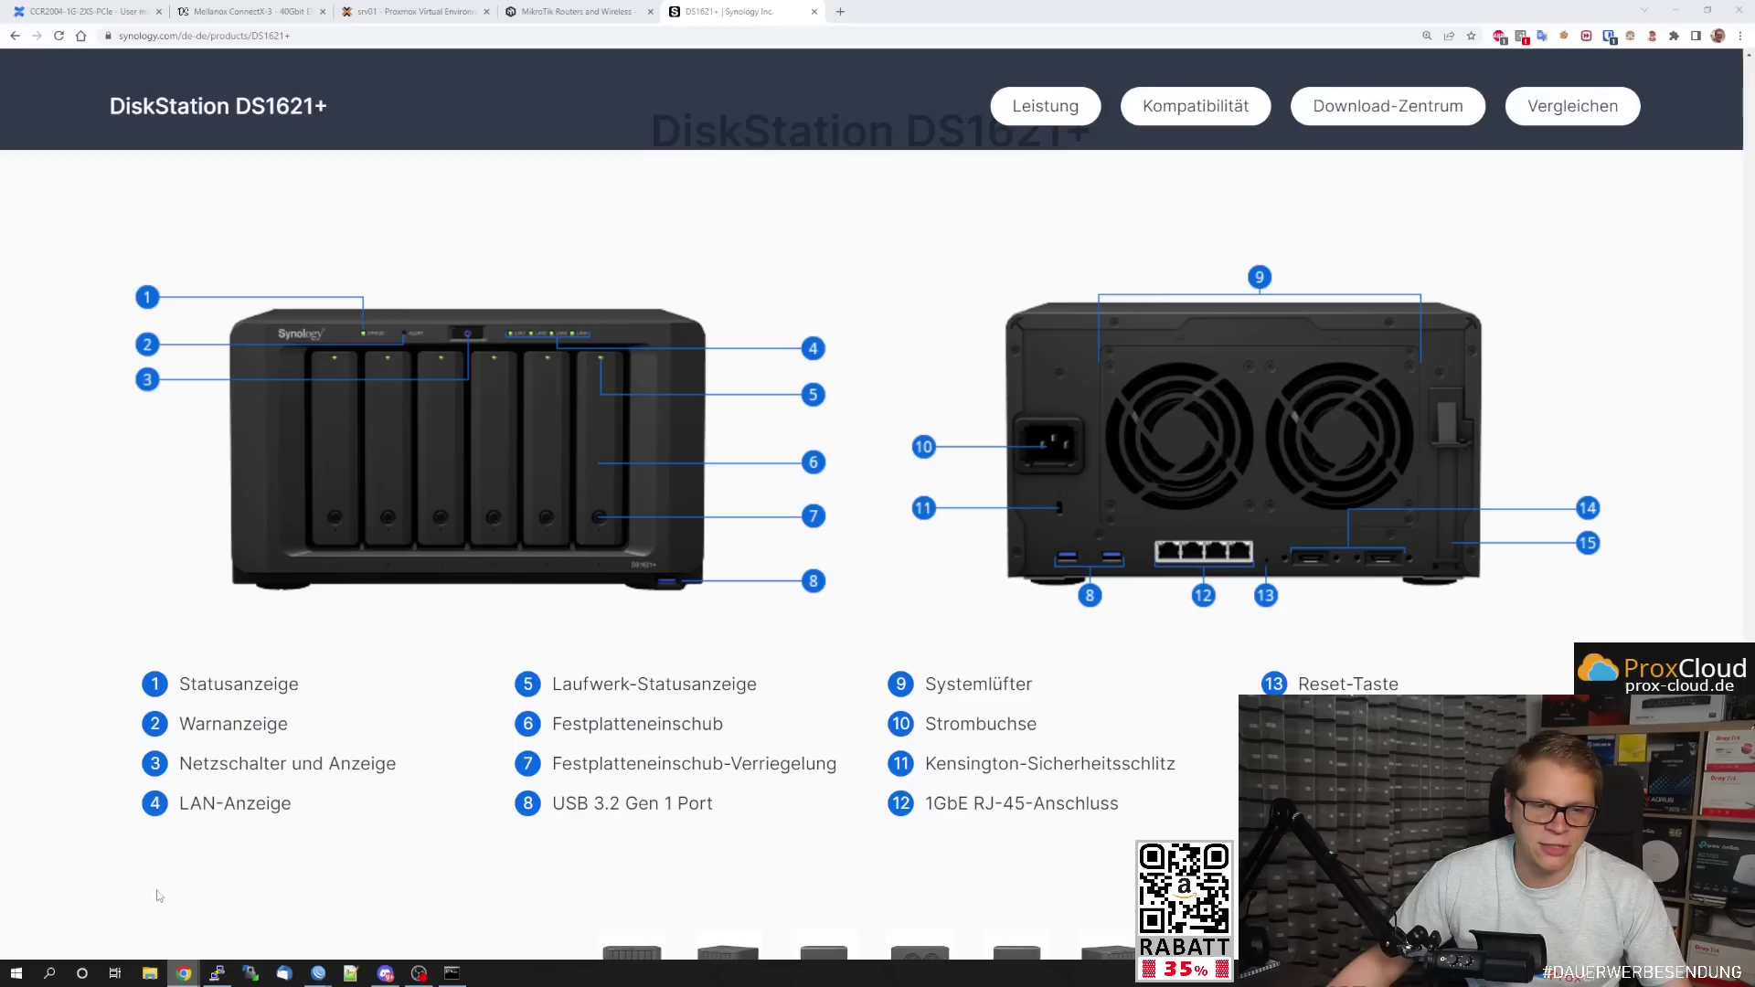
# Open the Ethernet test results on MikroTik's CCR2004 PCIe product page and highlight the 1518-byte Mbps value for fast path routing.
pyautogui.click(87, 11)
pyautogui.hotkey('alt', 'Left')
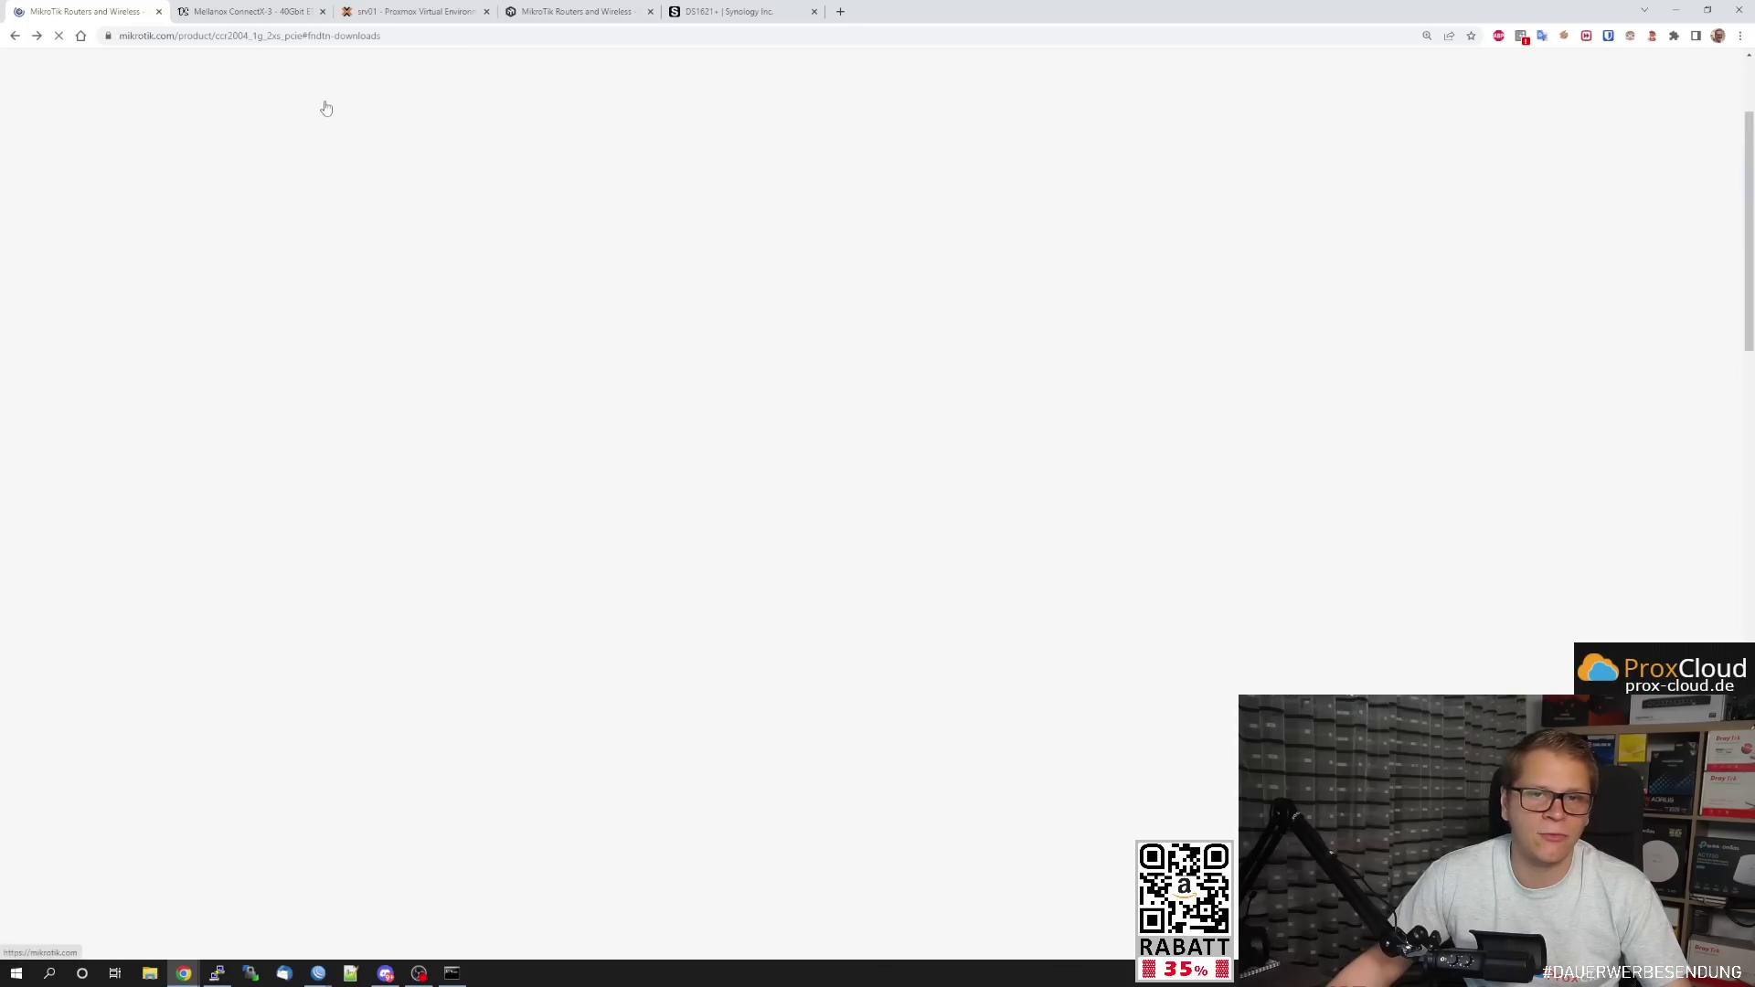
pyautogui.scroll(-4, 835, 494)
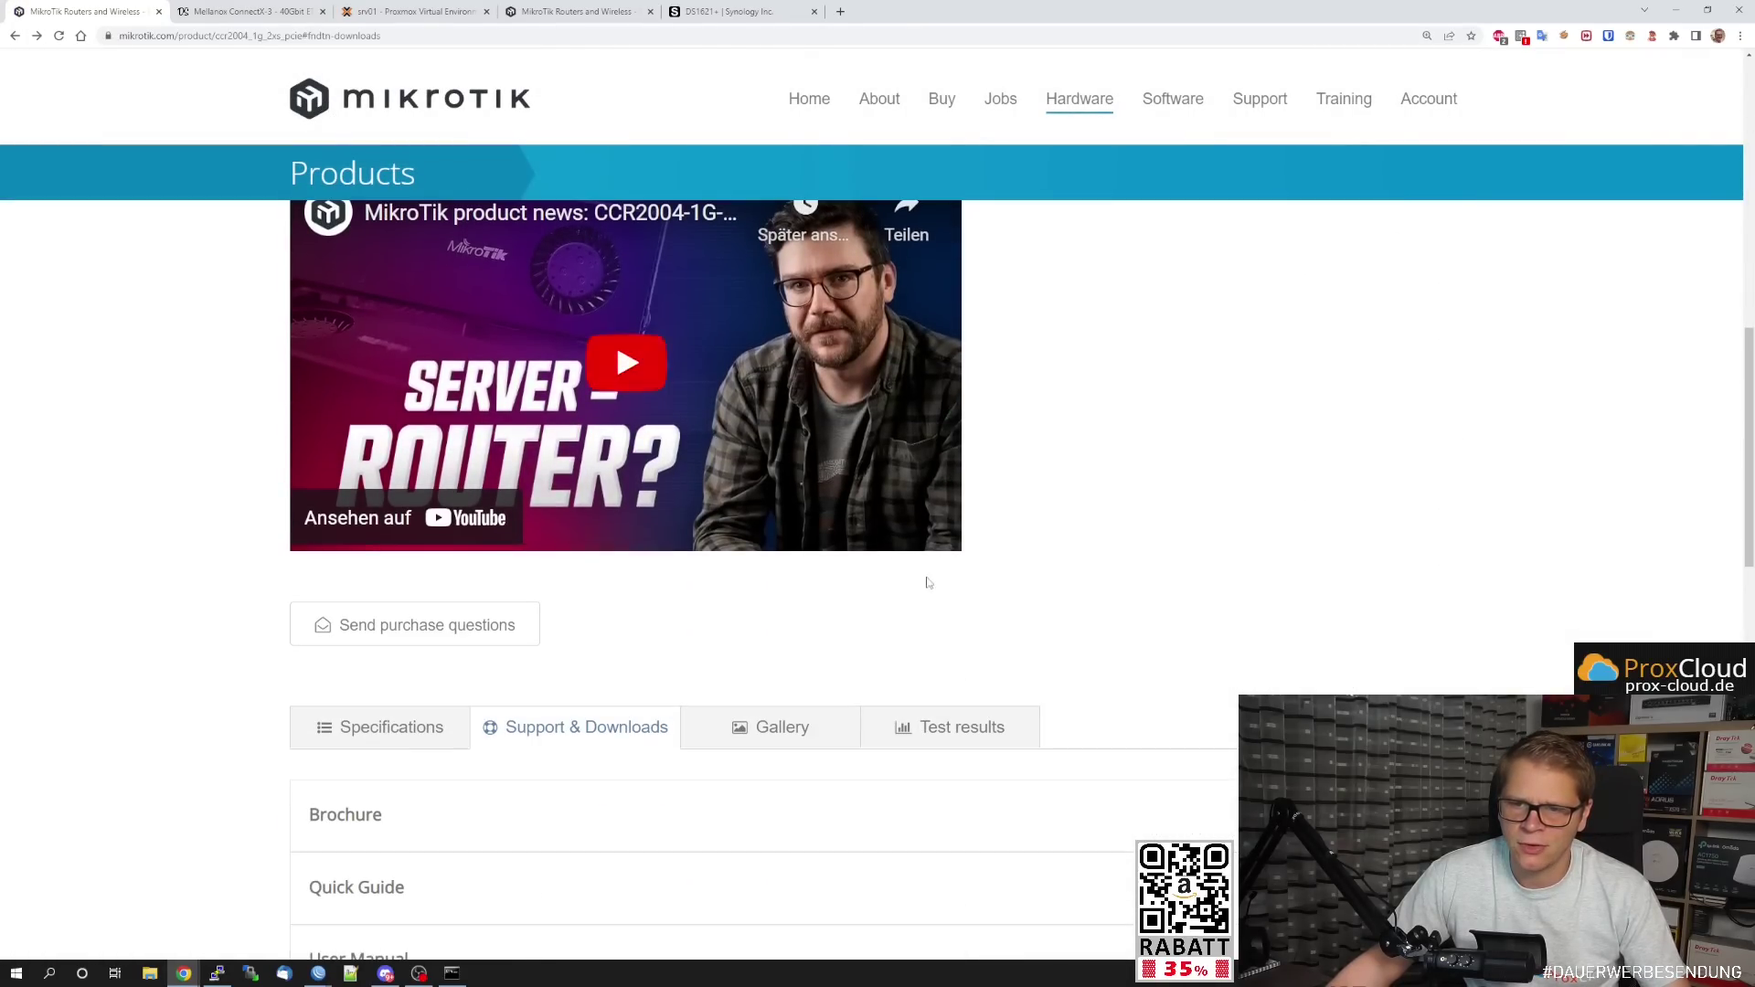
pyautogui.click(960, 729)
pyautogui.scroll(-1, 1206, 551)
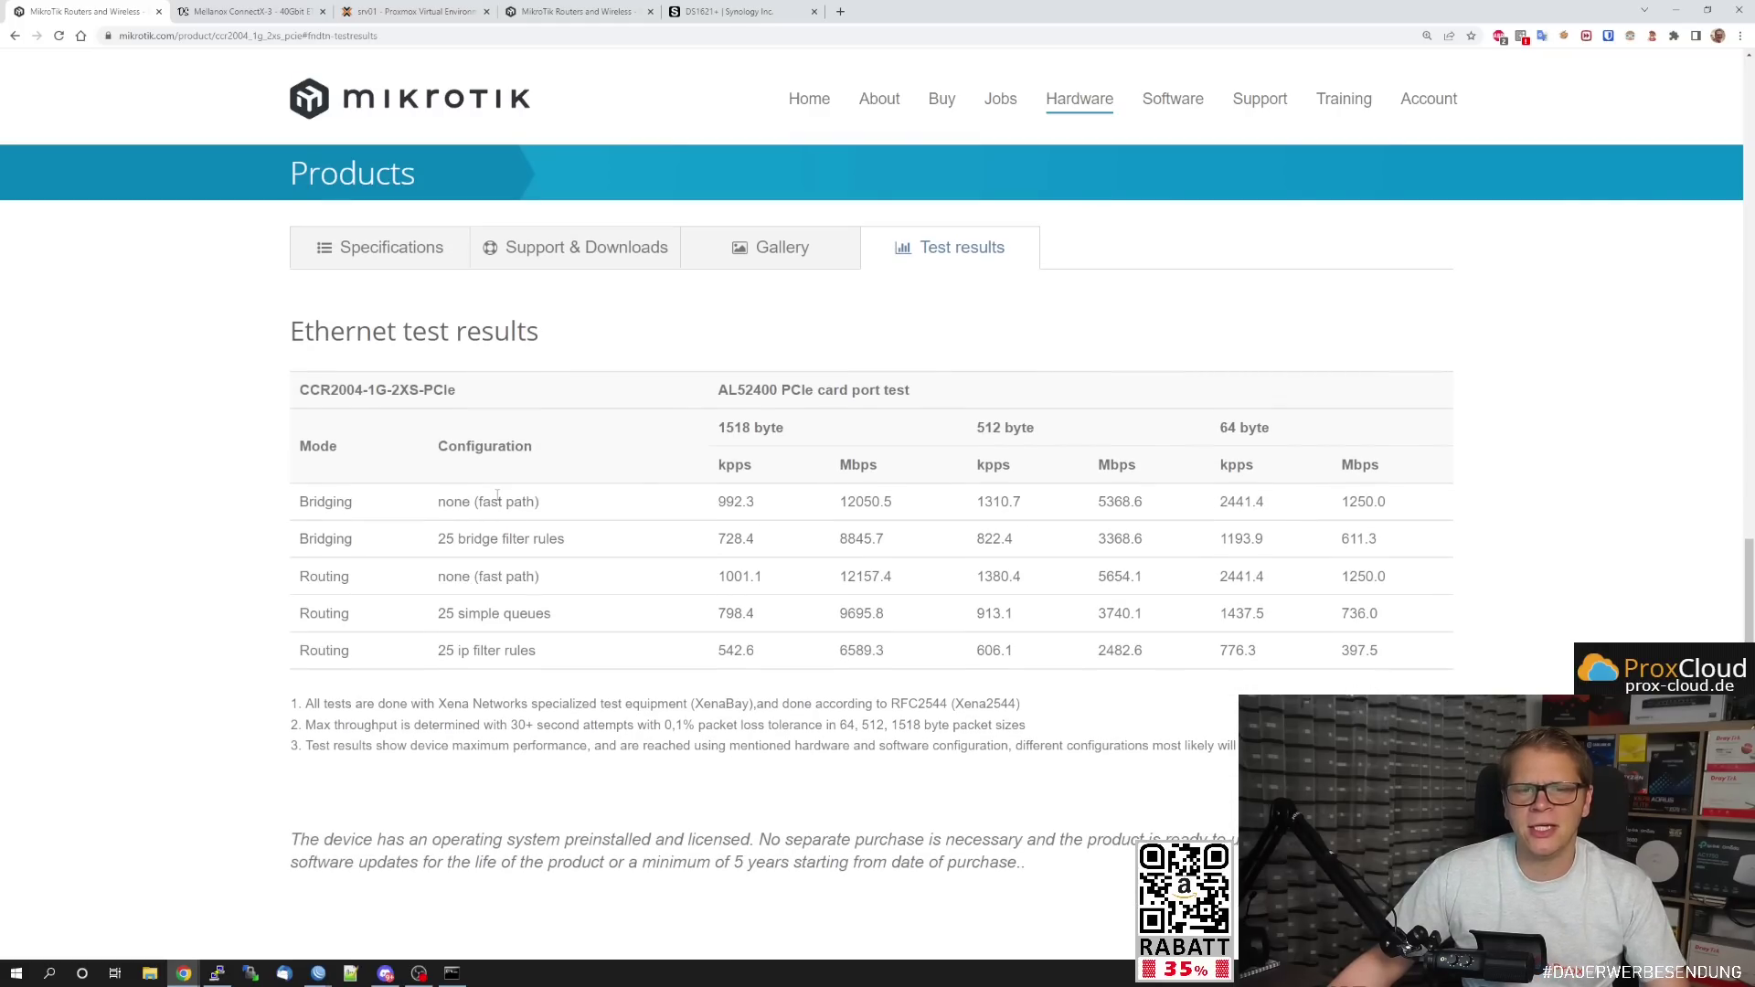
pyautogui.doubleClick(865, 577)
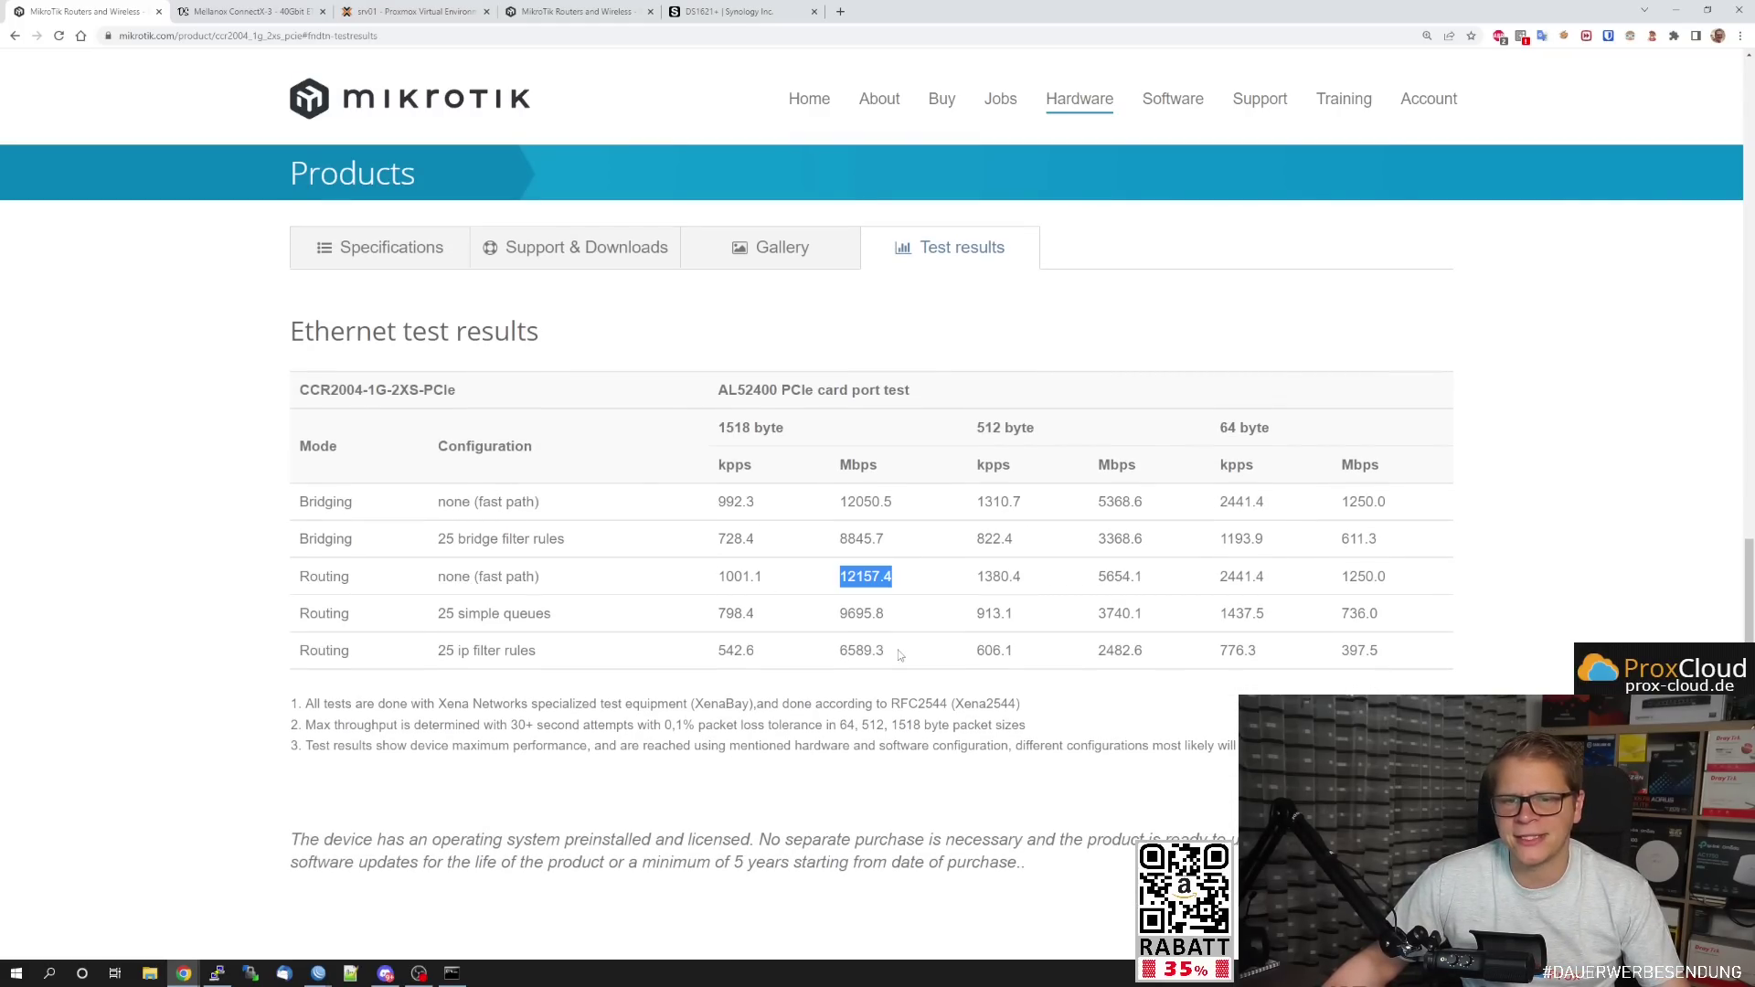